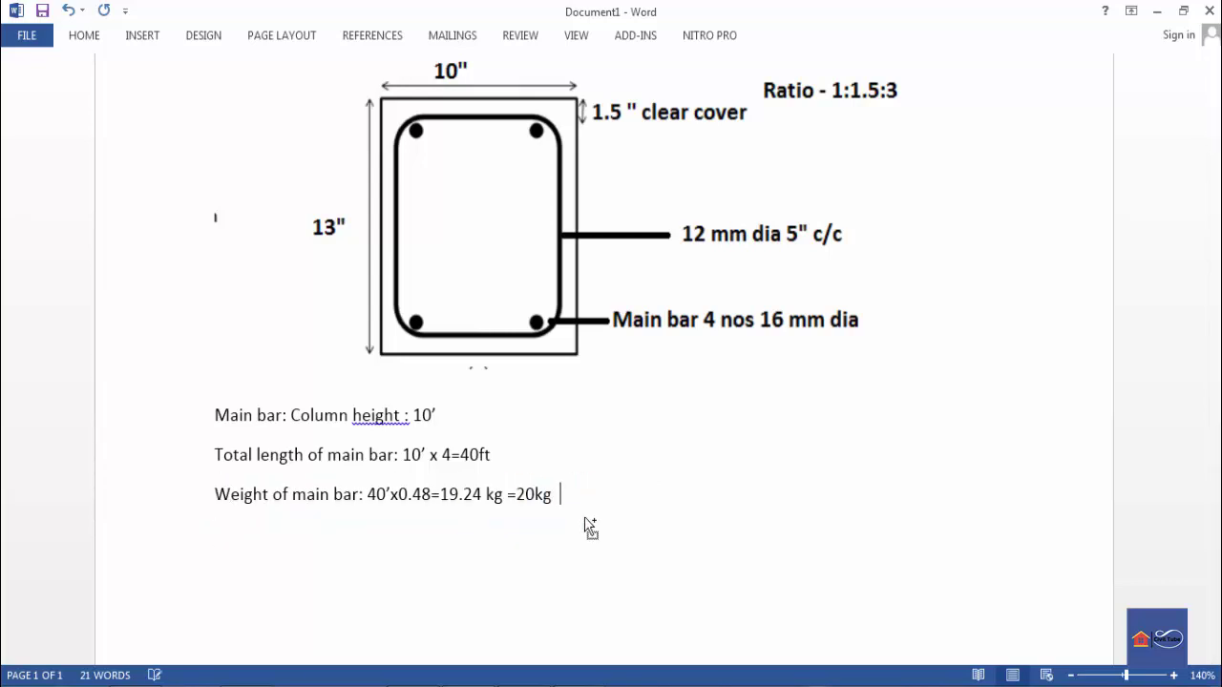
- Append "16mm dia" to the main bar weight and begin a new line labelled "Tie rod:"
type("16mm dia")
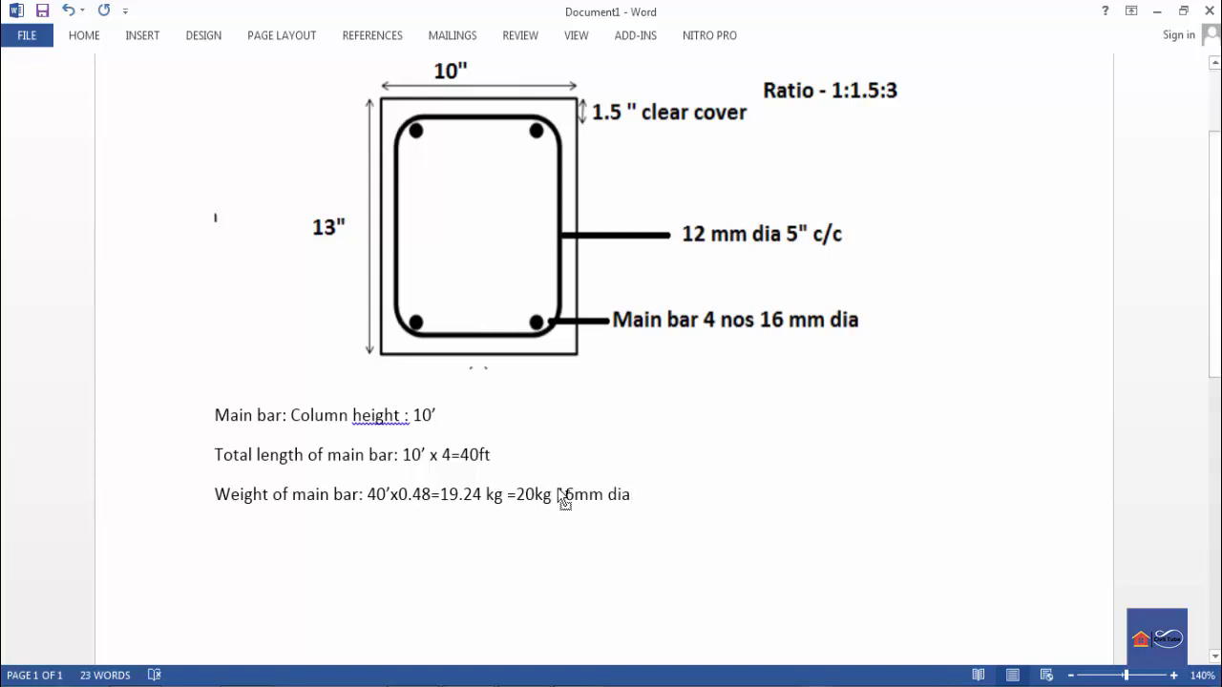
left_click_drag(513, 469, 659, 511)
key("Return")
type("Tie rod:")
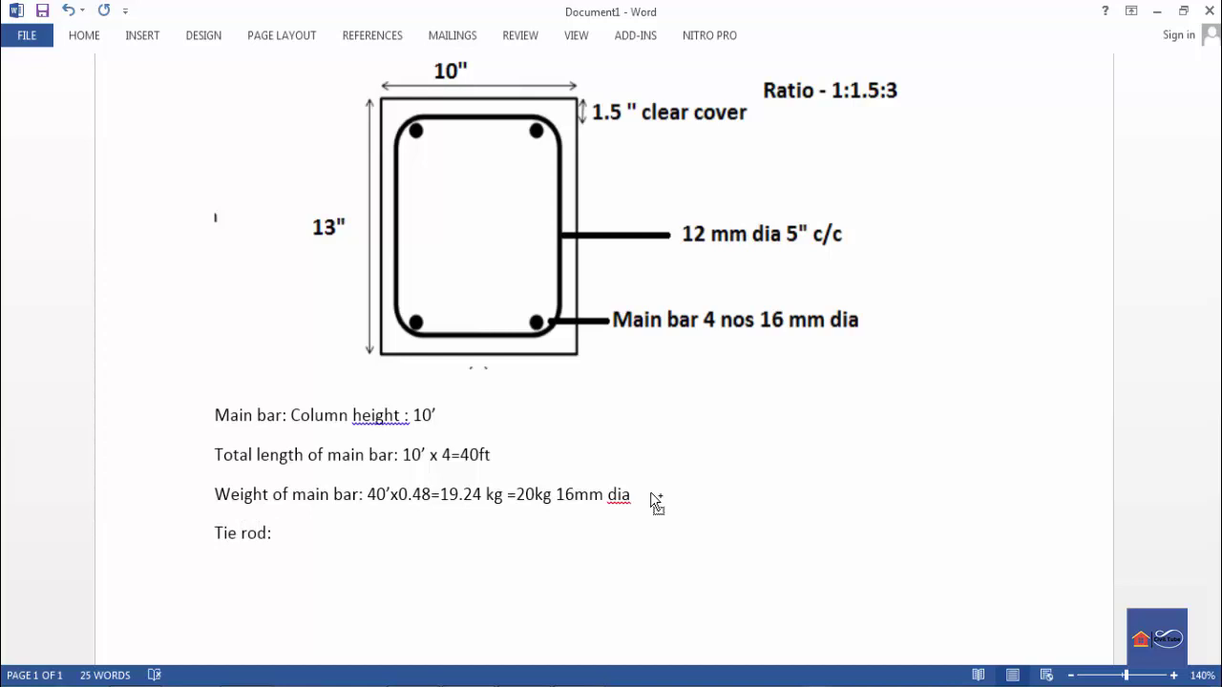
- Continue the tie rod line with "Number of tie rod: 10’/"
scroll(408, 496, "down", 1)
scroll(408, 493, "up", 1)
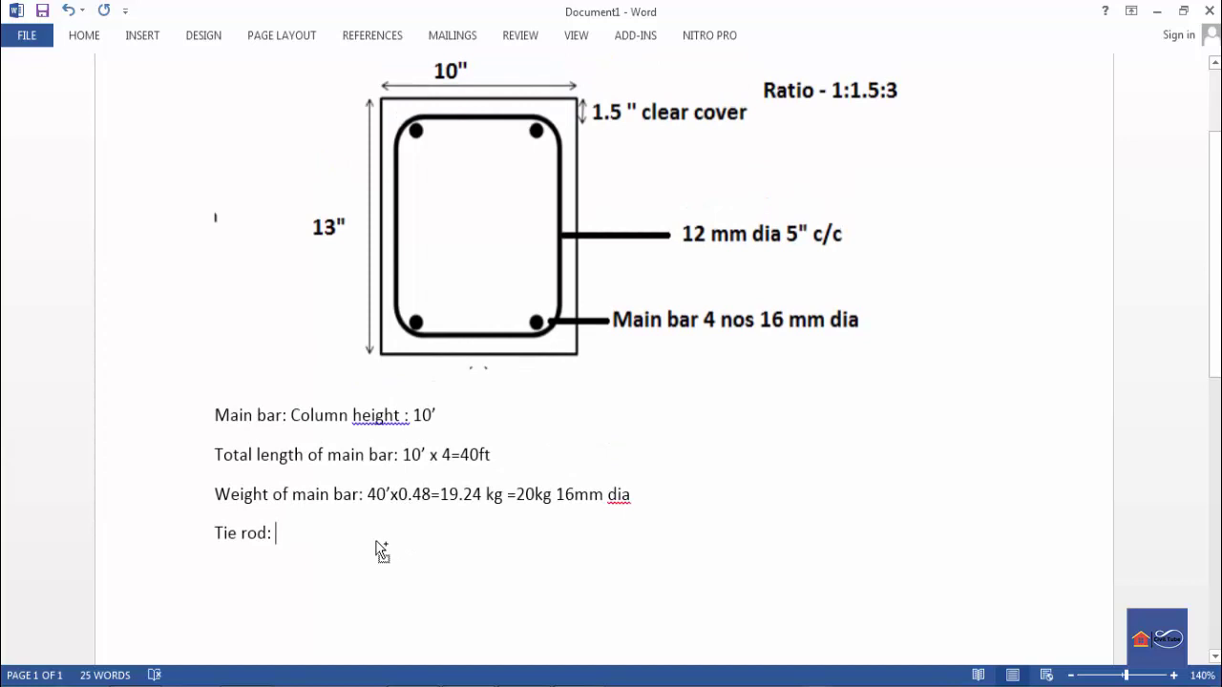
type("Num")
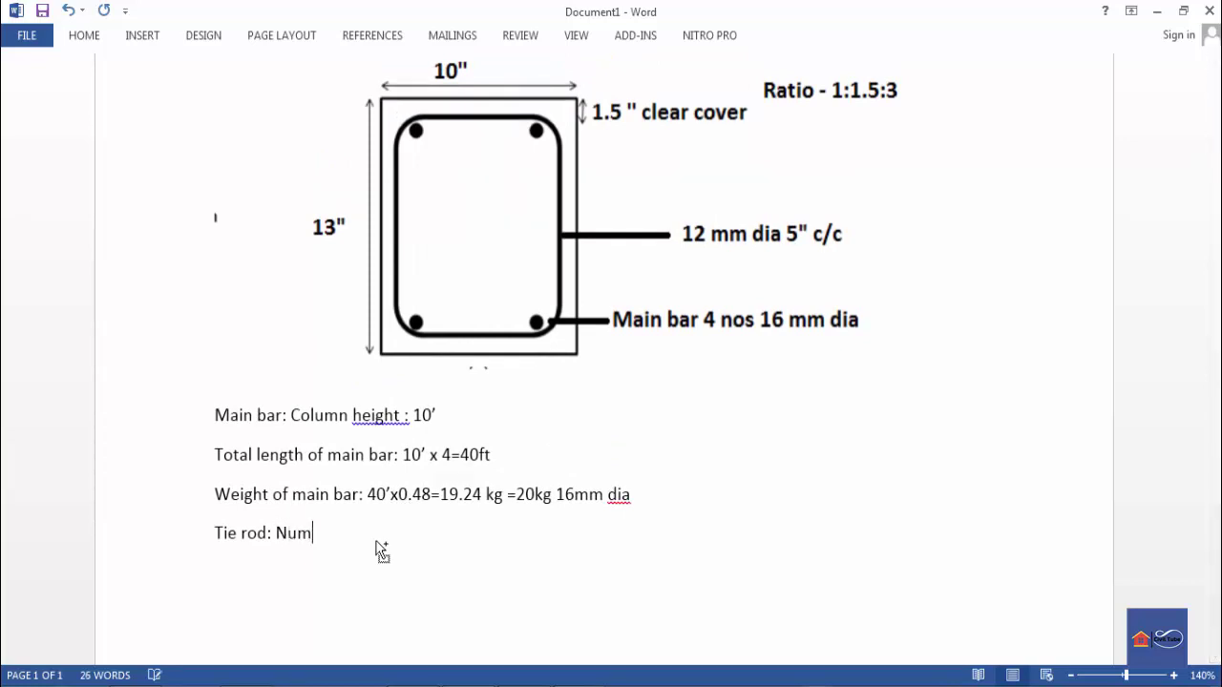
type("ber of tie rod")
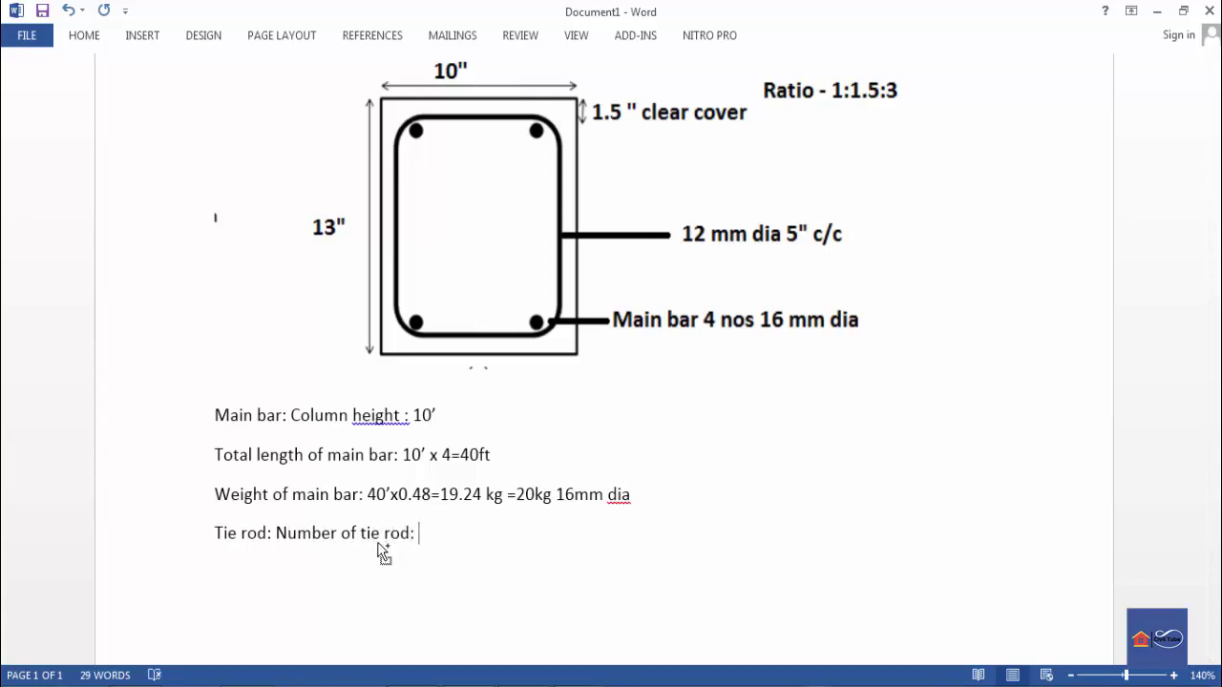
type(": 10’/")
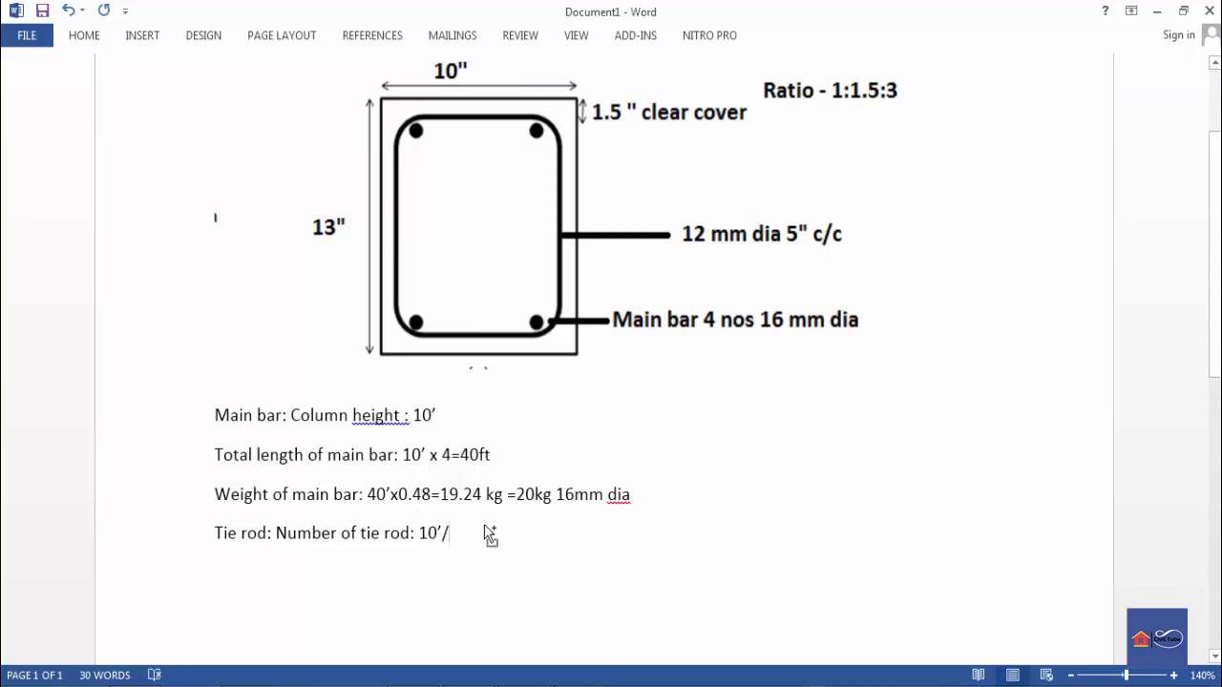
- Switch to Calculator and divide 5 by 12 to convert the 5" tie spacing into feet
scroll(490, 541, "up", 1)
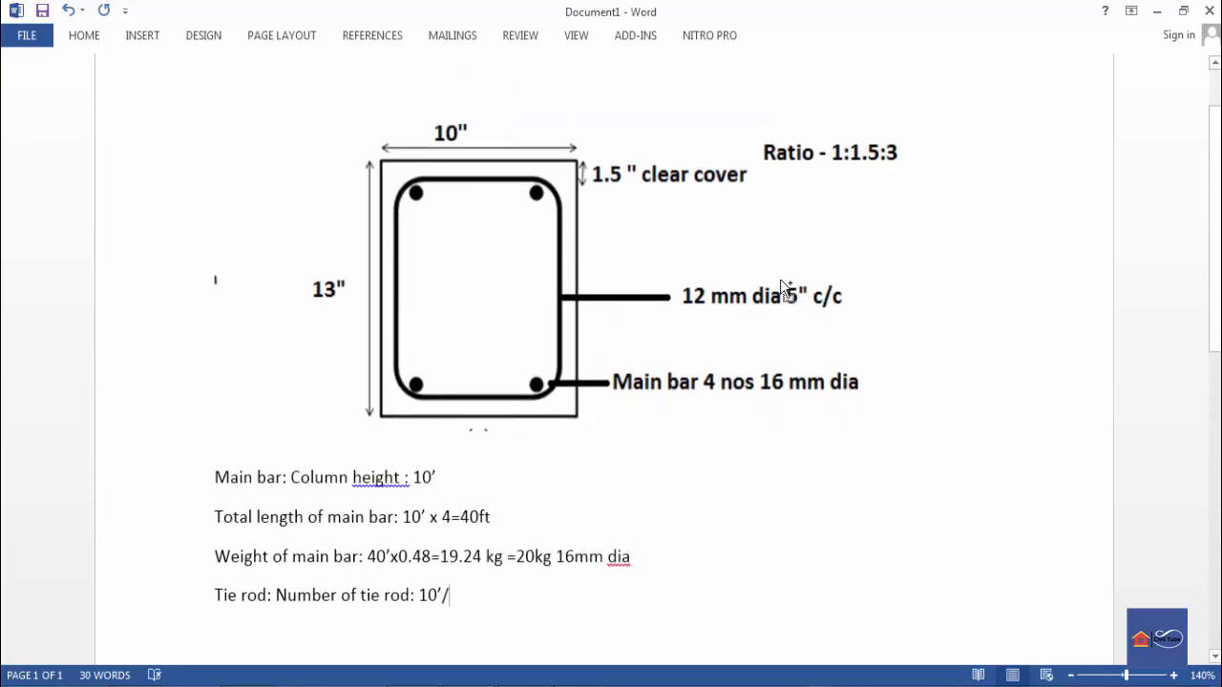
left_click_drag(782, 271, 853, 325)
scroll(672, 396, "down", 2)
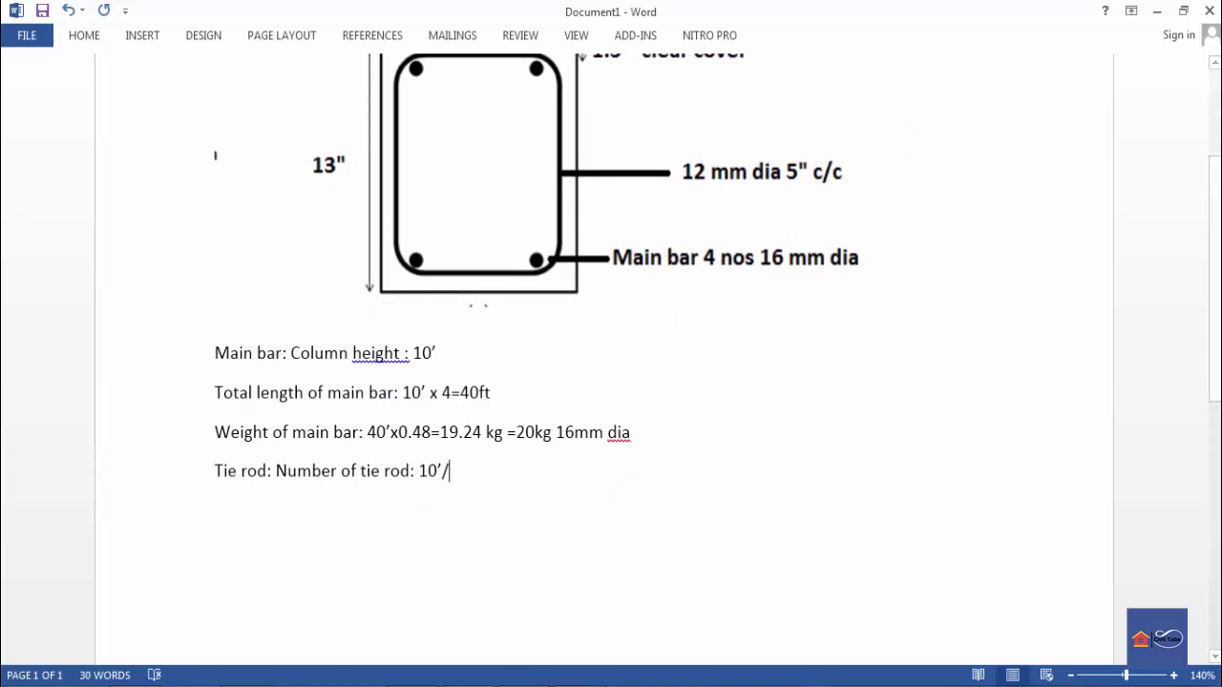
key("alt+Tab")
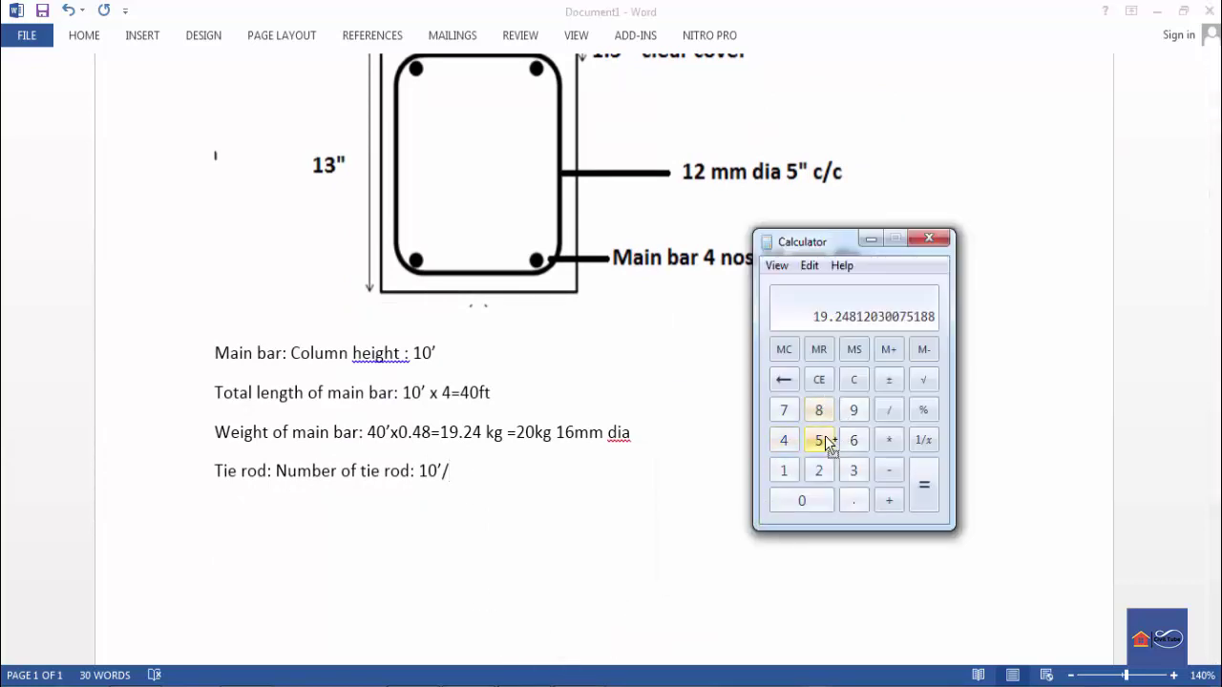
left_click(818, 439)
left_click(888, 412)
left_click(817, 472)
left_click(916, 502)
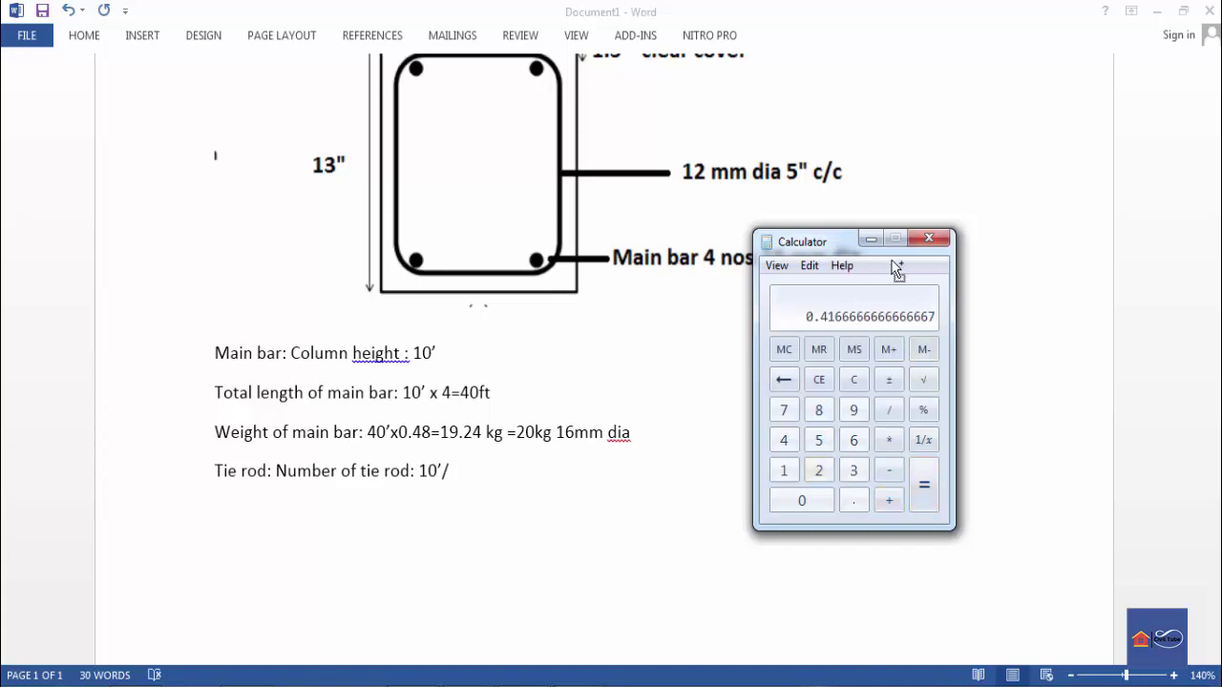
- Return to the Word document and complete the tie rod count formula as "(10’/0.42)+1="
left_click(869, 240)
type("0.42")
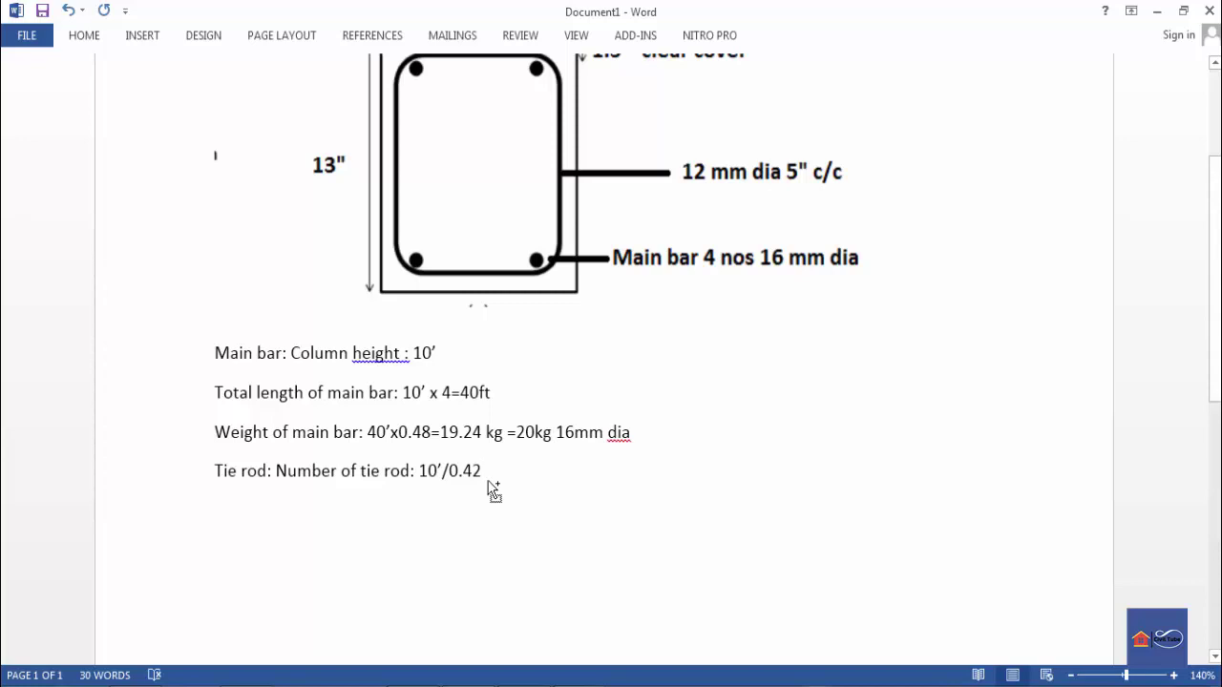
type(")")
type("(")
left_click(504, 477)
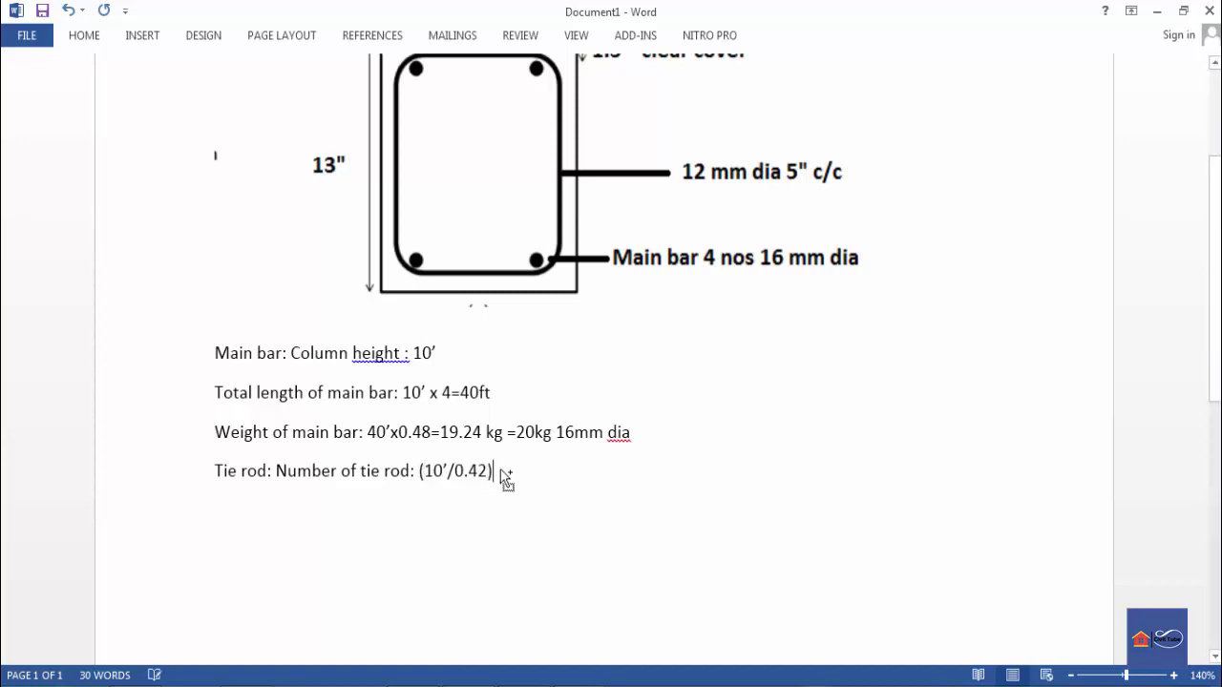
type("+1=")
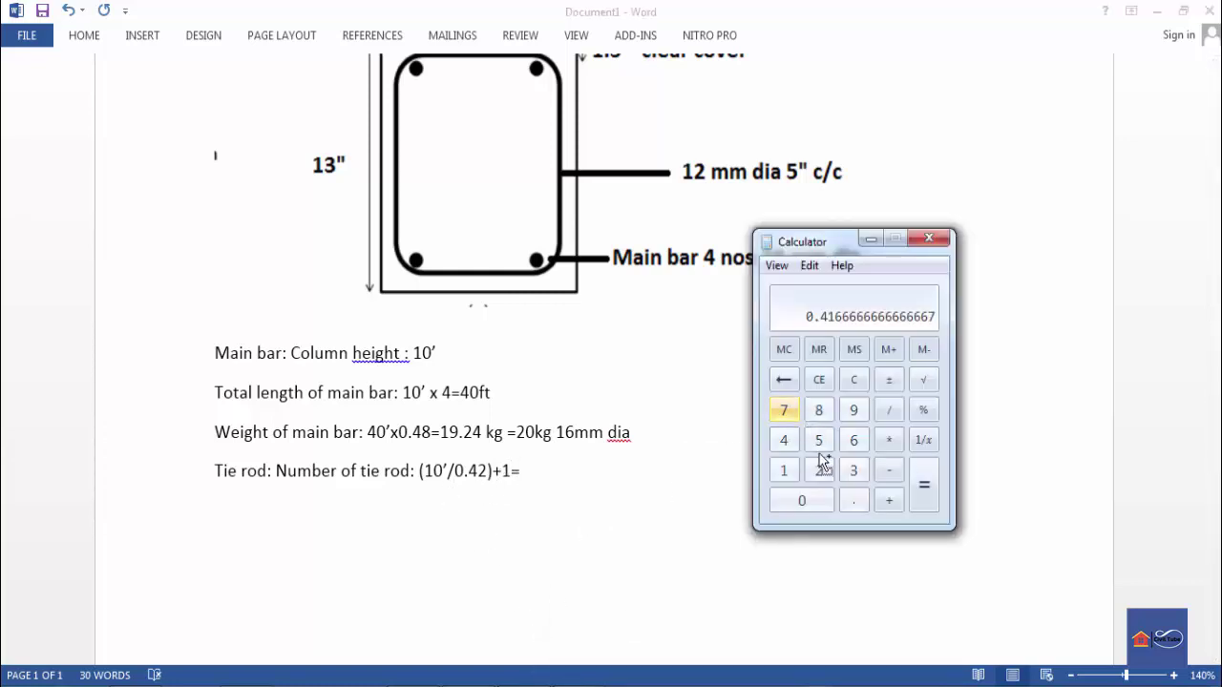
- In Calculator, divide 10 by .42 and add 1 to the quotient
left_click(784, 469)
left_click(810, 496)
left_click(892, 410)
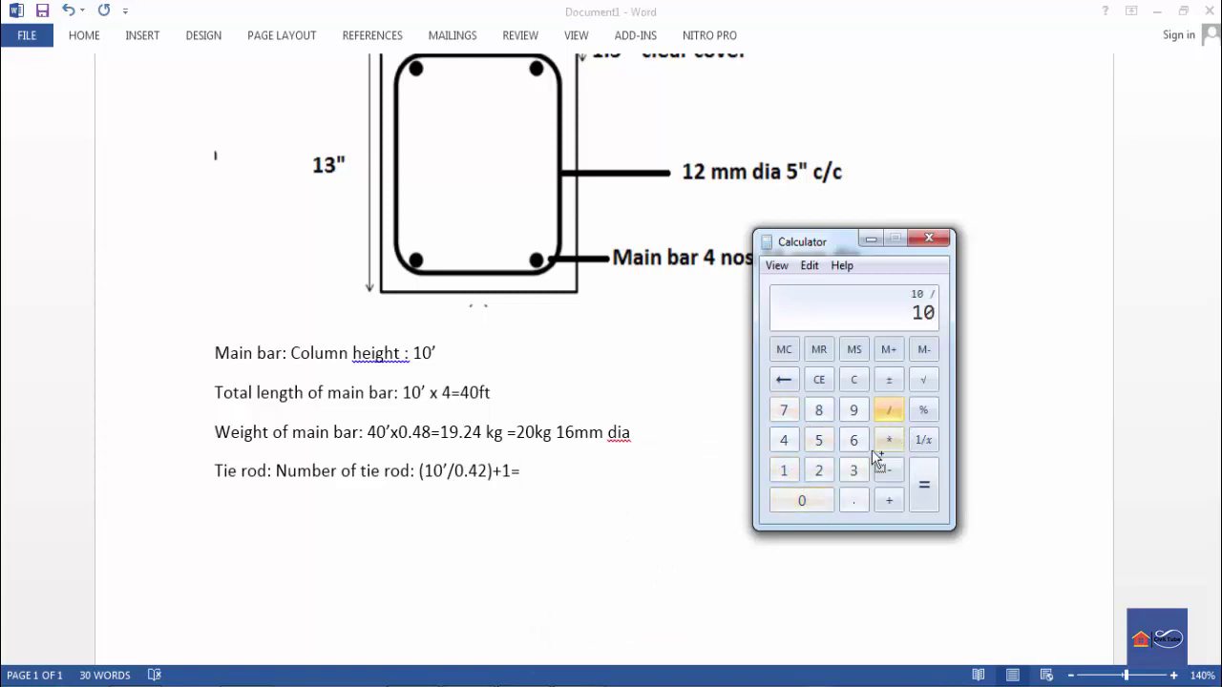
left_click(856, 501)
left_click(784, 440)
left_click(818, 470)
left_click(923, 492)
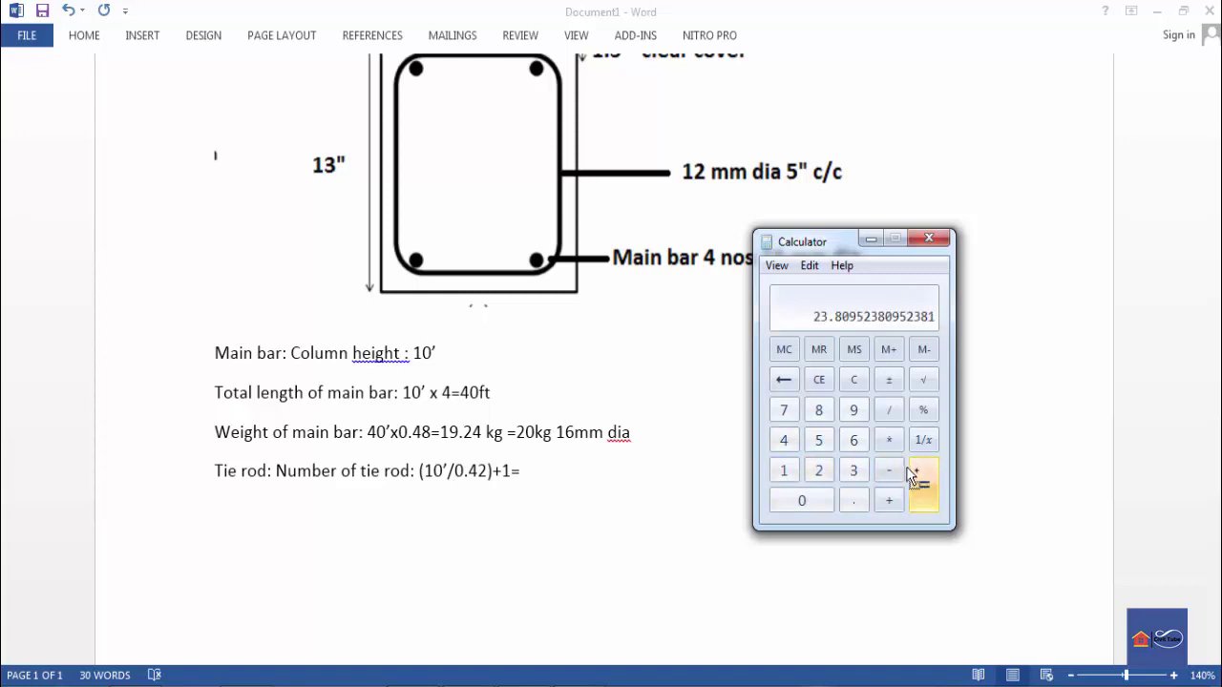
left_click(891, 499)
left_click(787, 470)
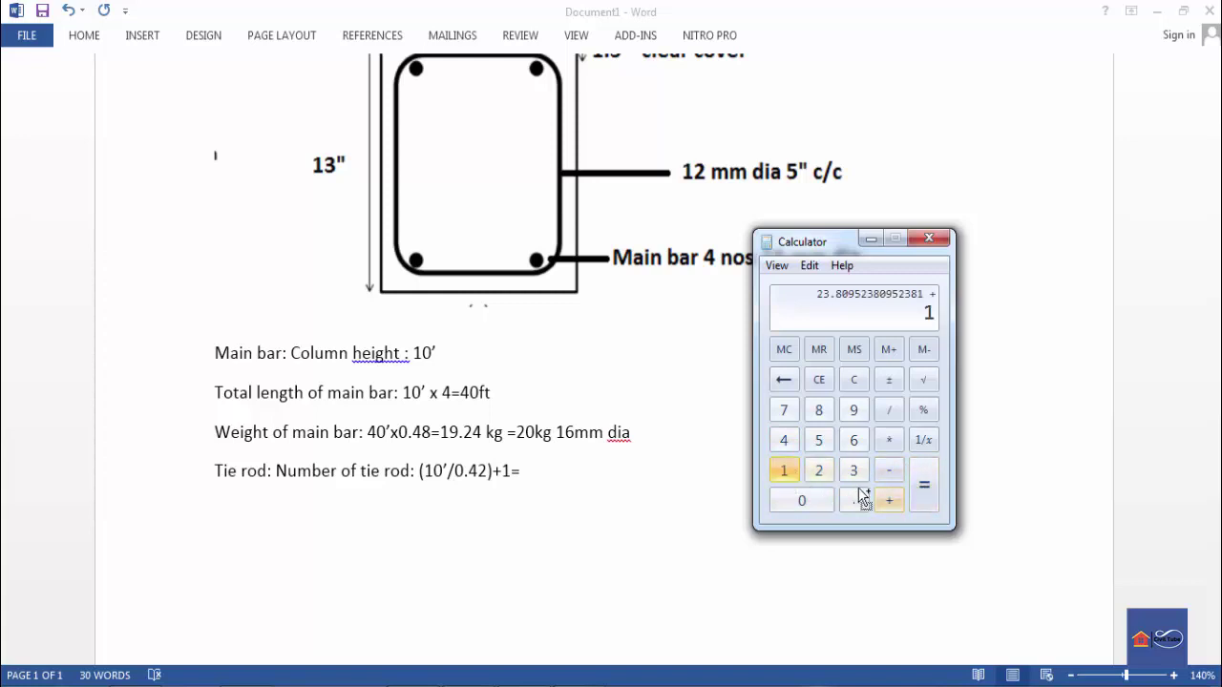
left_click(916, 489)
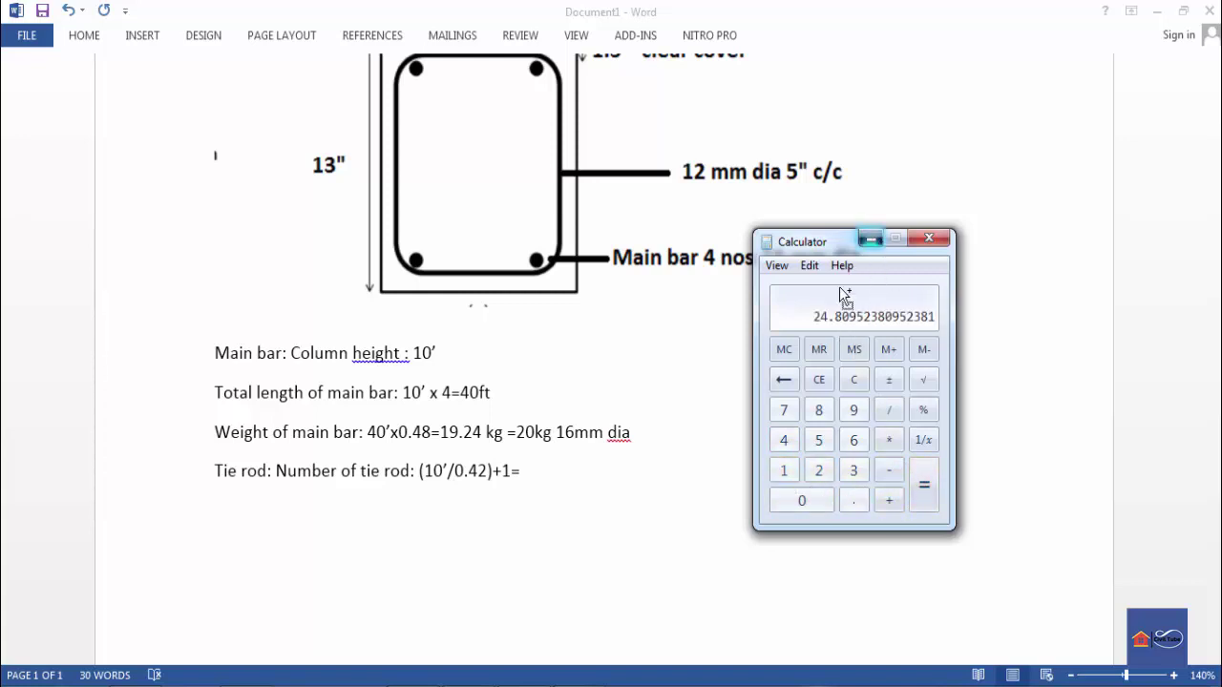
- Back in the Word document, enter "25 nos" as the tie rod count and start a new line
left_click(680, 449)
type("25")
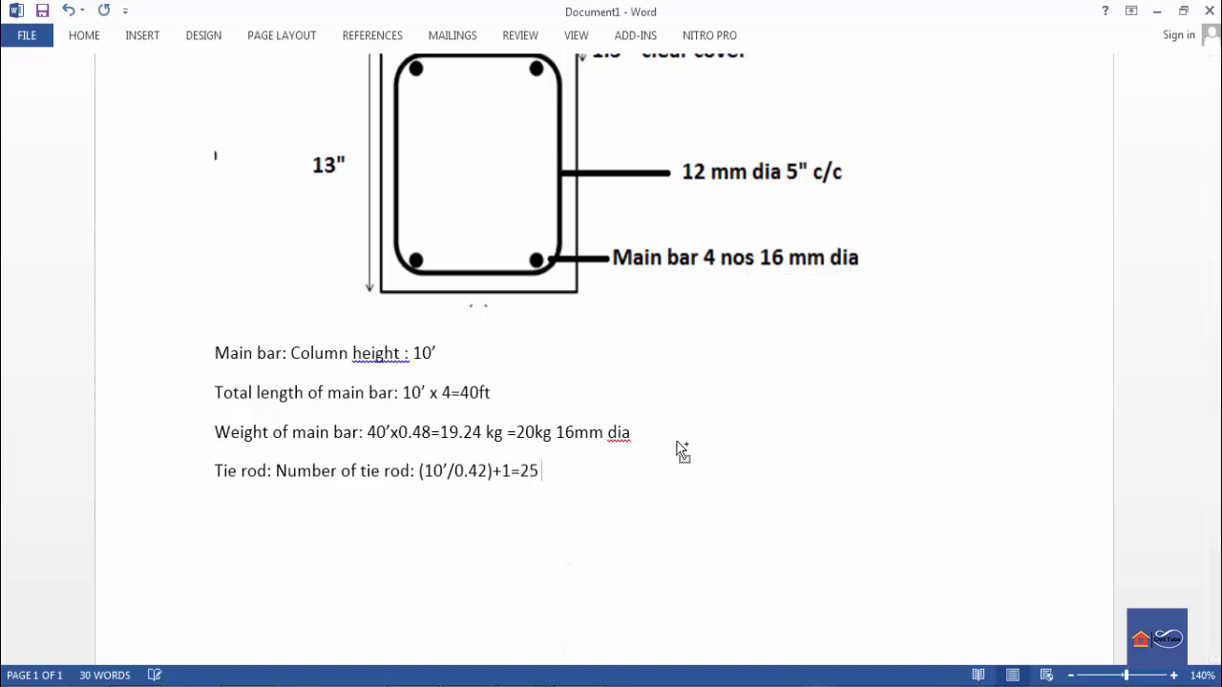
type(" nos")
key("Return")
scroll(693, 445, "up", 3)
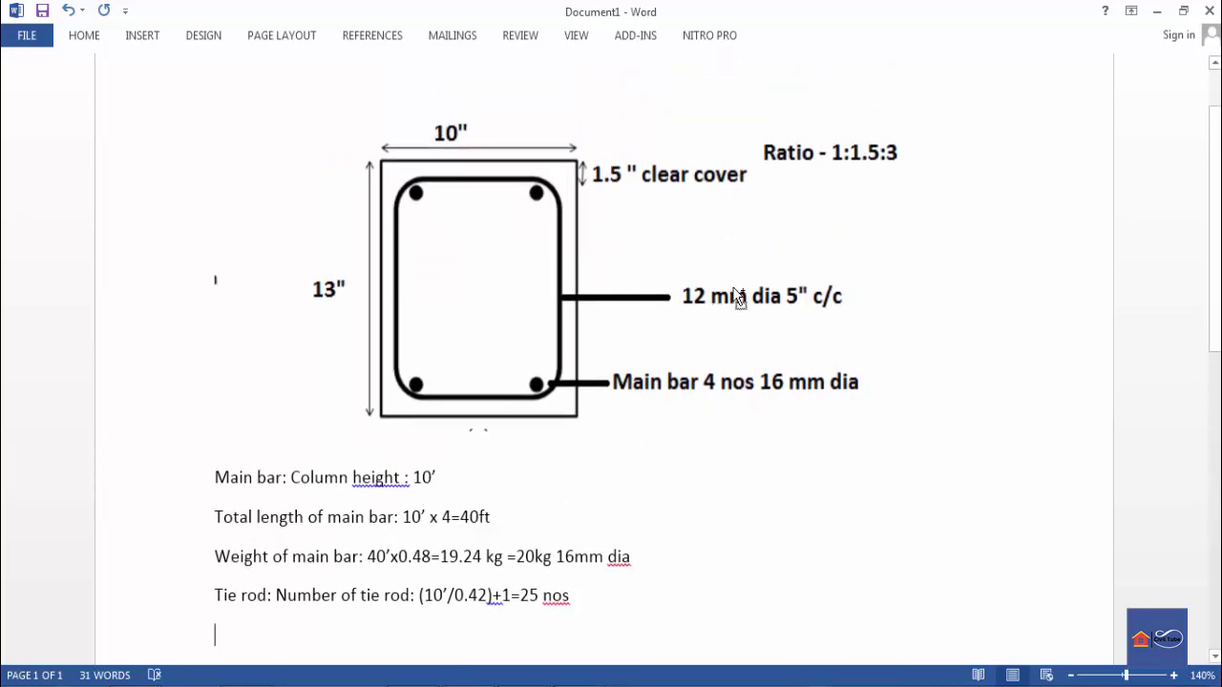
left_click_drag(767, 266, 881, 330)
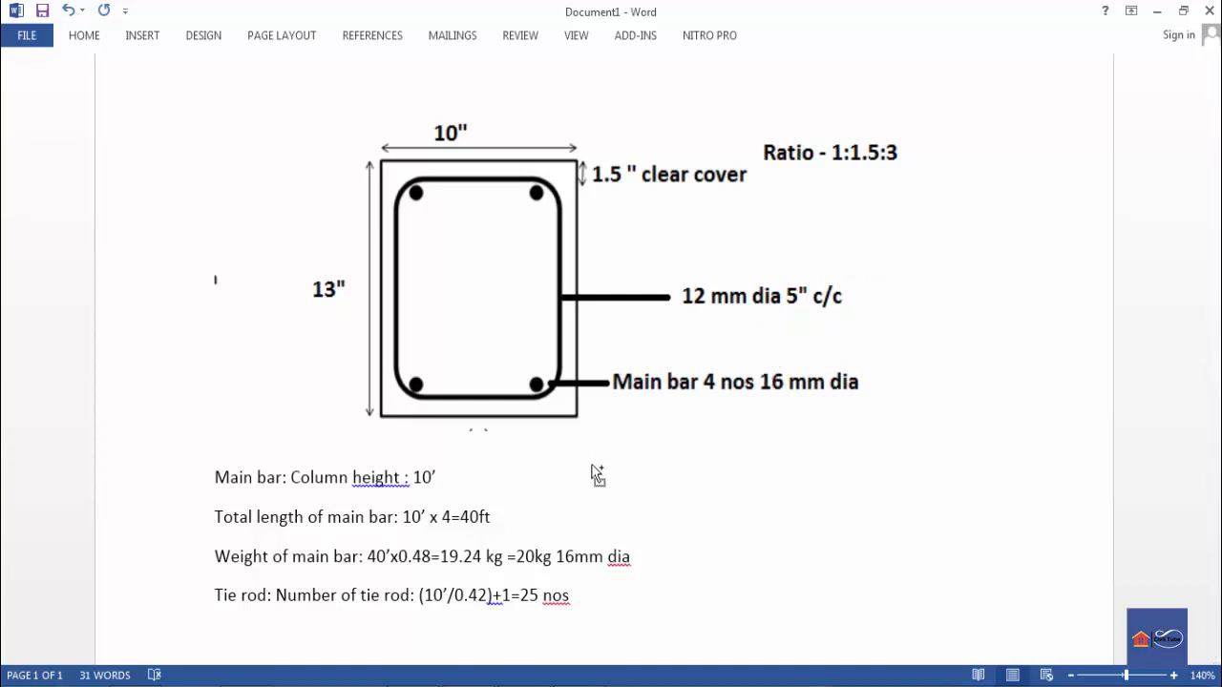
scroll(592, 471, "down", 3)
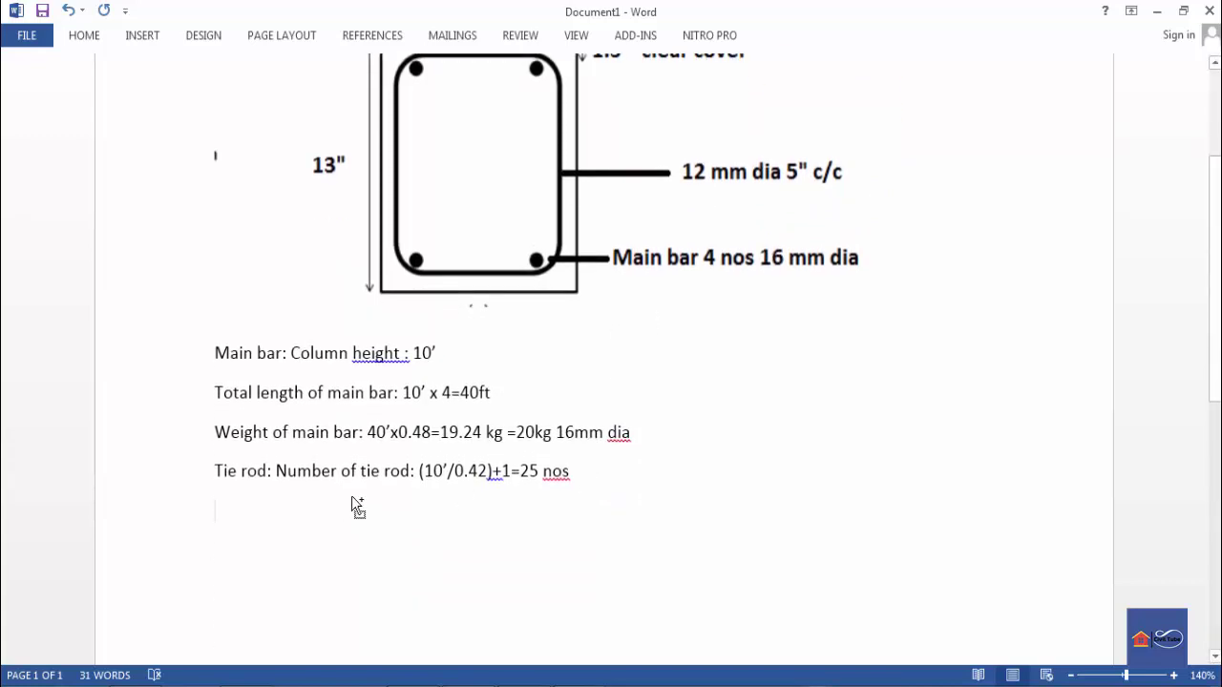
scroll(273, 525, "up", 2)
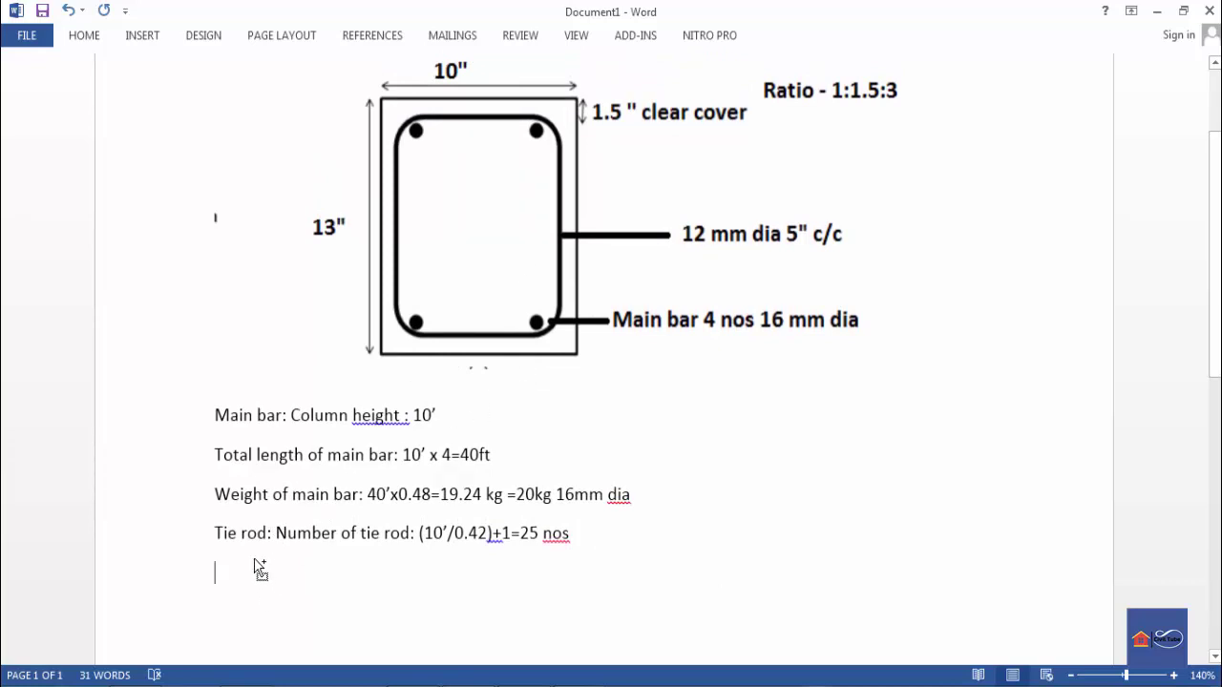
scroll(258, 570, "down", 2)
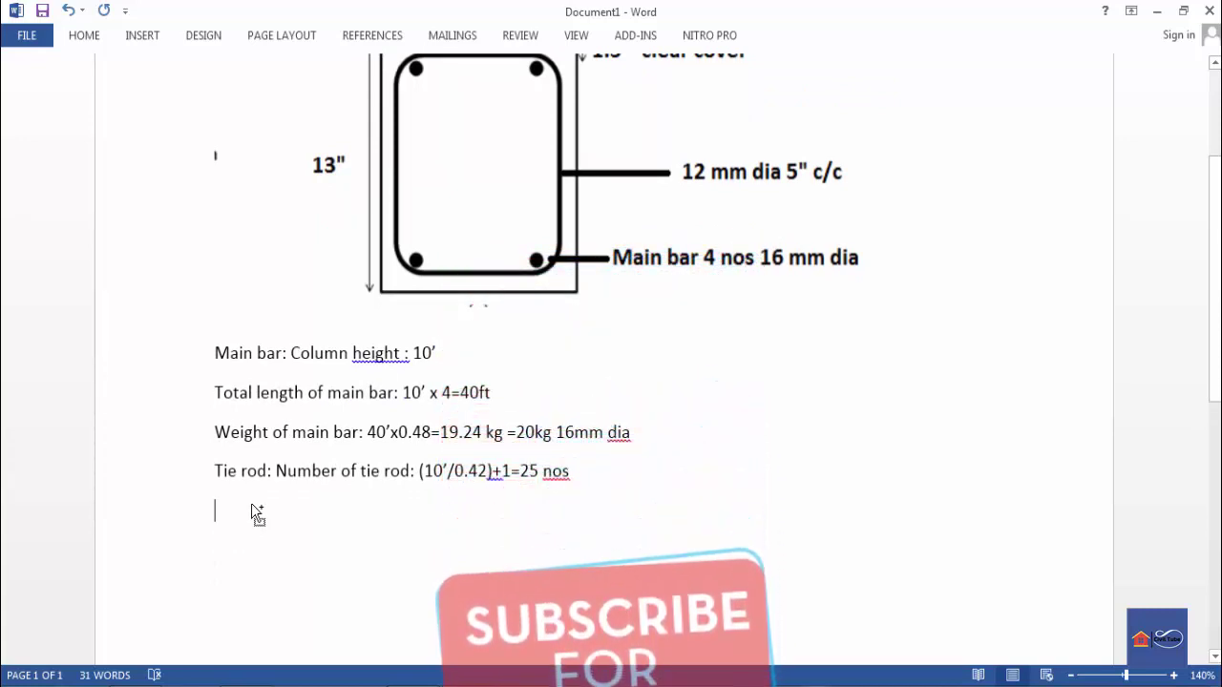
type("len")
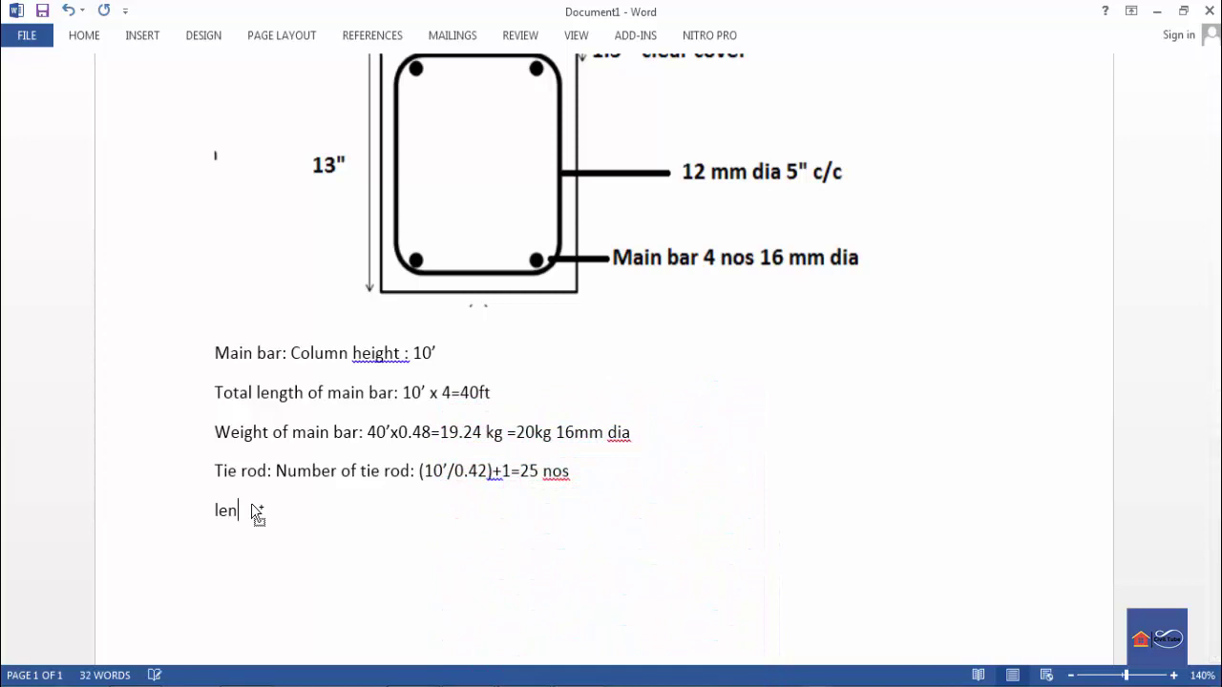
type("gth of tir rod:")
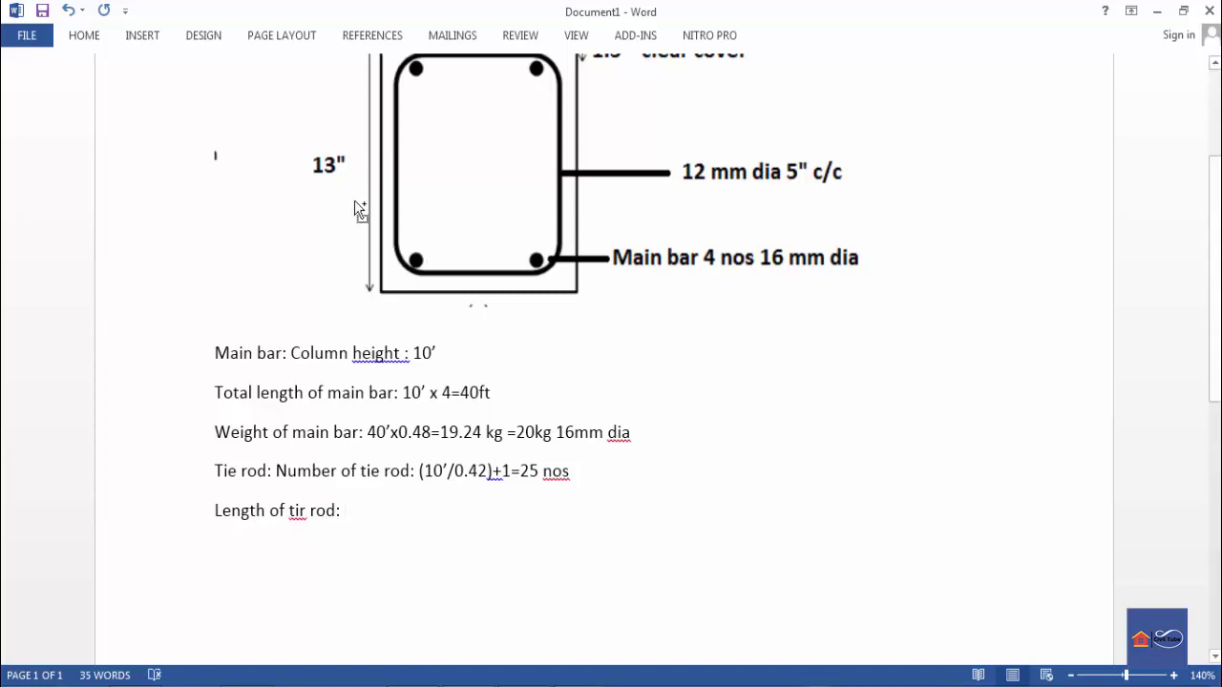
scroll(435, 96, "up", 1)
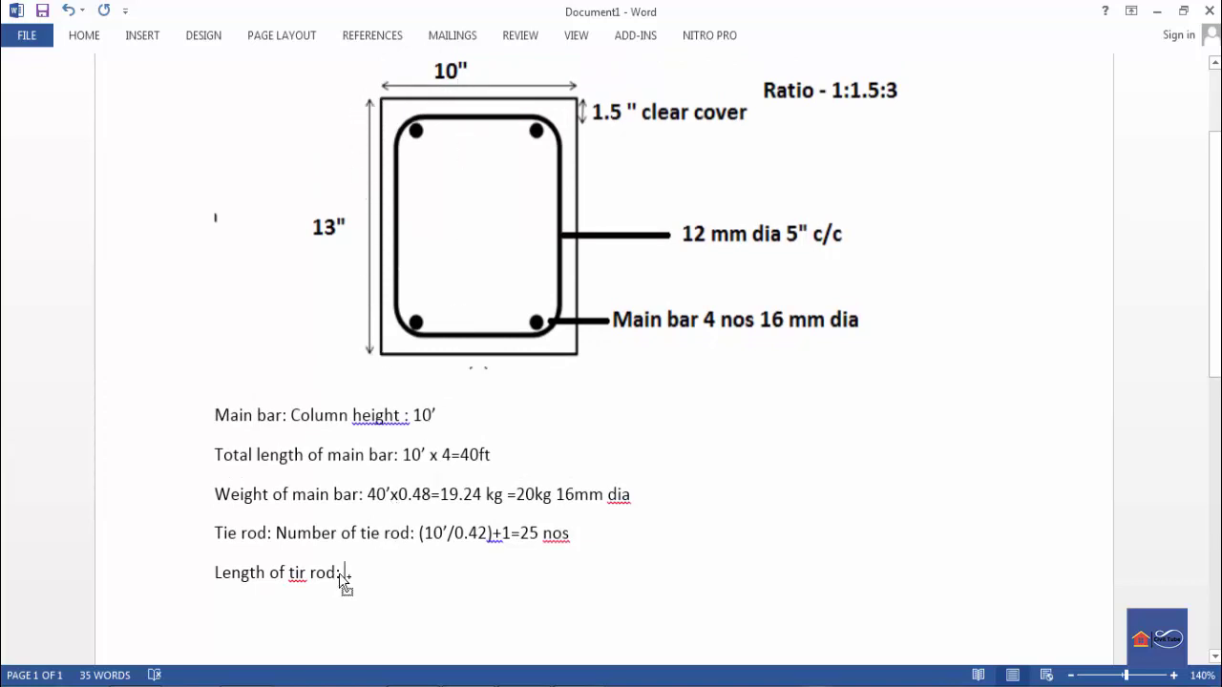
left_click_drag(353, 579, 204, 583)
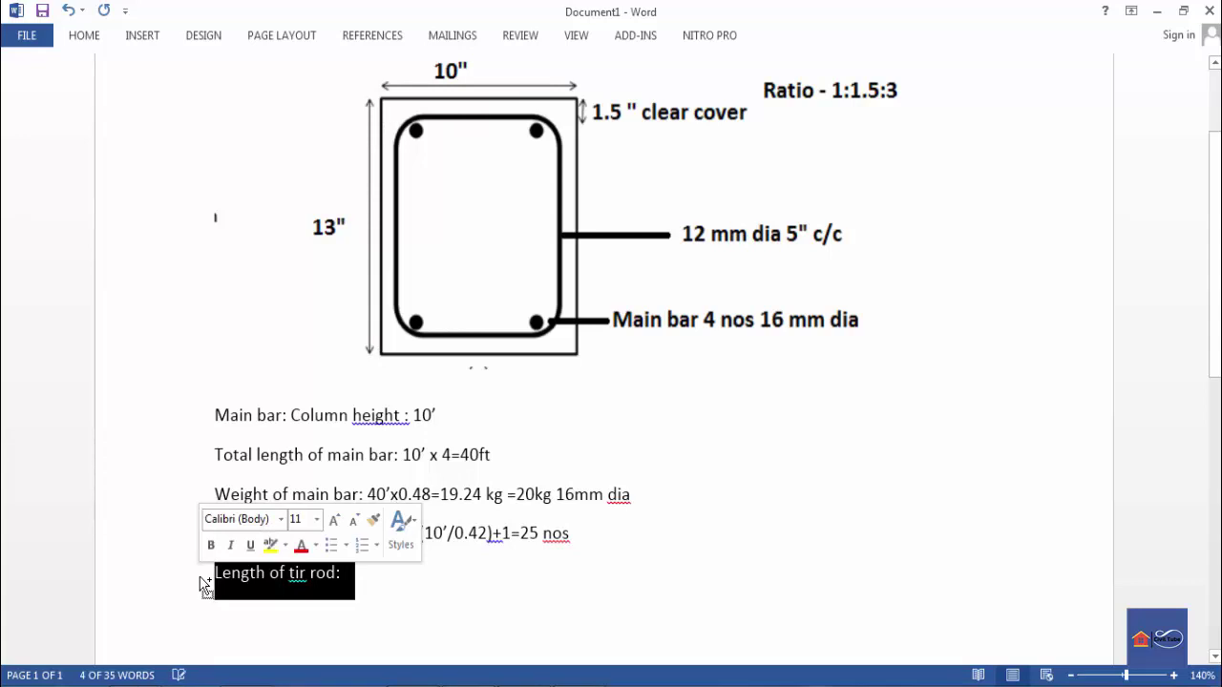
key("BackSpace")
- Label the line below the tie rod count "Column depth:"
type("column ")
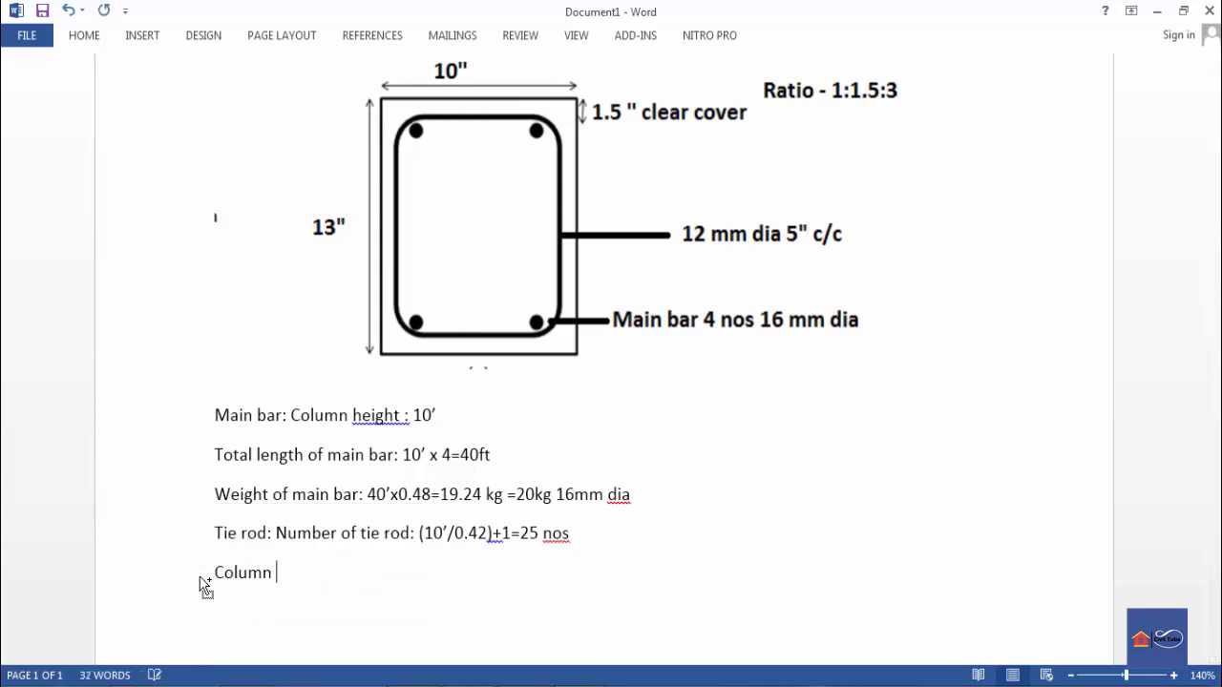
type("length:")
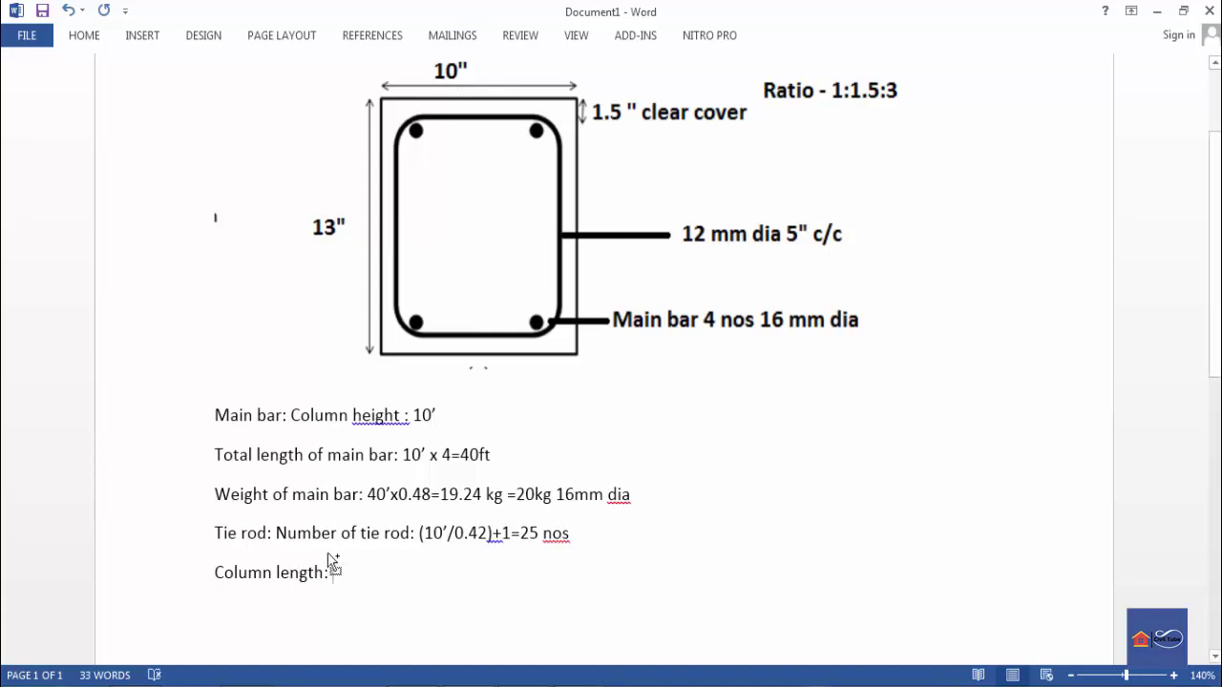
double_click(279, 571)
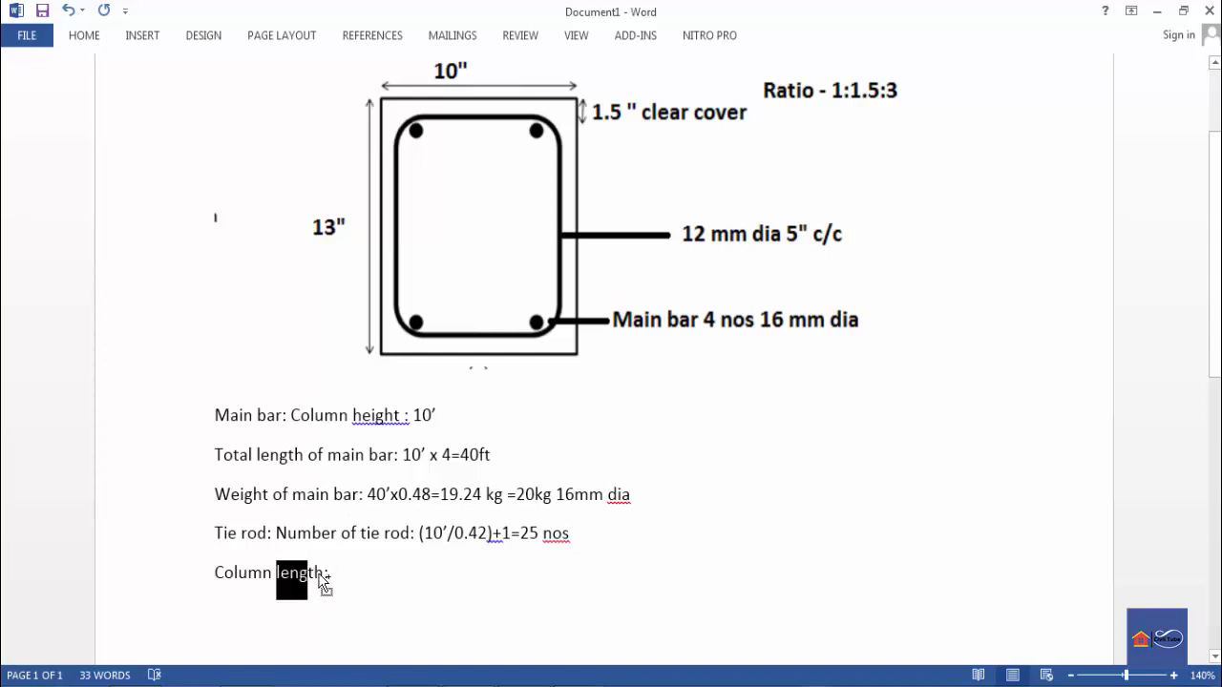
type("depth")
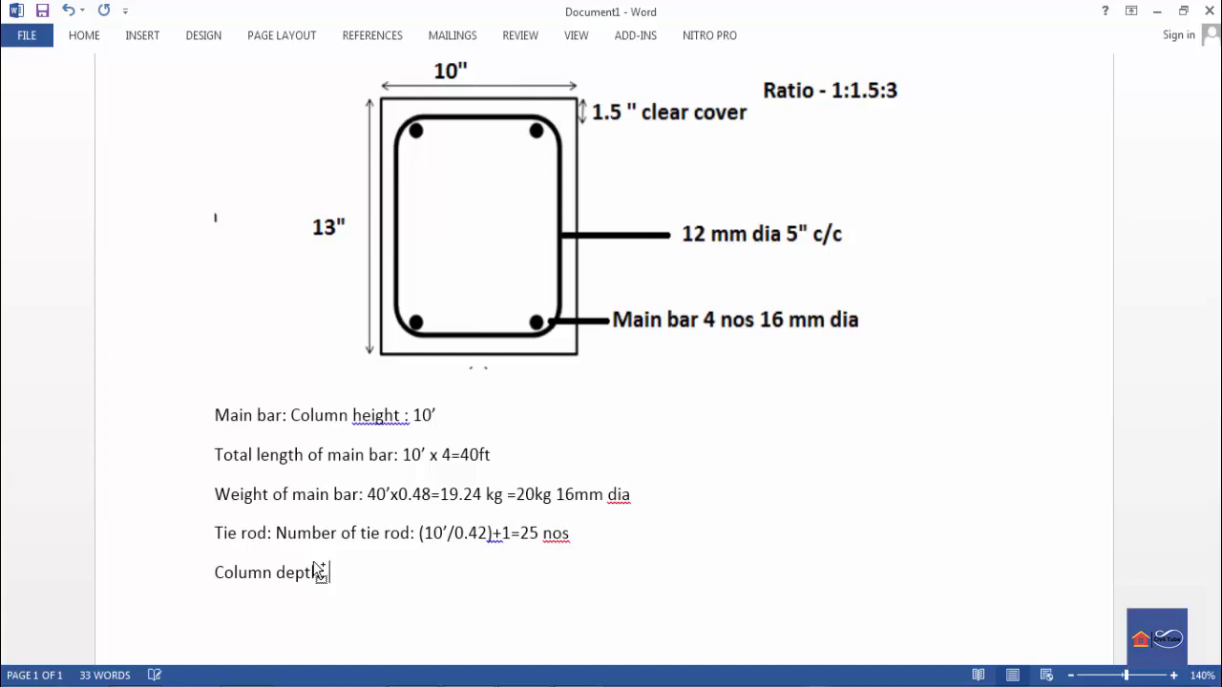
- Enter "10 – (2x1.5)" after the column depth label, deducting the clear cover on both sides
left_click_drag(417, 39, 479, 87)
left_click_drag(288, 196, 363, 266)
key("Escape")
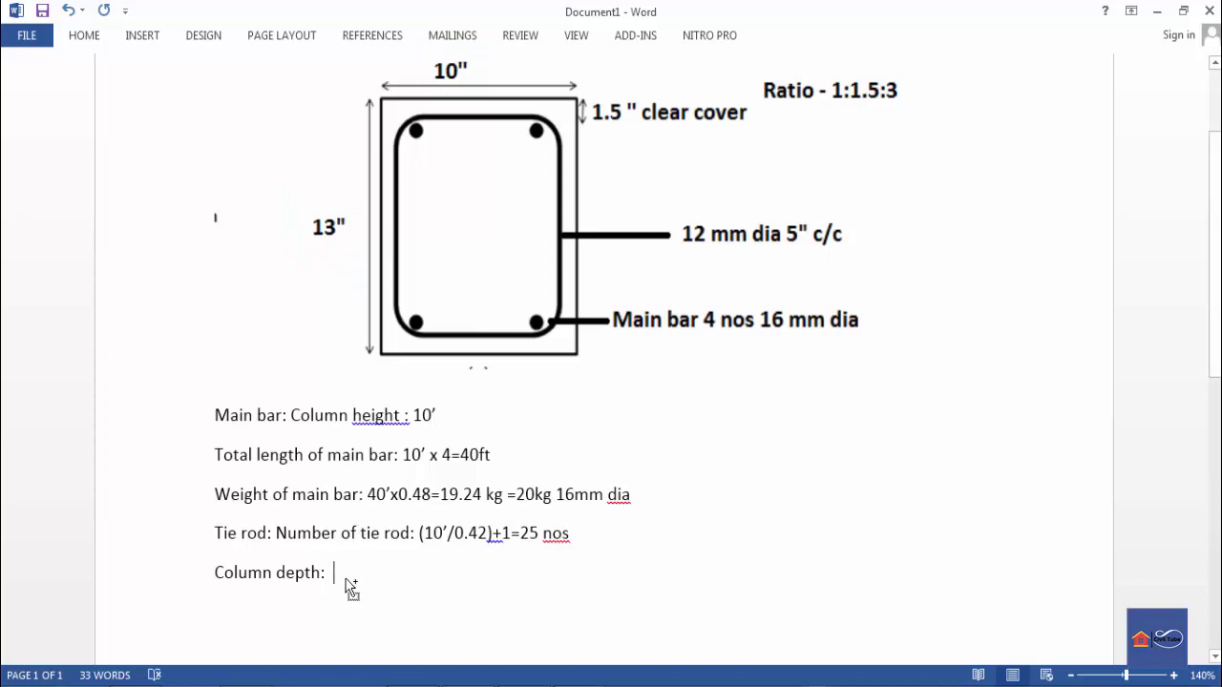
type("10")
type(" -")
type(" (")
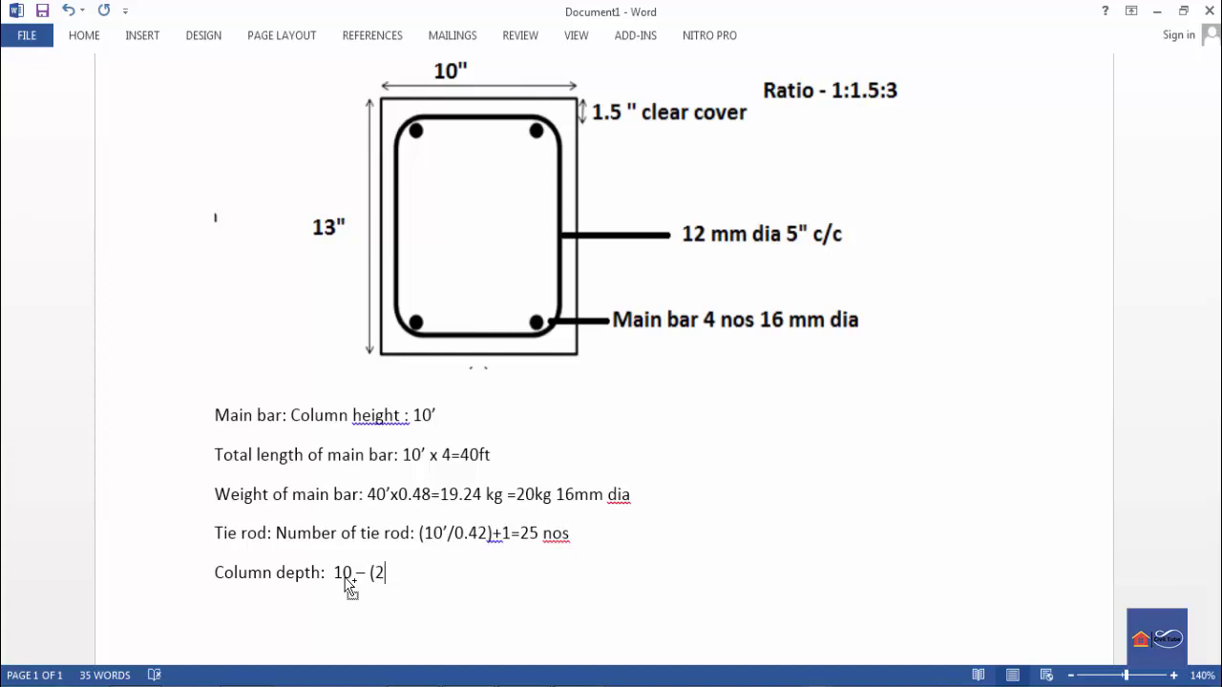
type("2x1.5)")
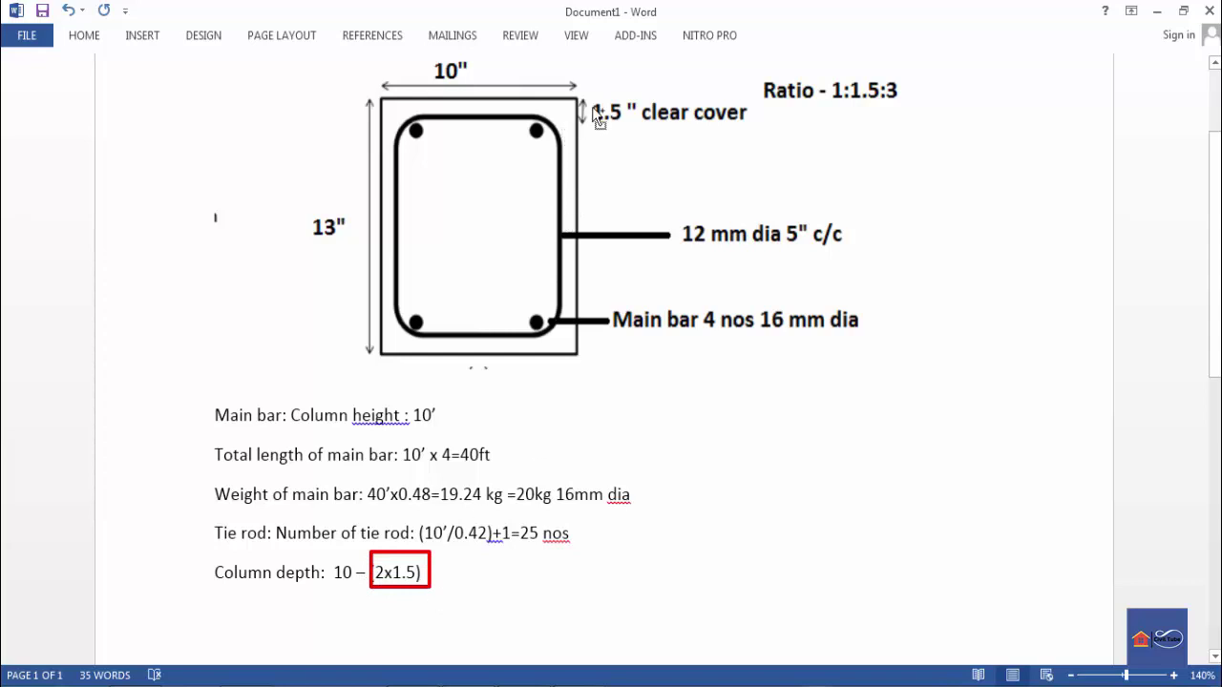
left_click_drag(572, 87, 761, 145)
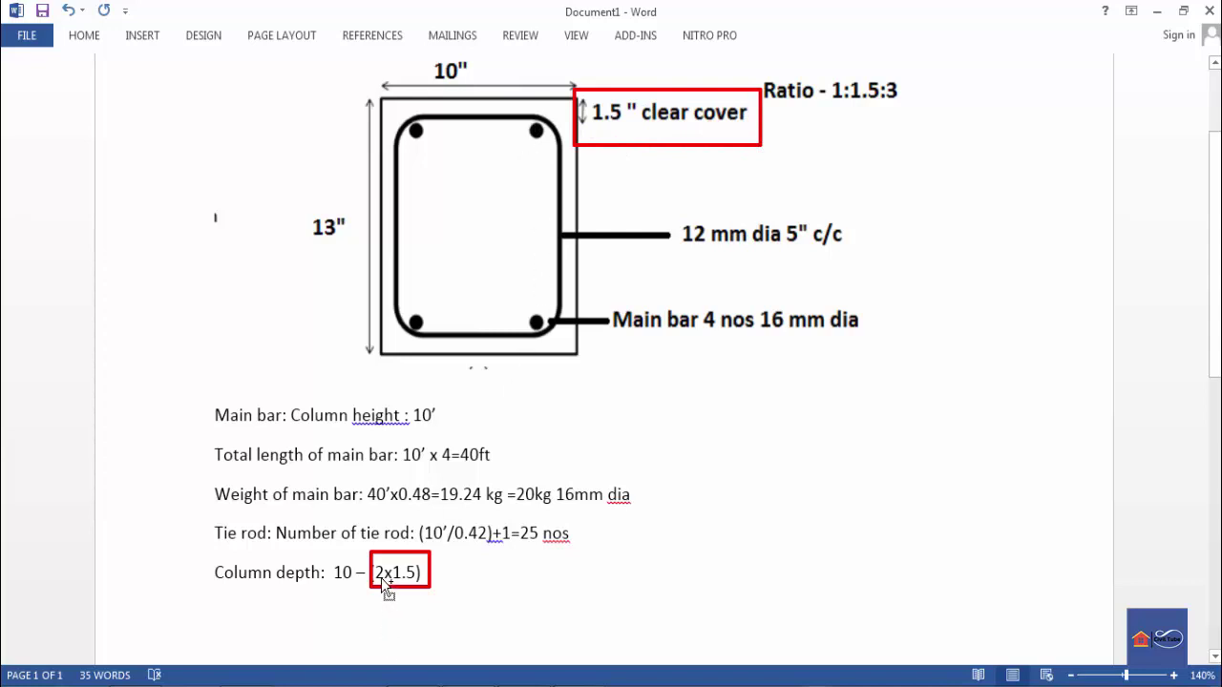
- Complete the column depth calculation with "= 7”" and add the label "column width:" on the same line
key("e")
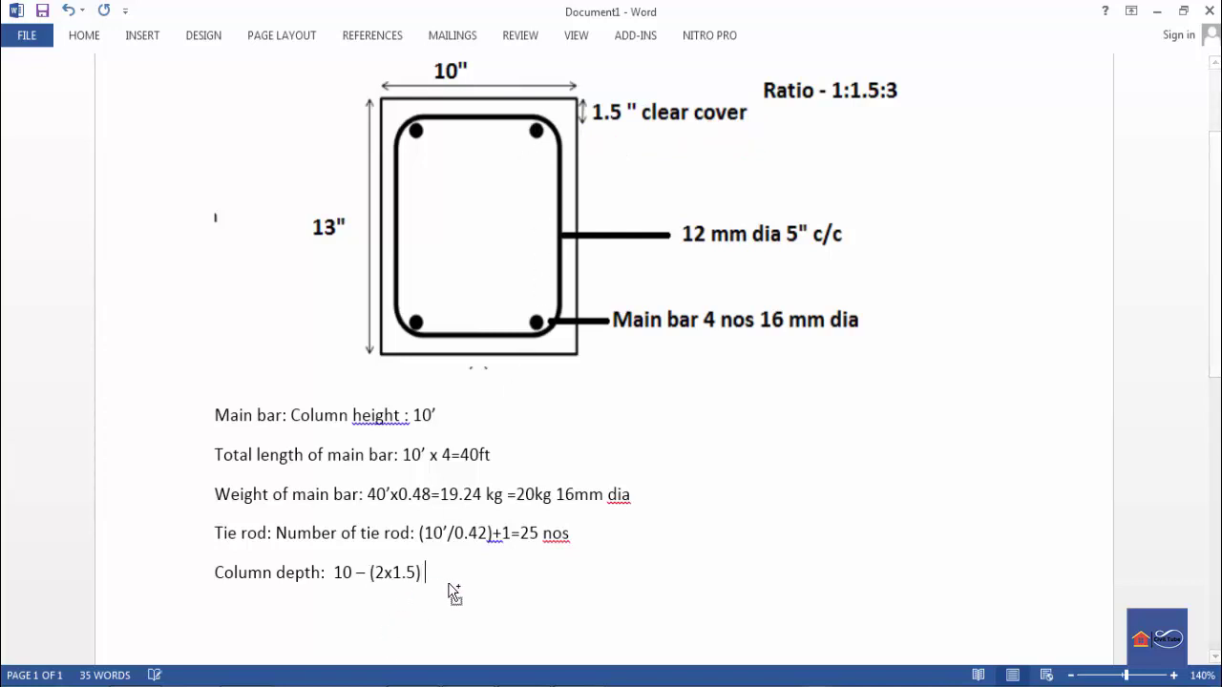
type("=")
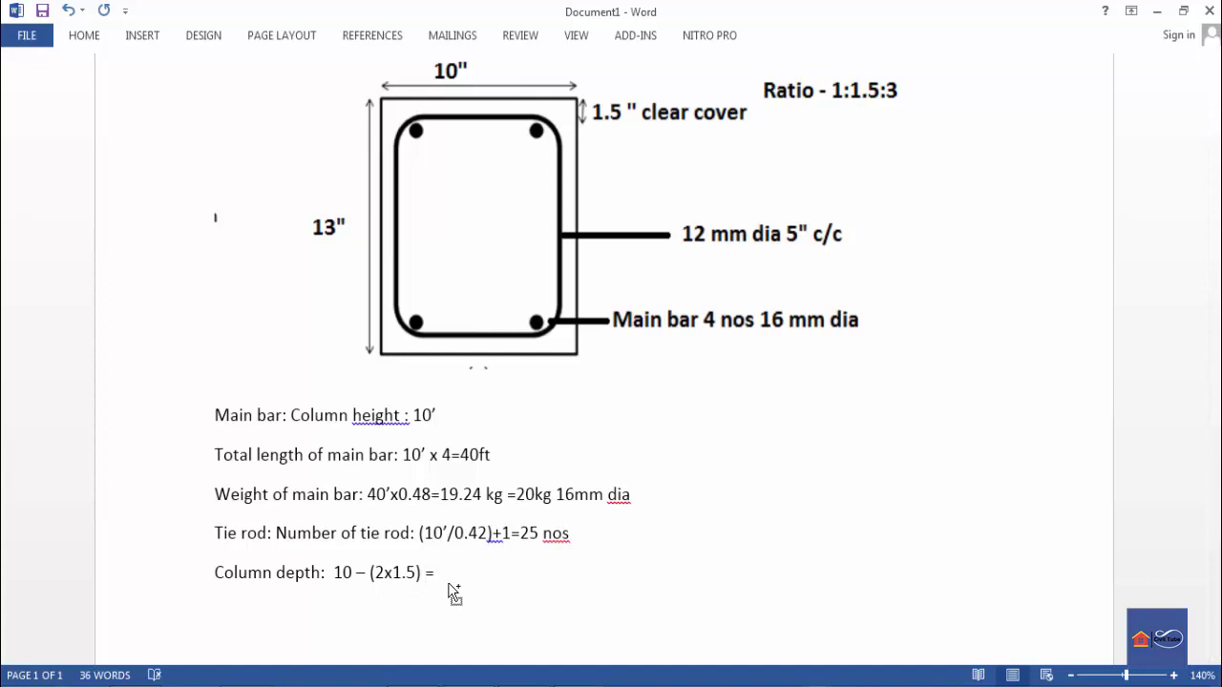
type(" 7\" column")
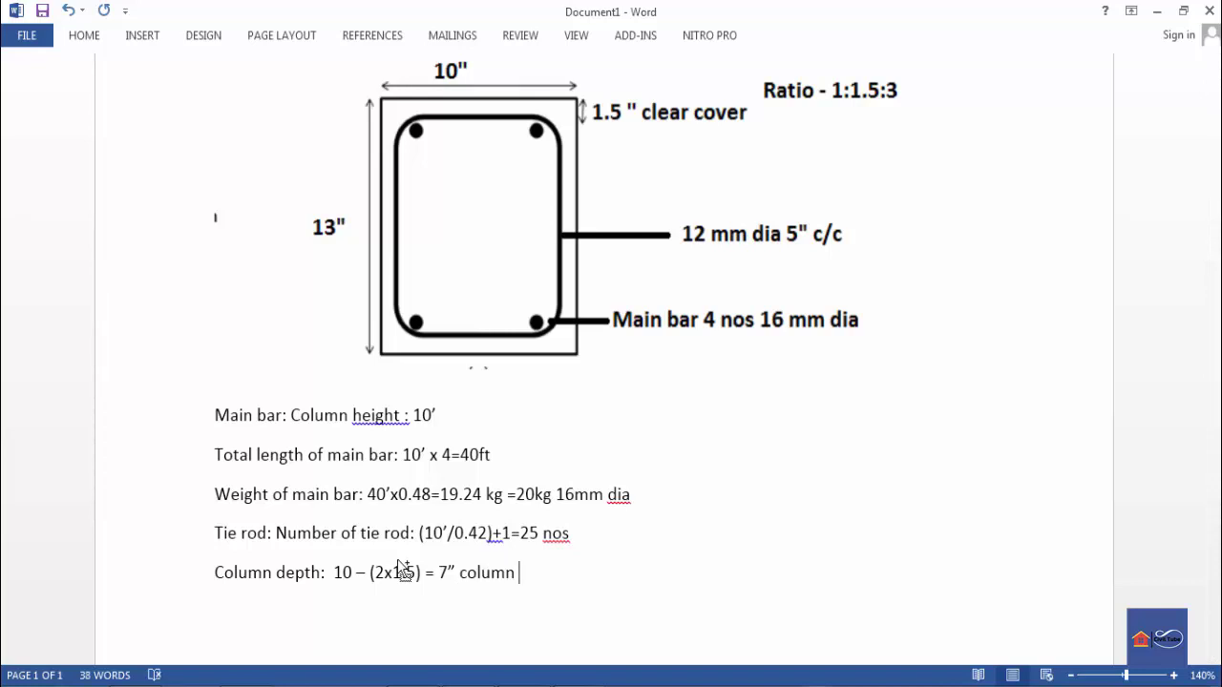
type("width:")
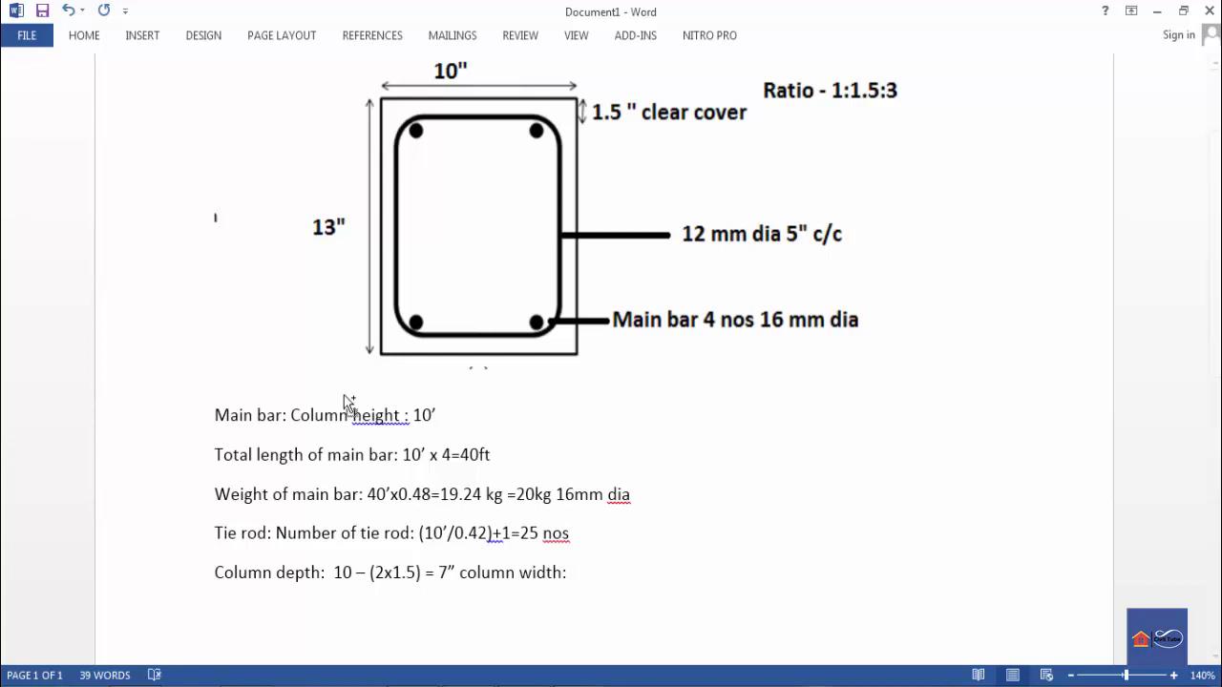
- Enter 10” as the column width, deducting the clear cover from the 13" side, and start a new line
mouse_move(327, 545)
left_mouse_down()
mouse_move(379, 598)
mouse_move(423, 611)
left_mouse_up()
left_click_drag(297, 181, 374, 271)
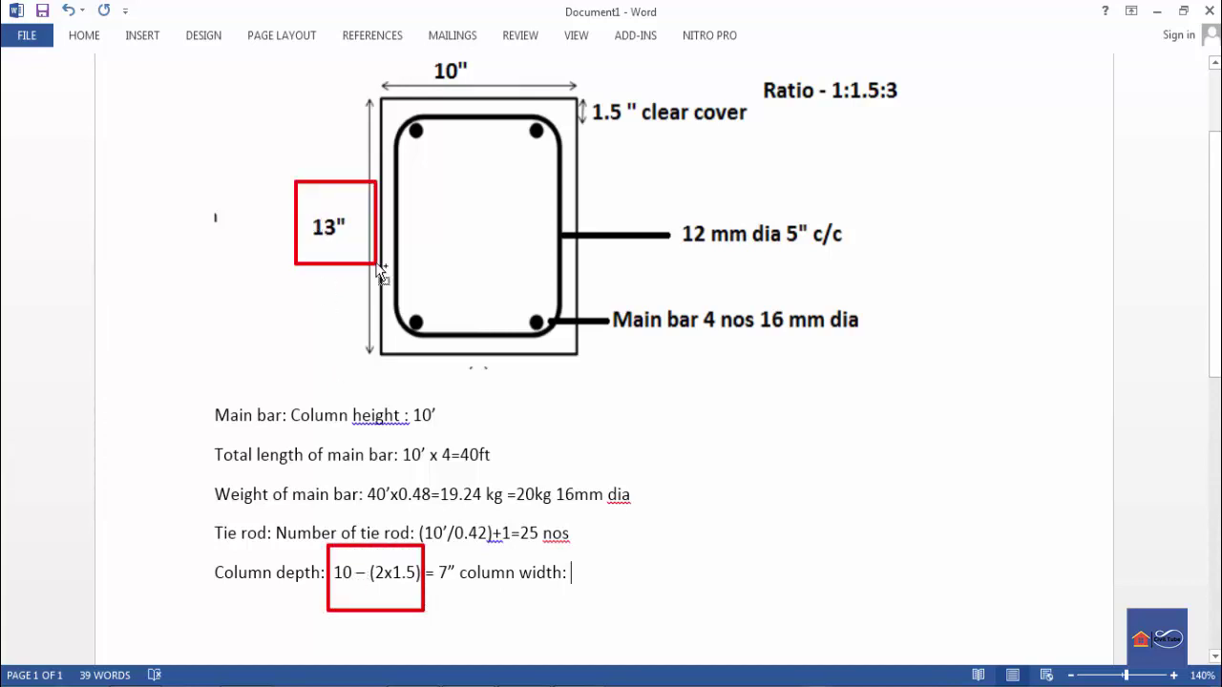
type("10”")
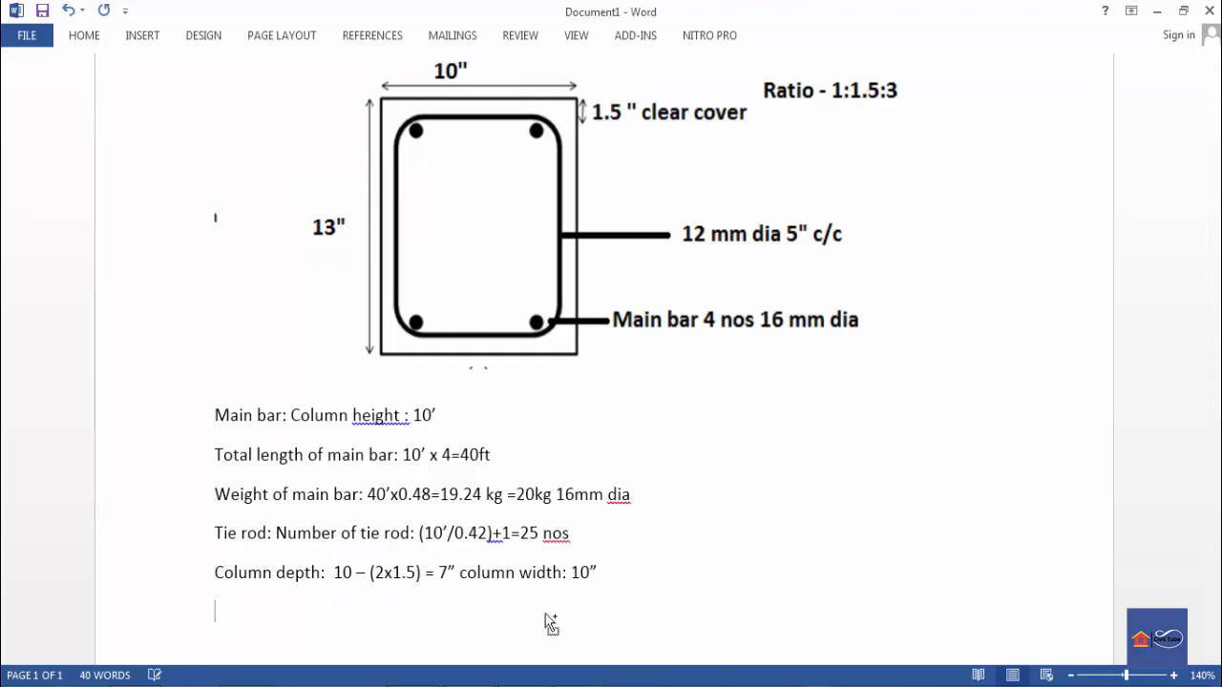
- Label the line below the column depth and width "Tie rod length:"
scroll(514, 540, "down", 1)
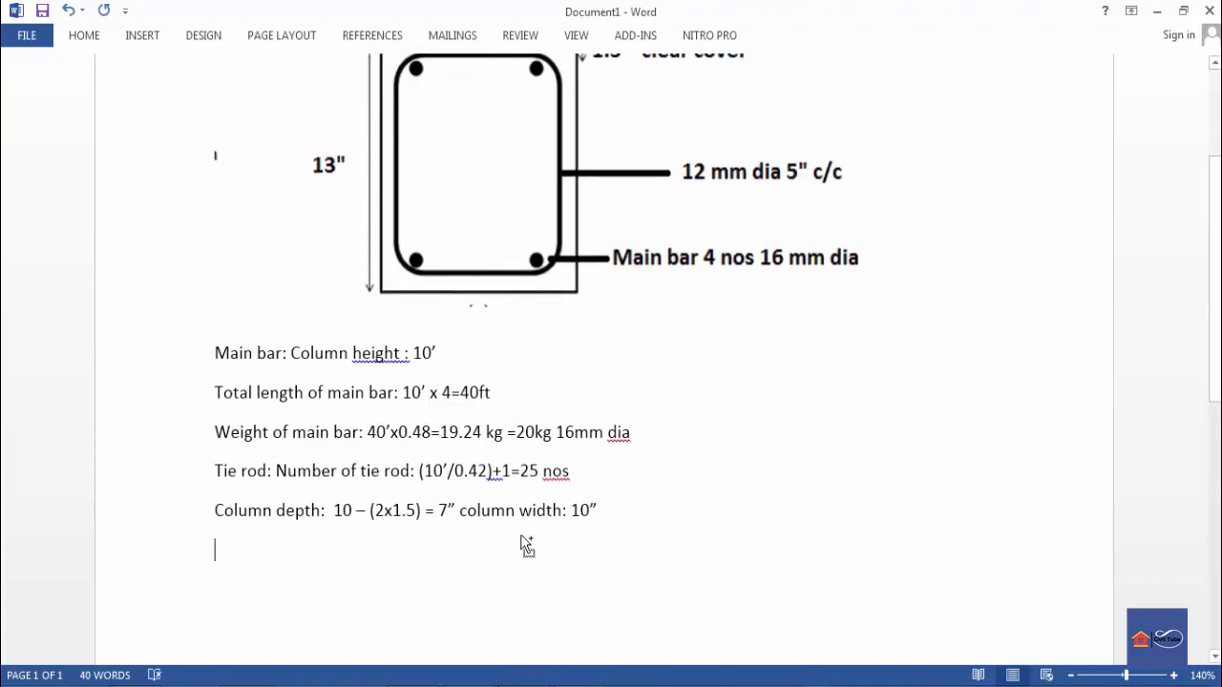
type("Tie rod le")
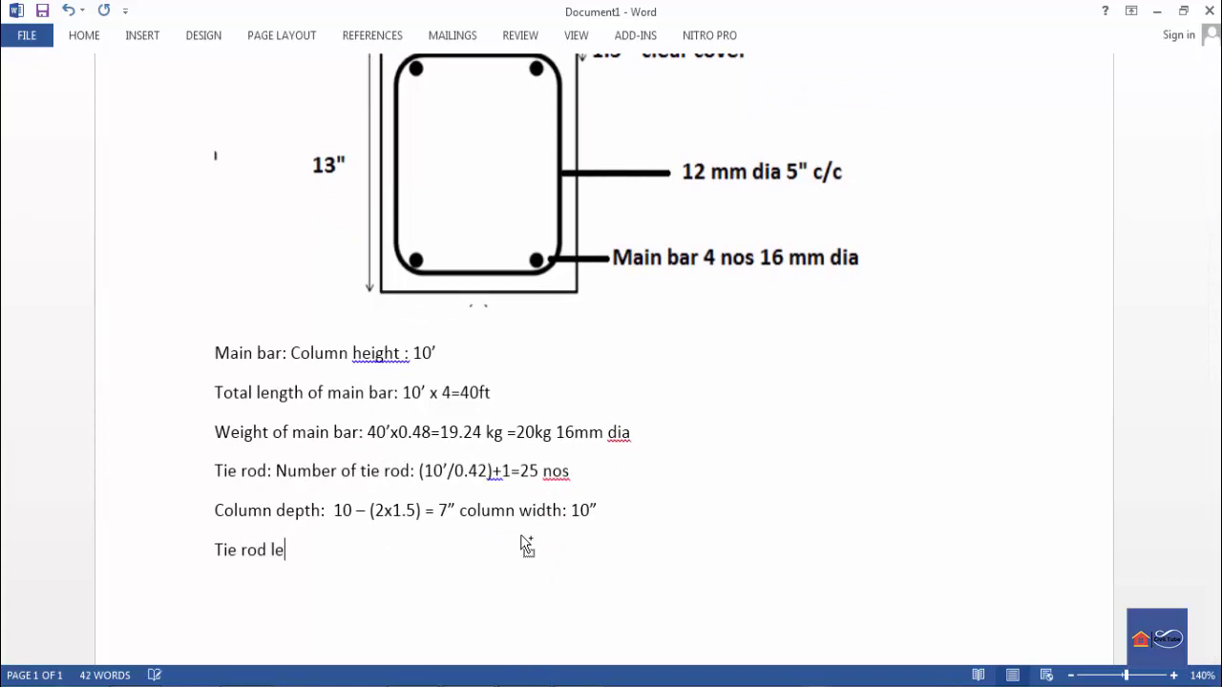
type("ngth:")
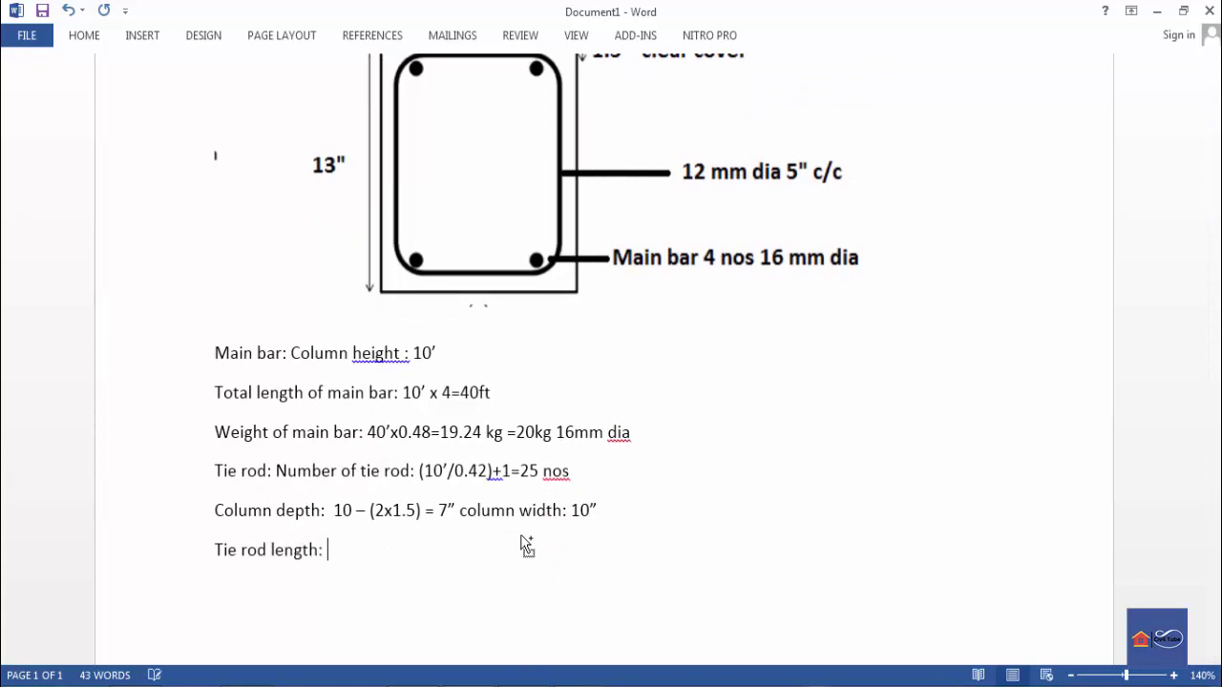
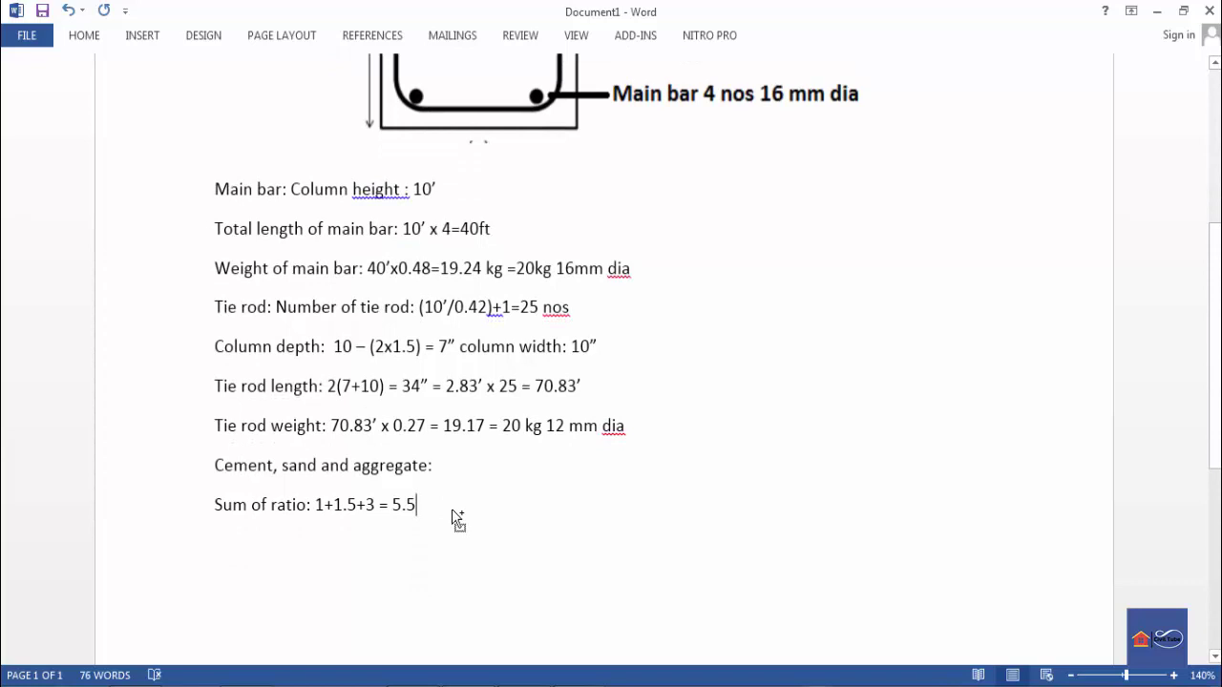
- Examine the section dimensions in the column drawing and the calculations written below it
scroll(449, 508, "up", 3)
scroll(450, 510, "down", 3)
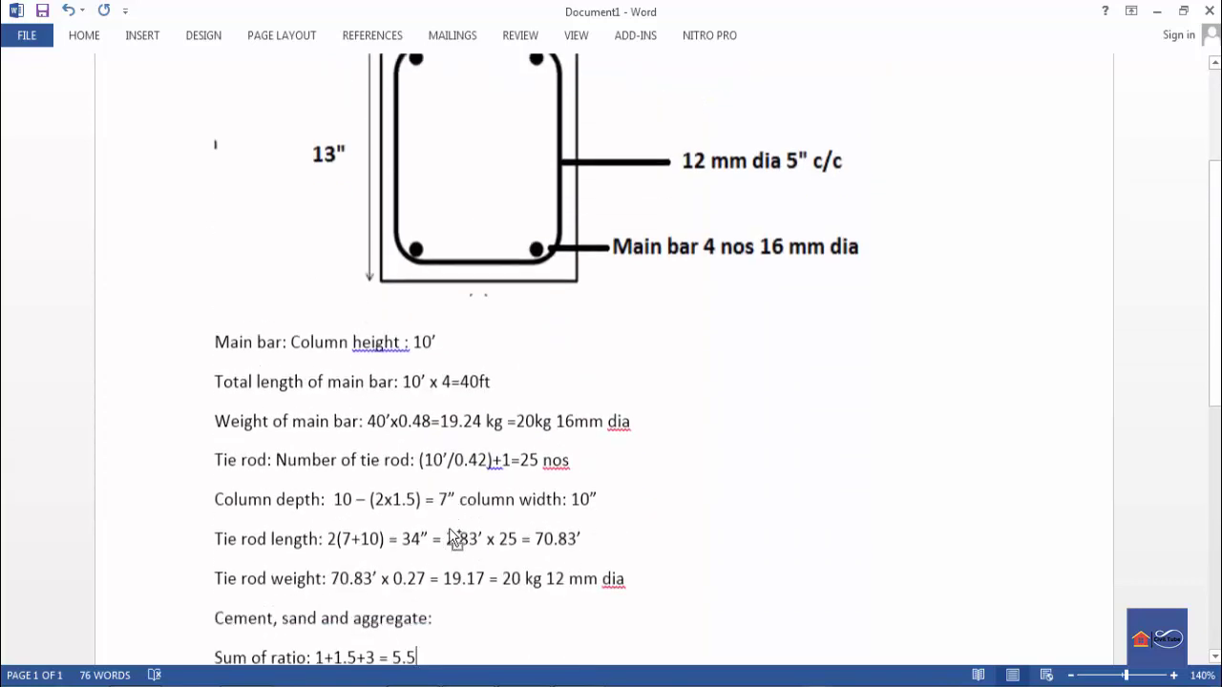
scroll(468, 527, "up", 4)
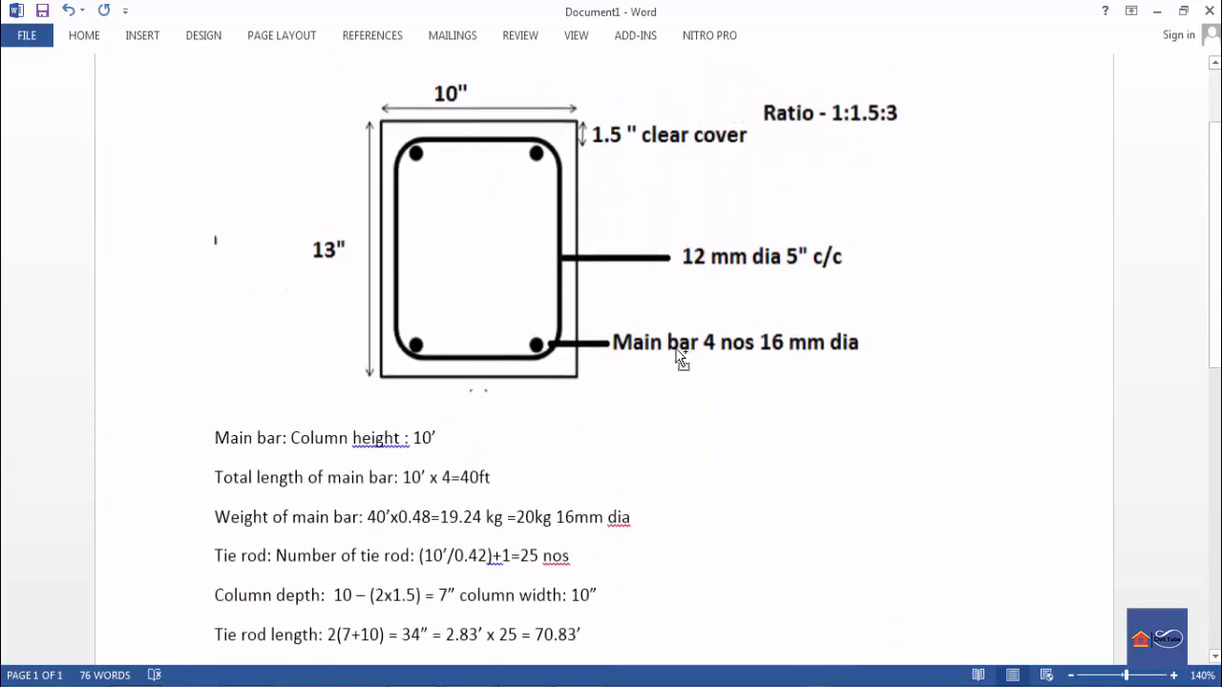
scroll(679, 363, "down", 5)
scroll(601, 449, "up", 4)
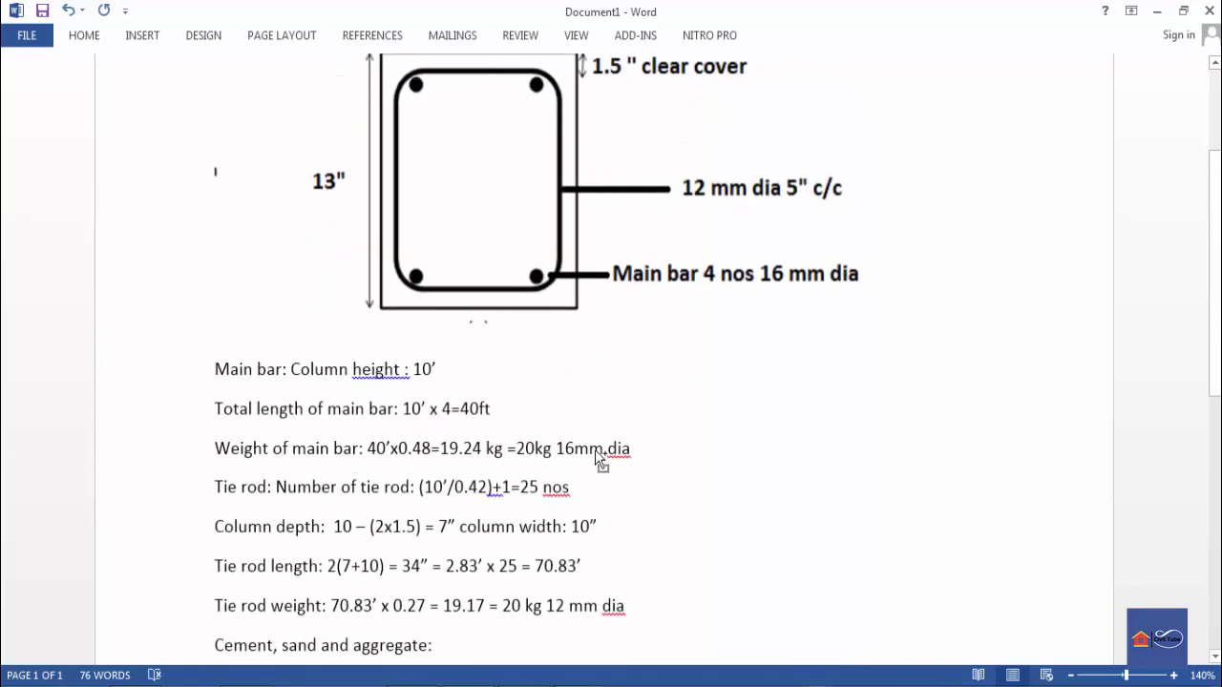
scroll(595, 459, "up", 3)
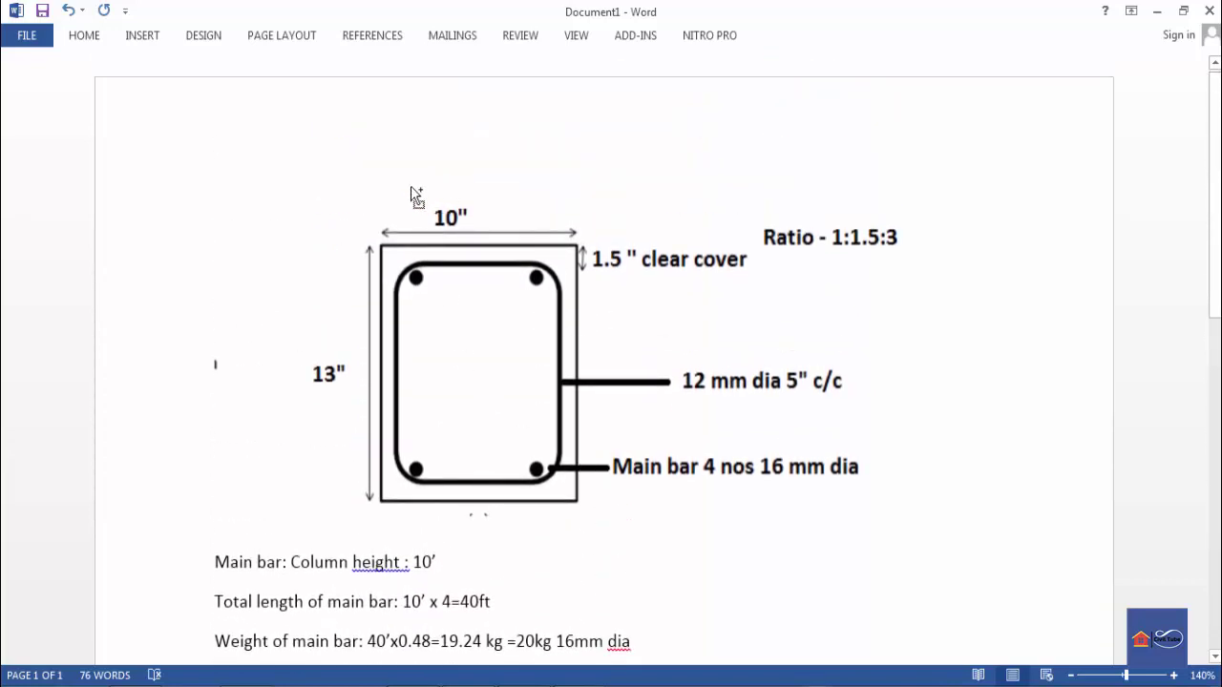
left_click_drag(408, 186, 492, 239)
left_click_drag(275, 319, 364, 427)
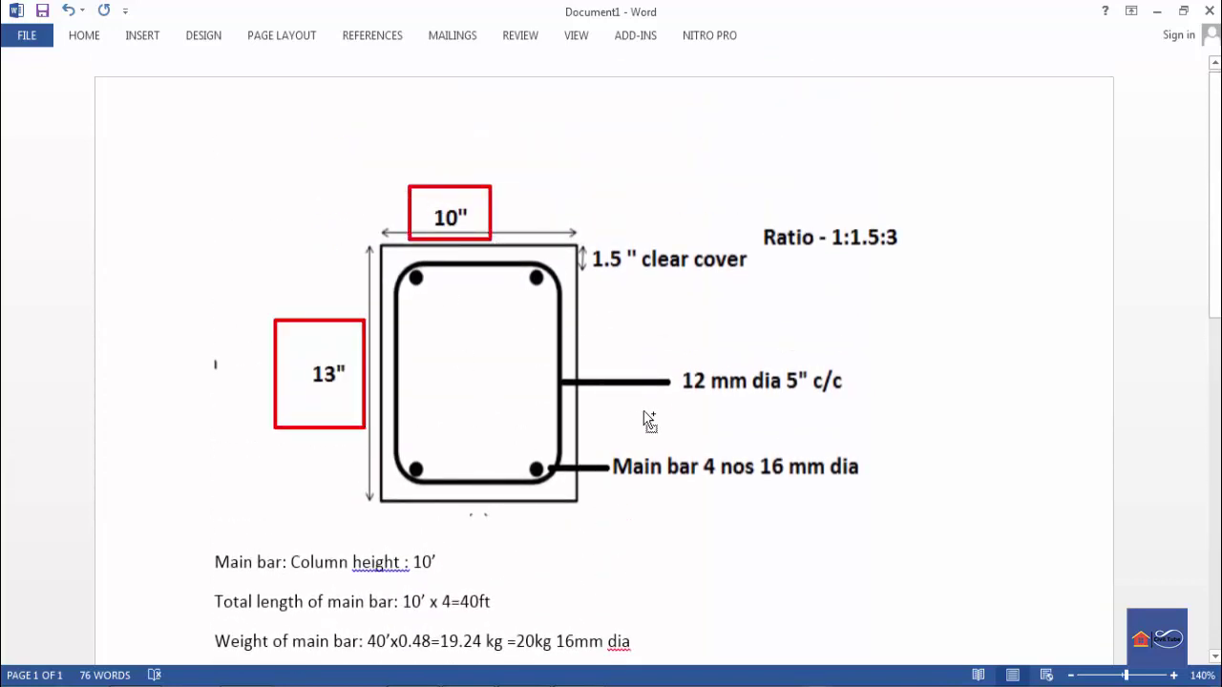
key("Escape")
scroll(645, 418, "down", 7)
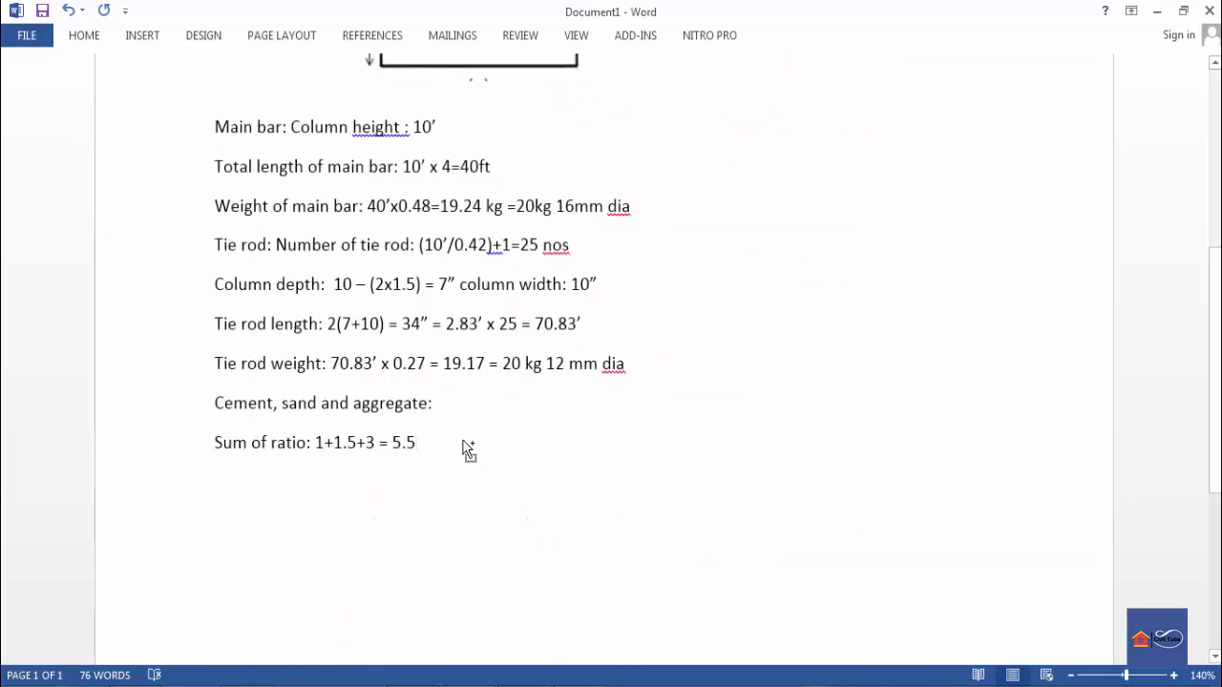
- Add a "Work area:" line below the sum of ratio and check the section's width and height in the drawing
key("Return")
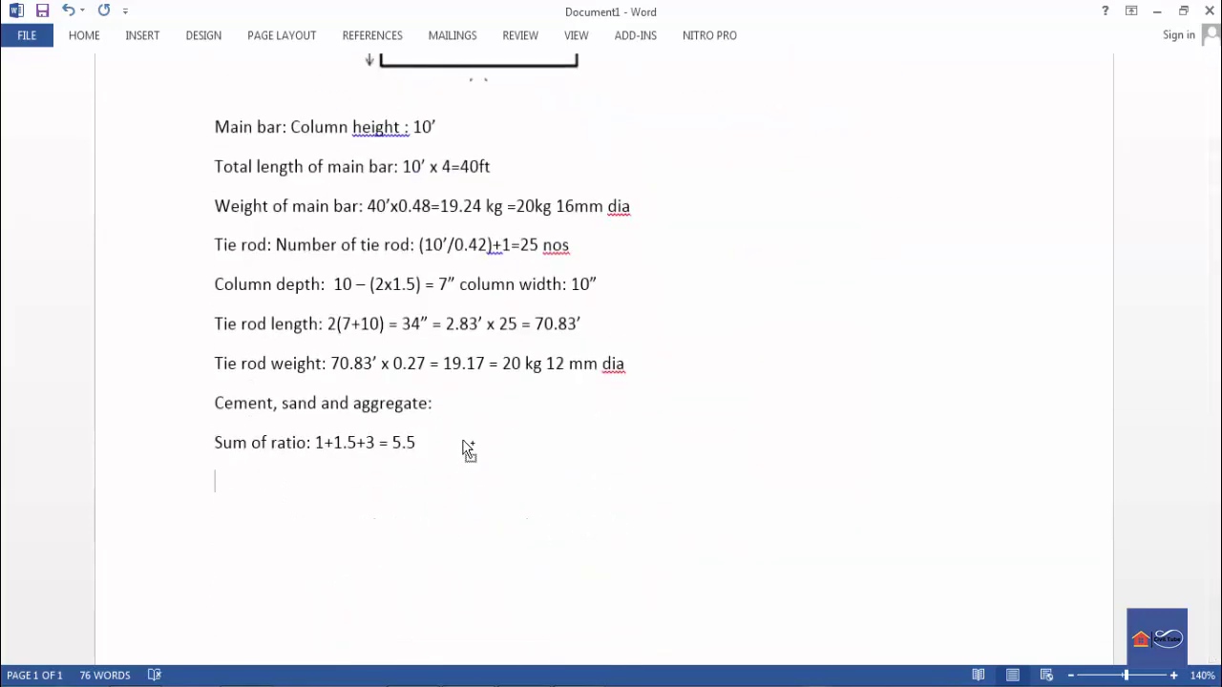
type("work area:")
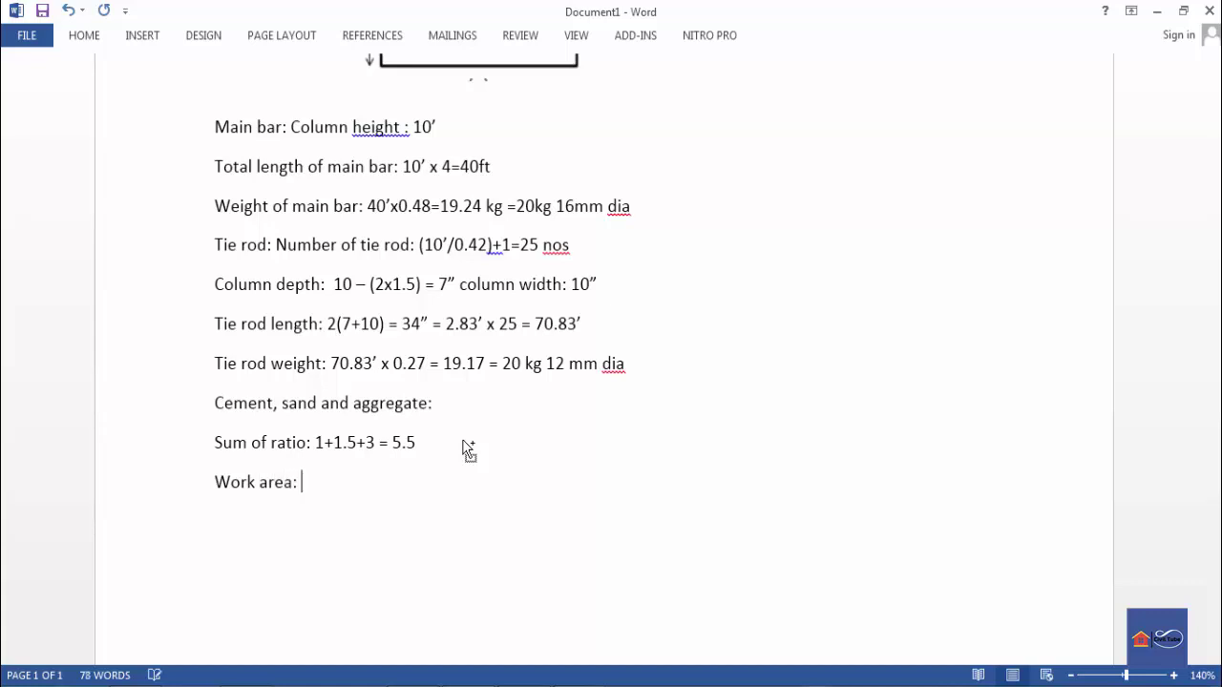
scroll(463, 432, "up", 5)
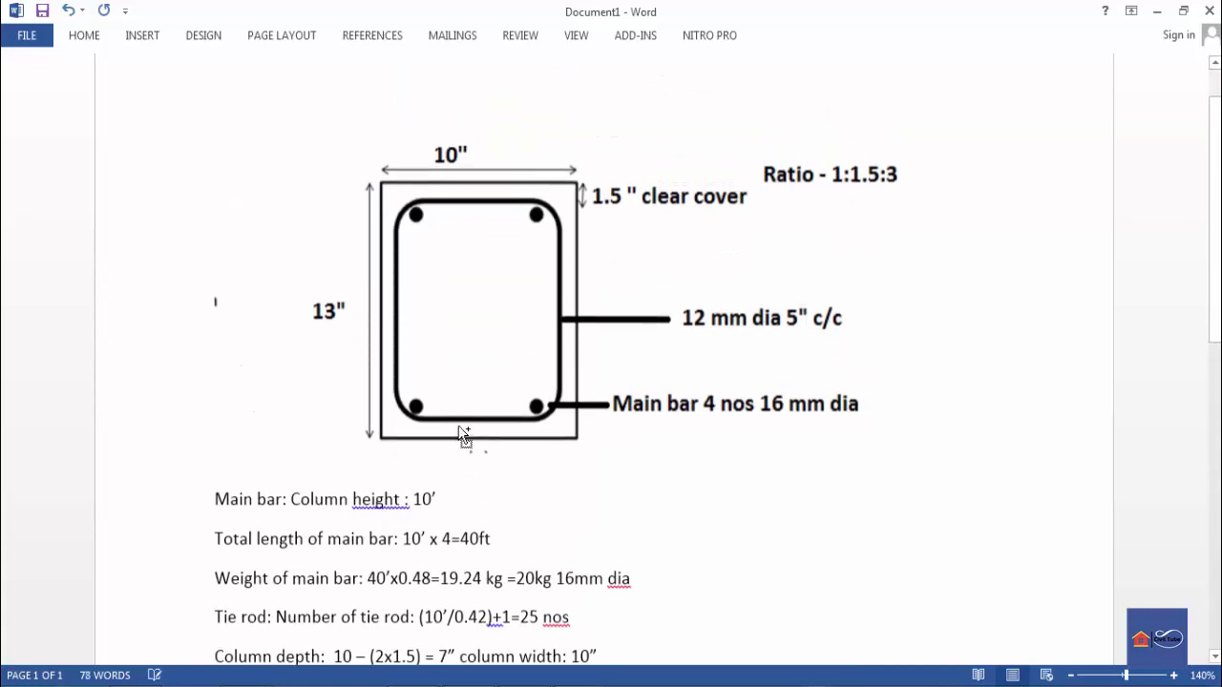
scroll(463, 434, "up", 1)
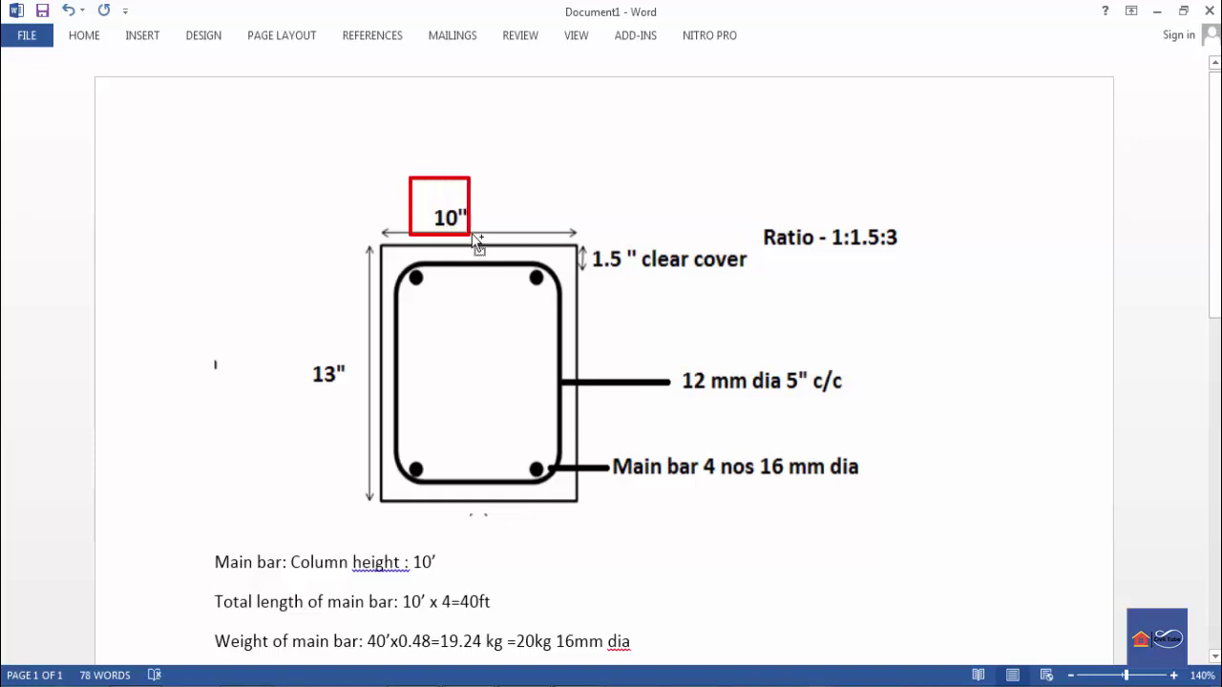
left_click_drag(478, 244, 477, 236)
left_click_drag(283, 334, 367, 421)
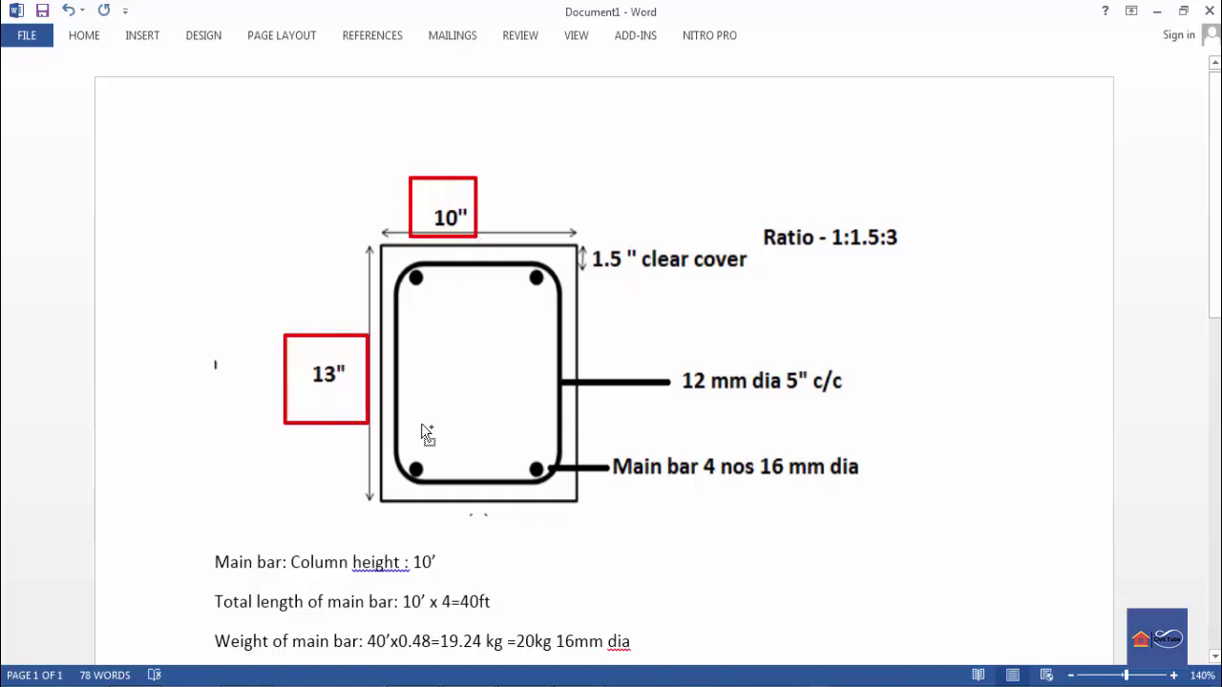
scroll(566, 384, "down", 4)
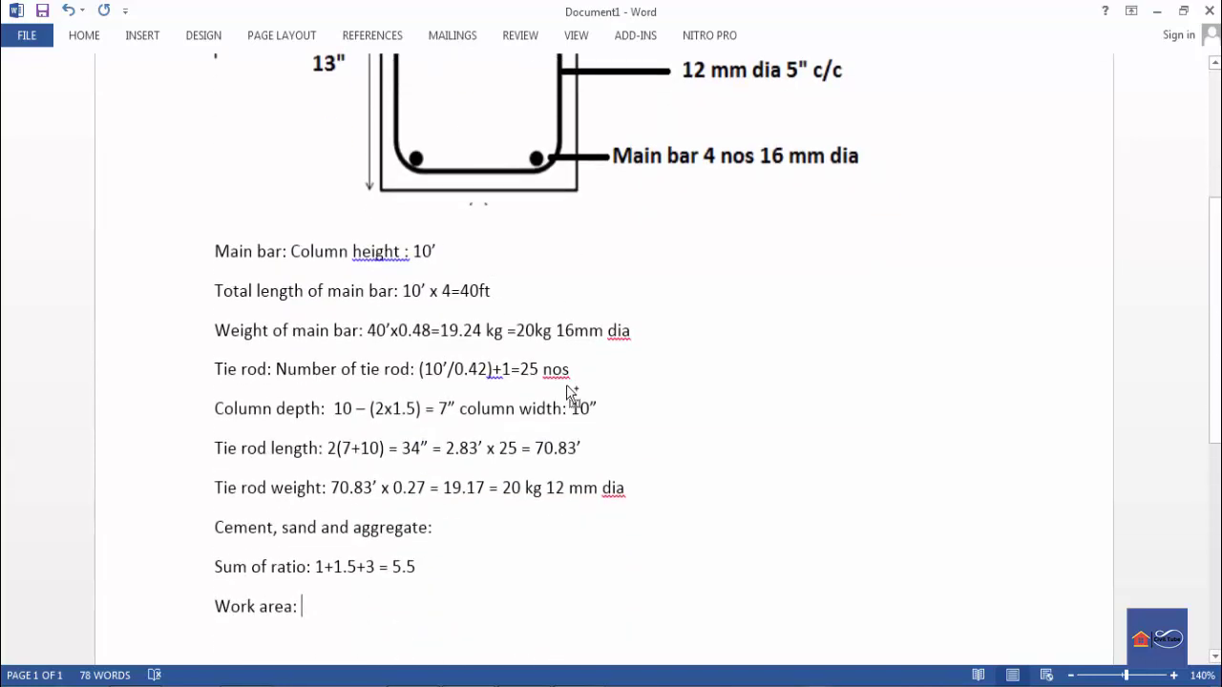
scroll(566, 384, "down", 2)
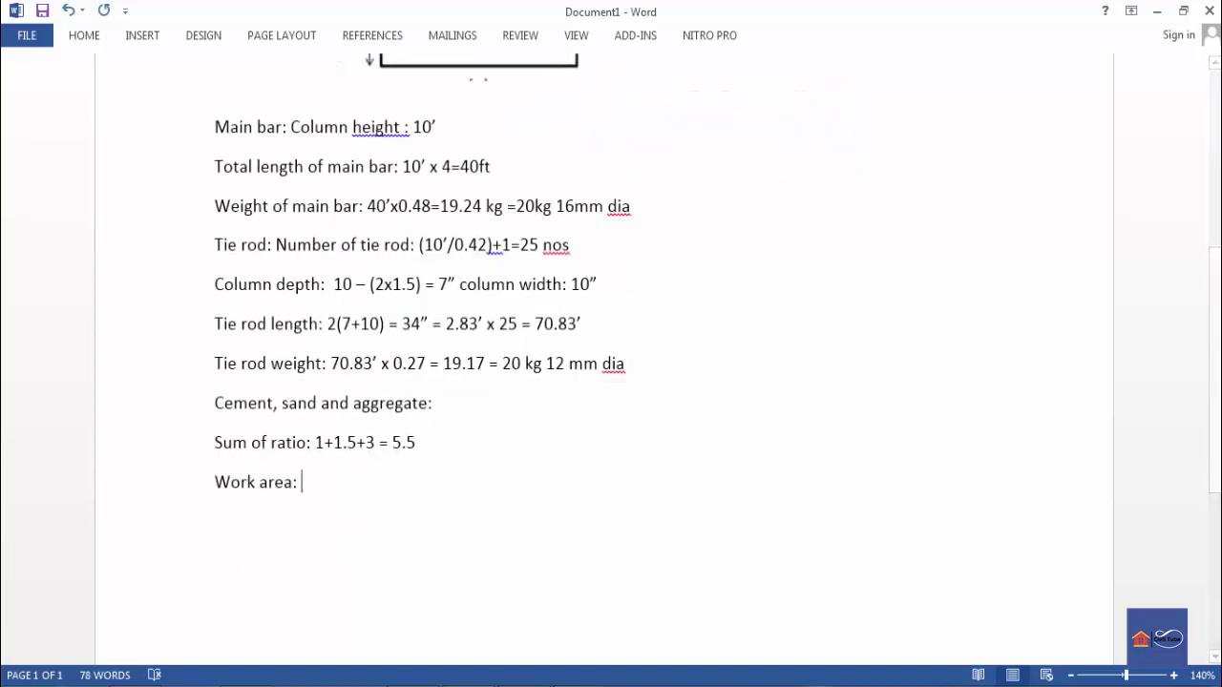
- Divide 10 by 12 in Calculator and enter "0.83x" after the work area label in the Word document
left_click(528, 685)
left_click(787, 471)
left_click(802, 500)
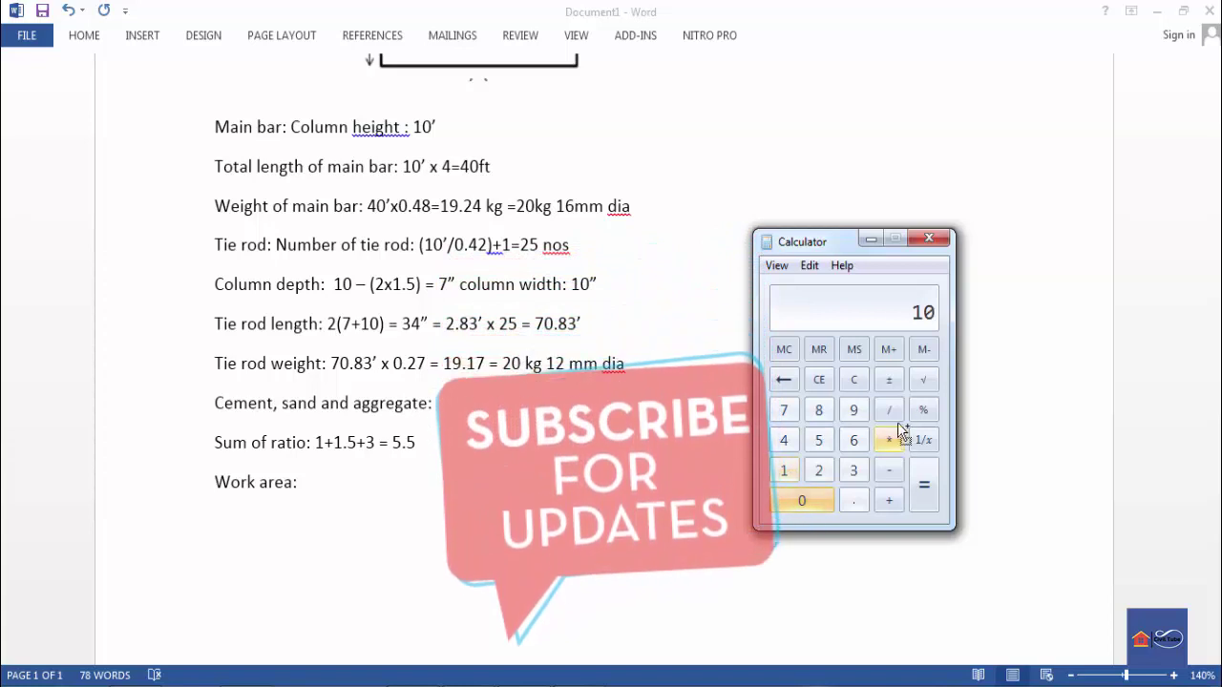
left_click(889, 410)
left_click(787, 472)
left_click(818, 470)
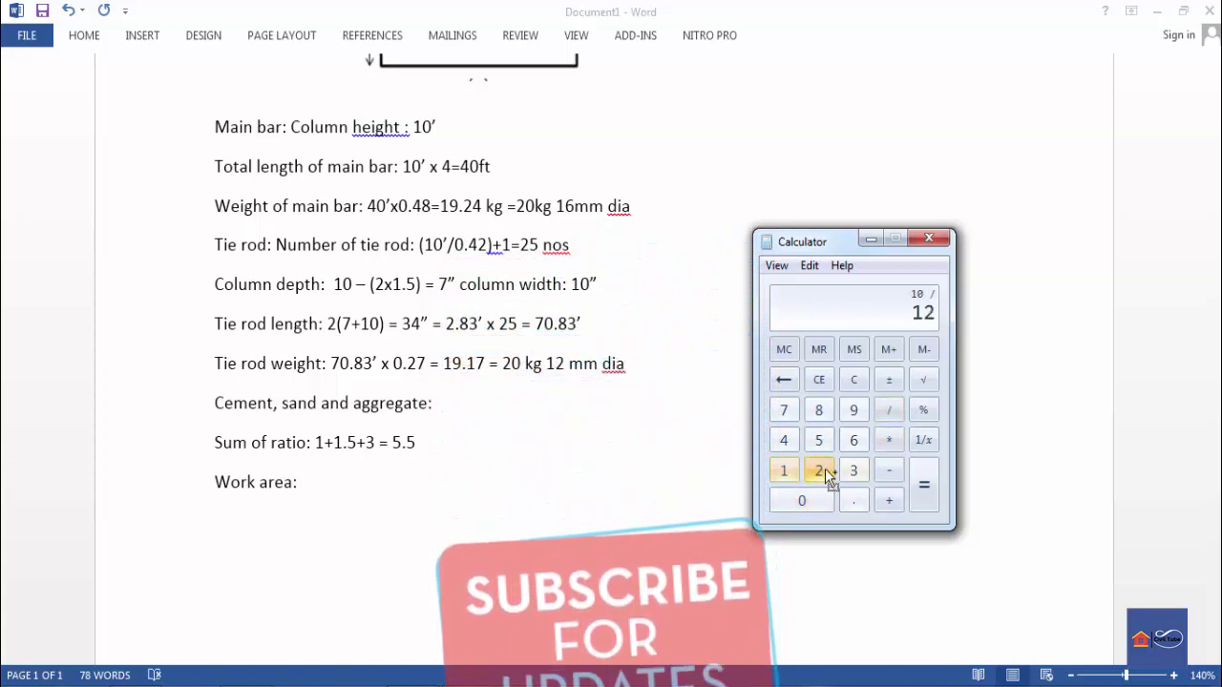
left_click(923, 489)
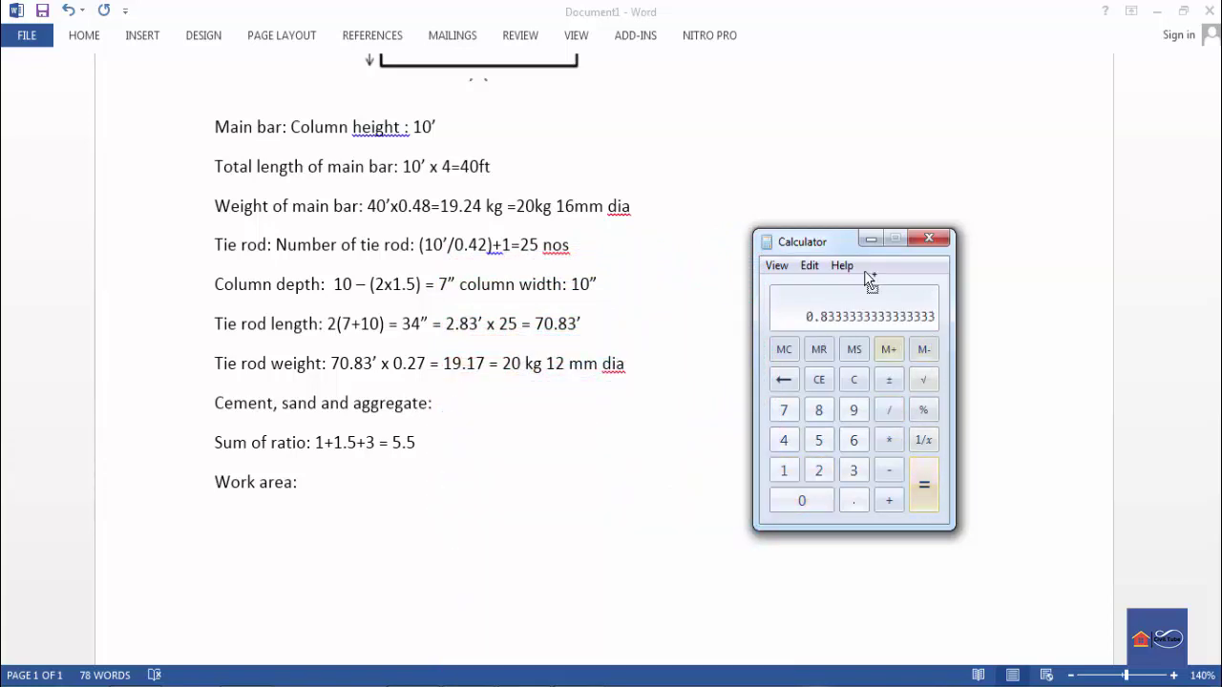
left_click(870, 238)
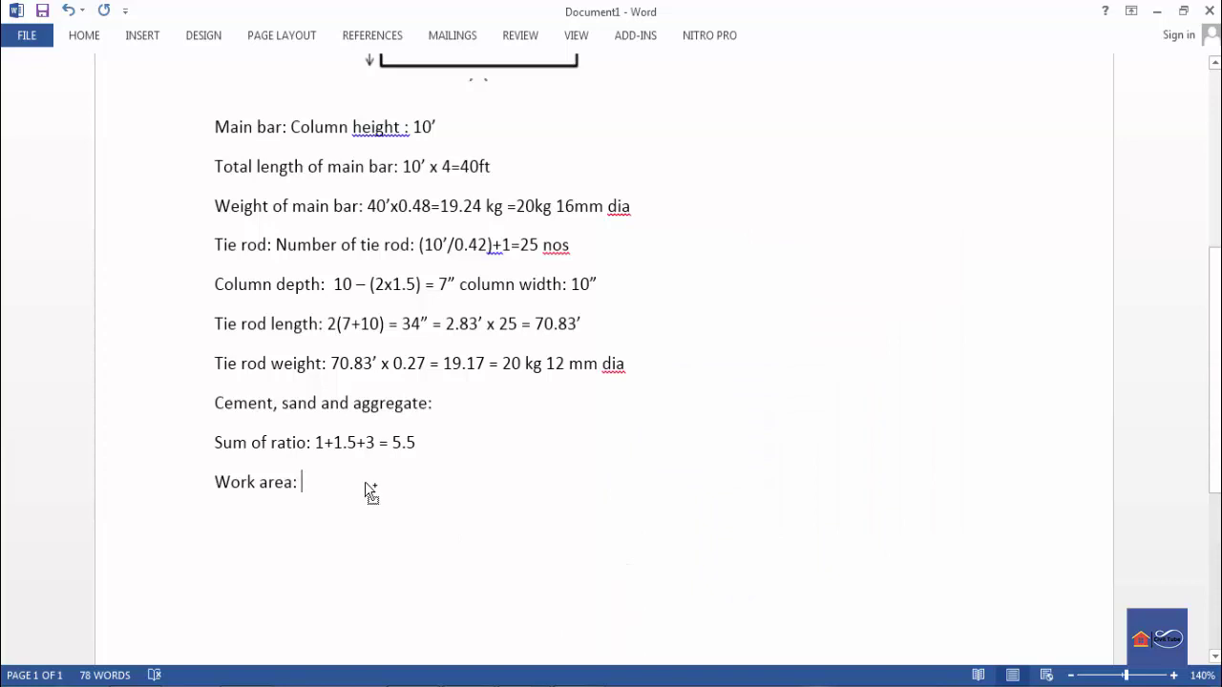
type("0.83x")
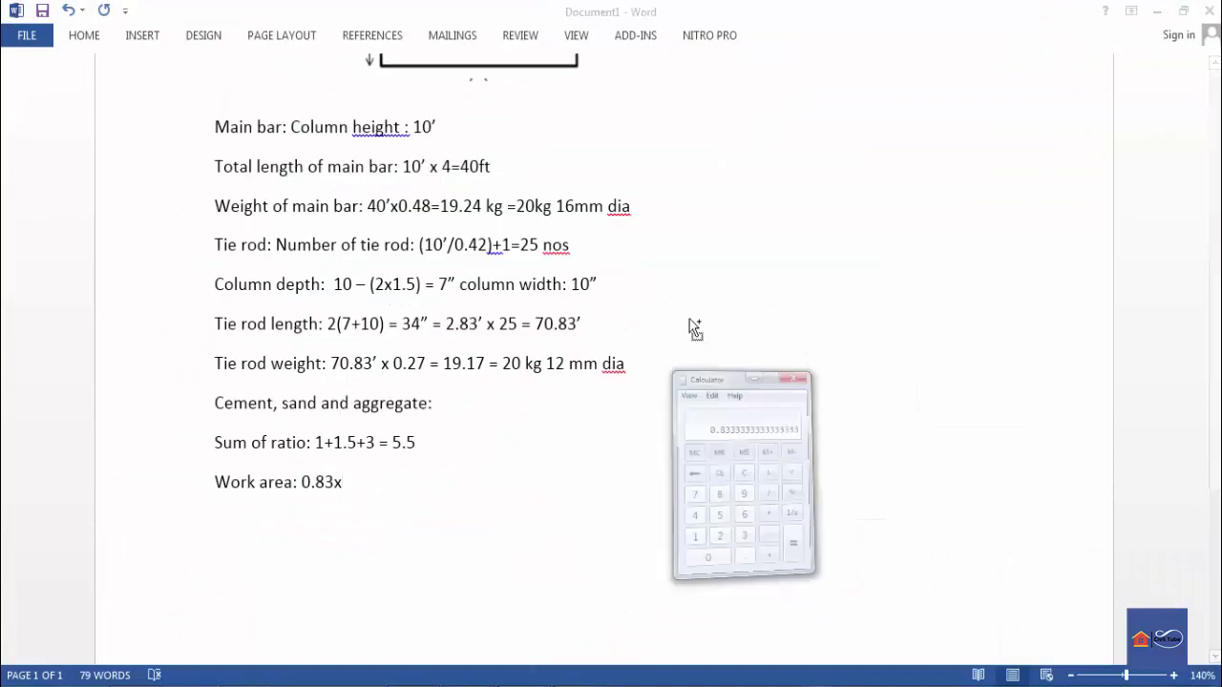
- In Calculator, divide 13 by 12
left_click(784, 470)
left_click(853, 469)
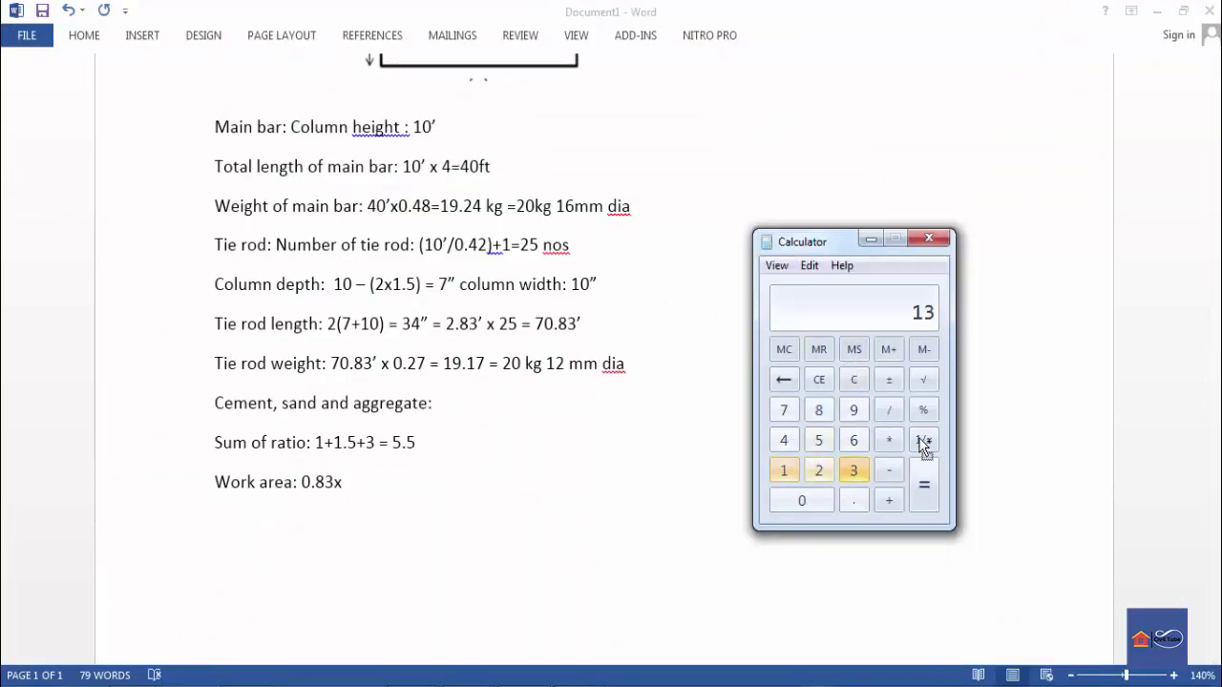
left_click(888, 409)
left_click(783, 470)
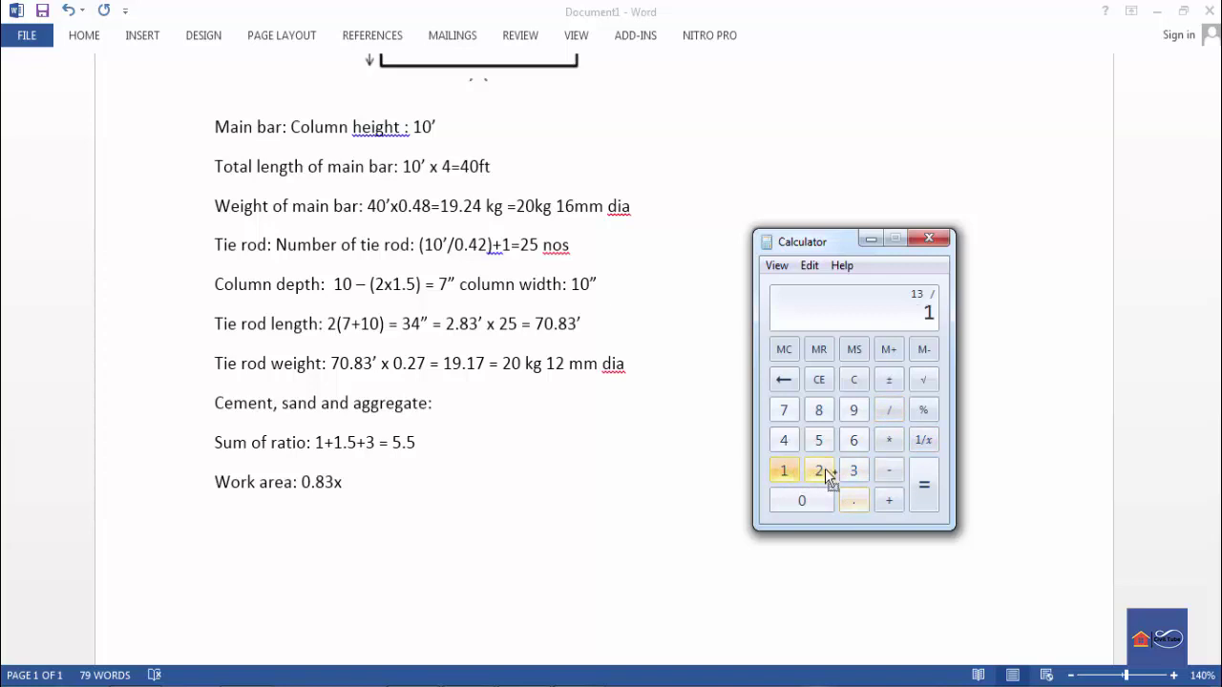
left_click(818, 469)
left_click(923, 485)
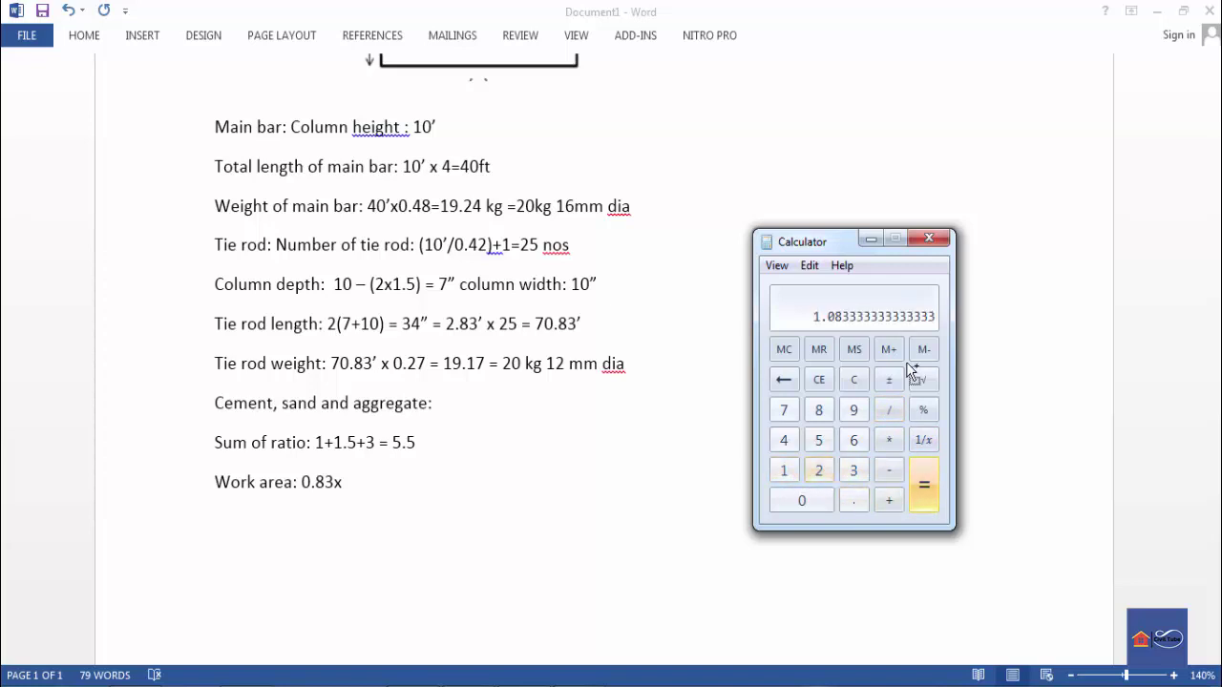
- Back in the Word document, extend the work area expression with "1.08x10="
left_click(871, 239)
type("1.08")
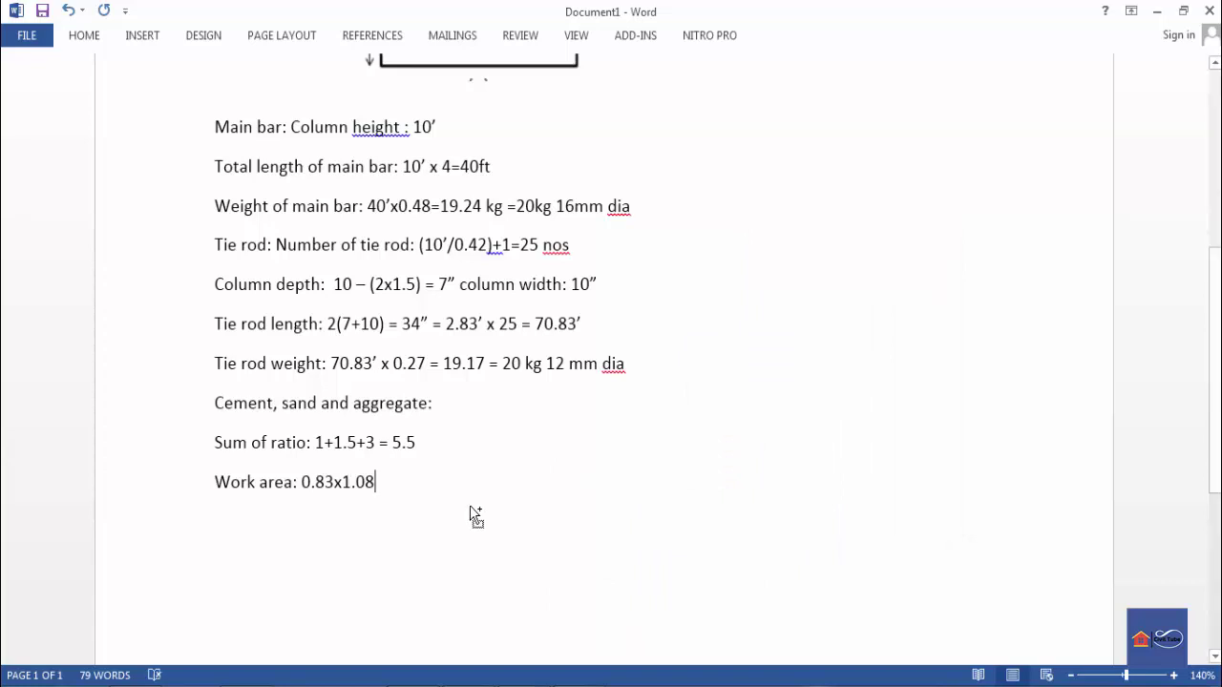
type("x10")
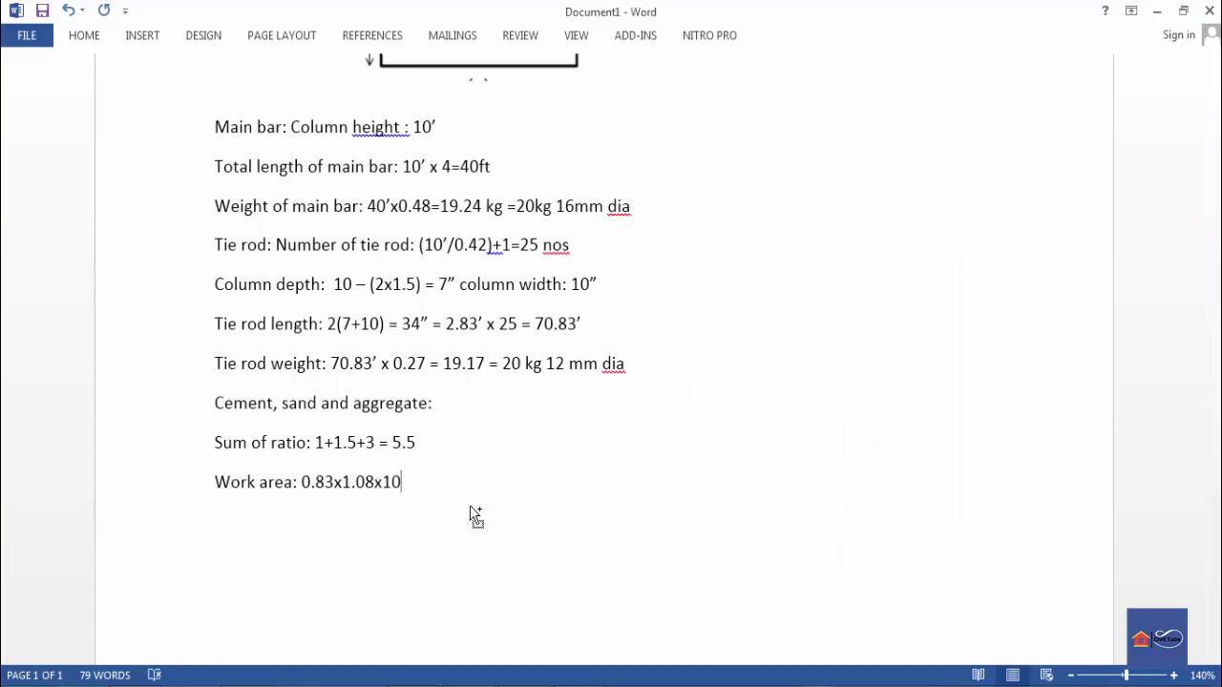
type("=")
- In Calculator, multiply 1.08 by 0.83 and by 10 for the column's work area
left_click(783, 470)
left_click(852, 500)
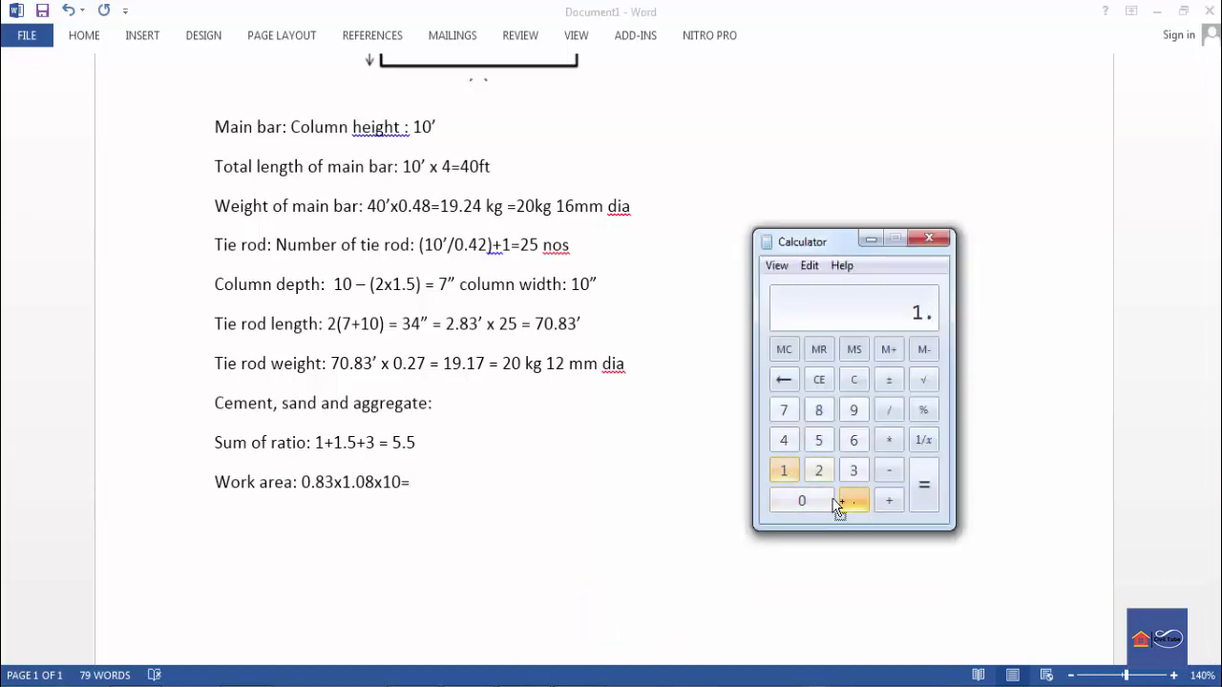
left_click(812, 500)
left_click(818, 409)
left_click(889, 440)
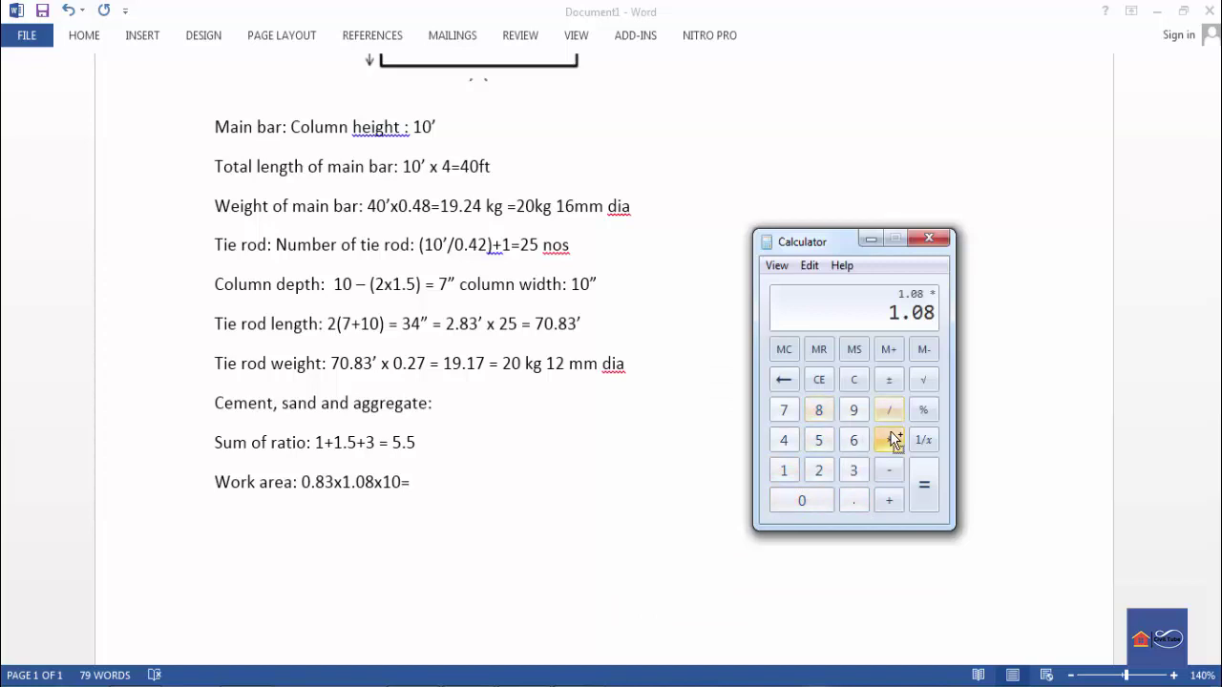
left_click(818, 498)
left_click(852, 497)
left_click(818, 409)
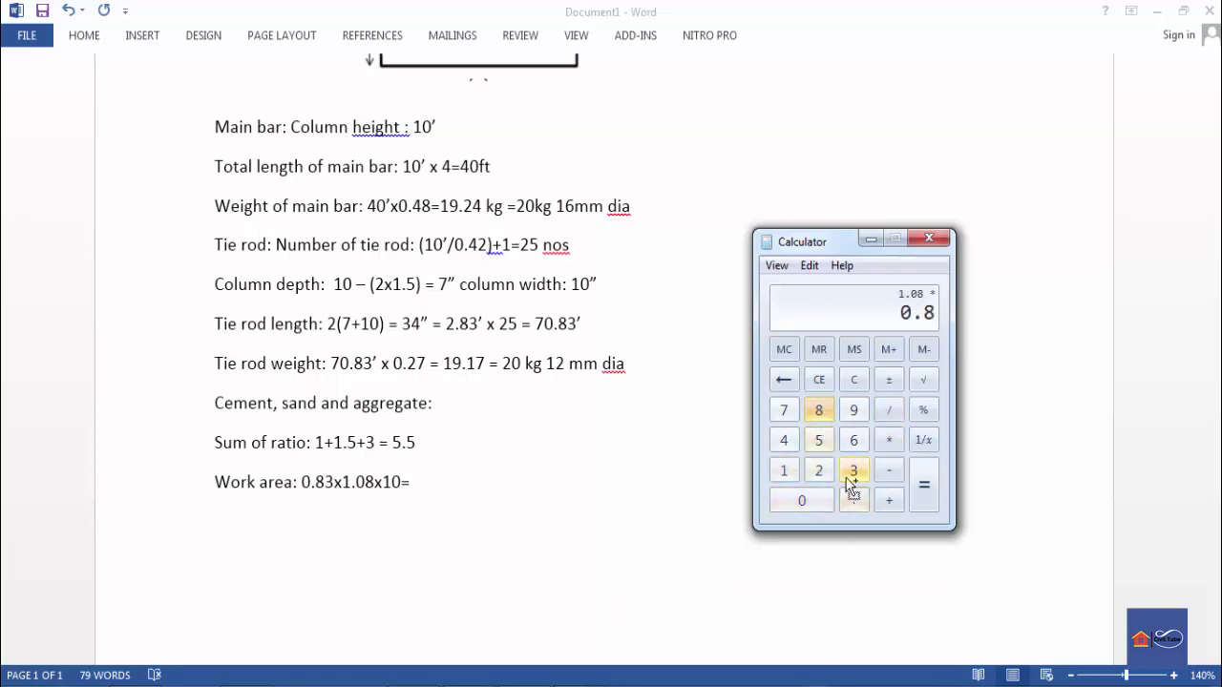
left_click(851, 474)
left_click(889, 440)
left_click(784, 472)
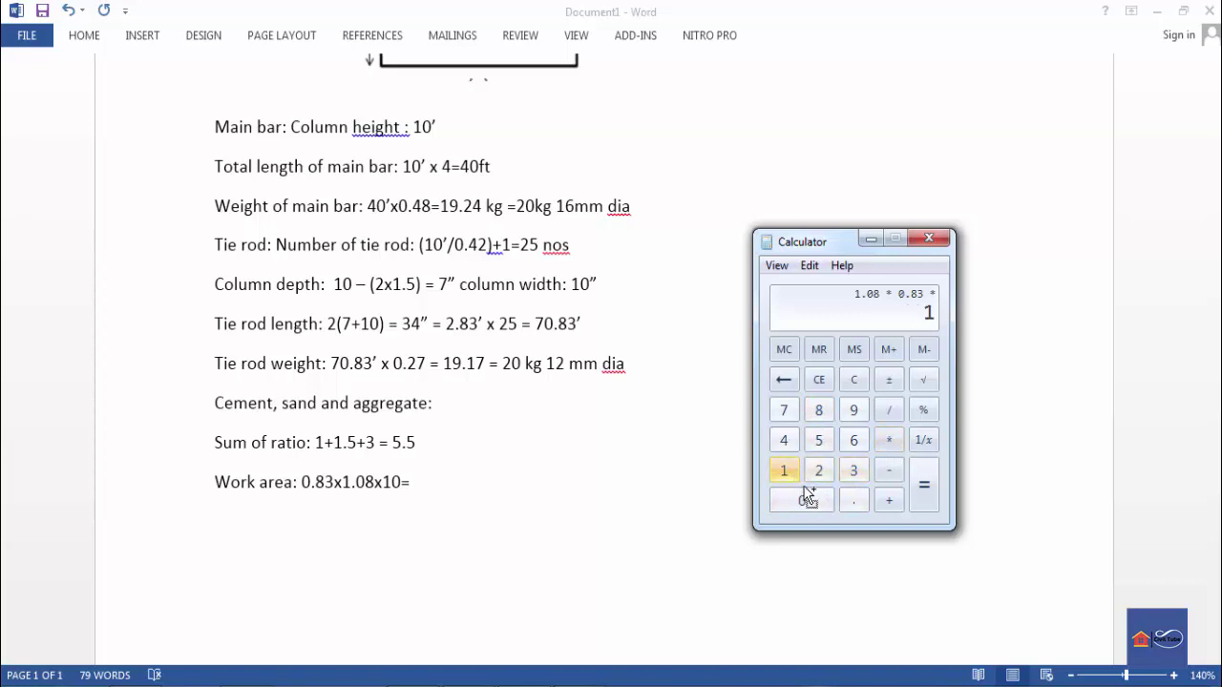
left_click(802, 500)
left_click(923, 485)
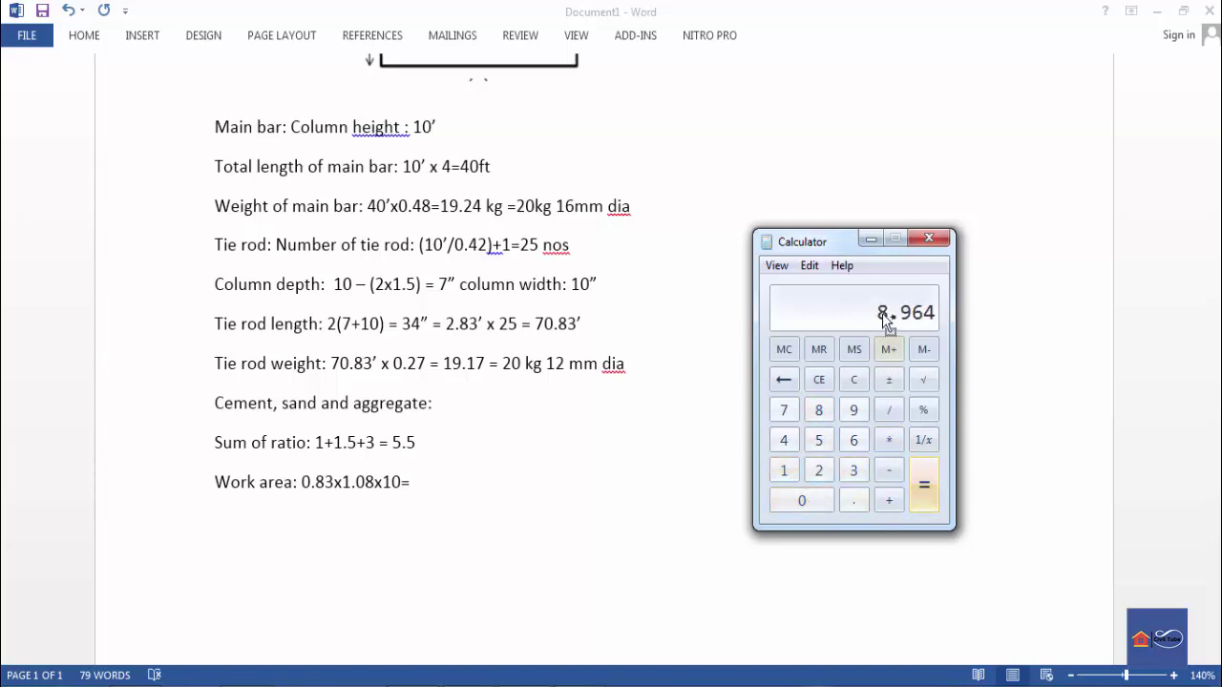
- Back in the Word document, complete the work area line with "8.964 cft"
left_click(436, 487)
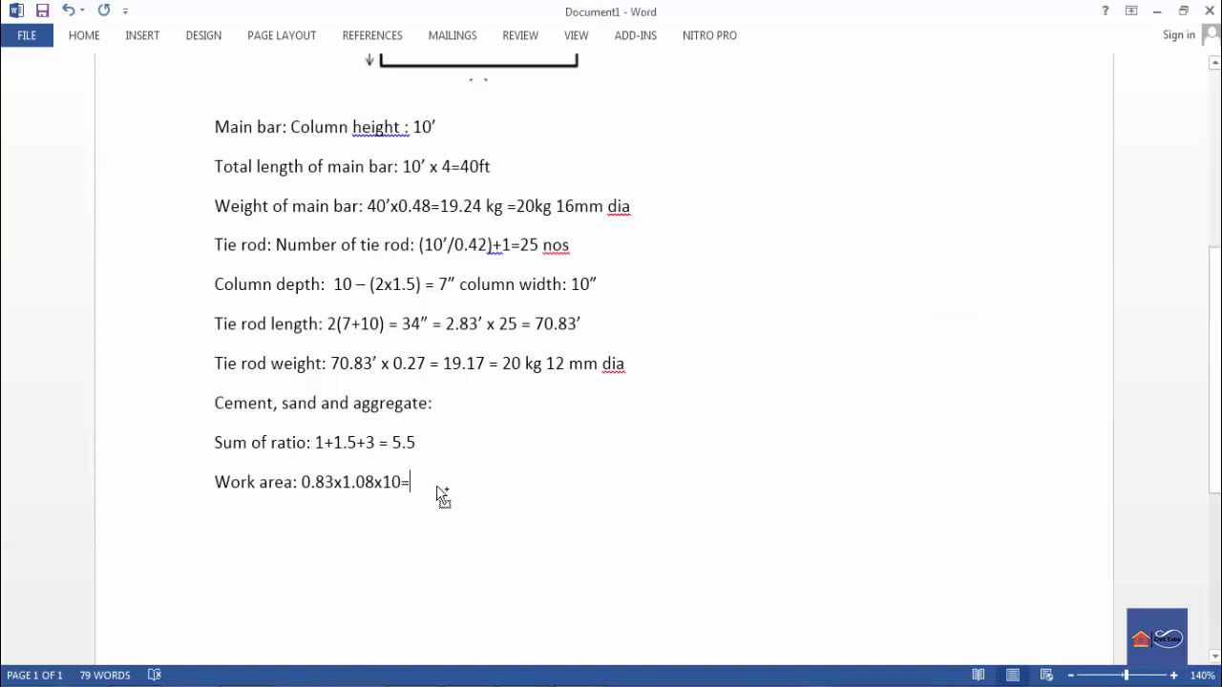
type("8.964")
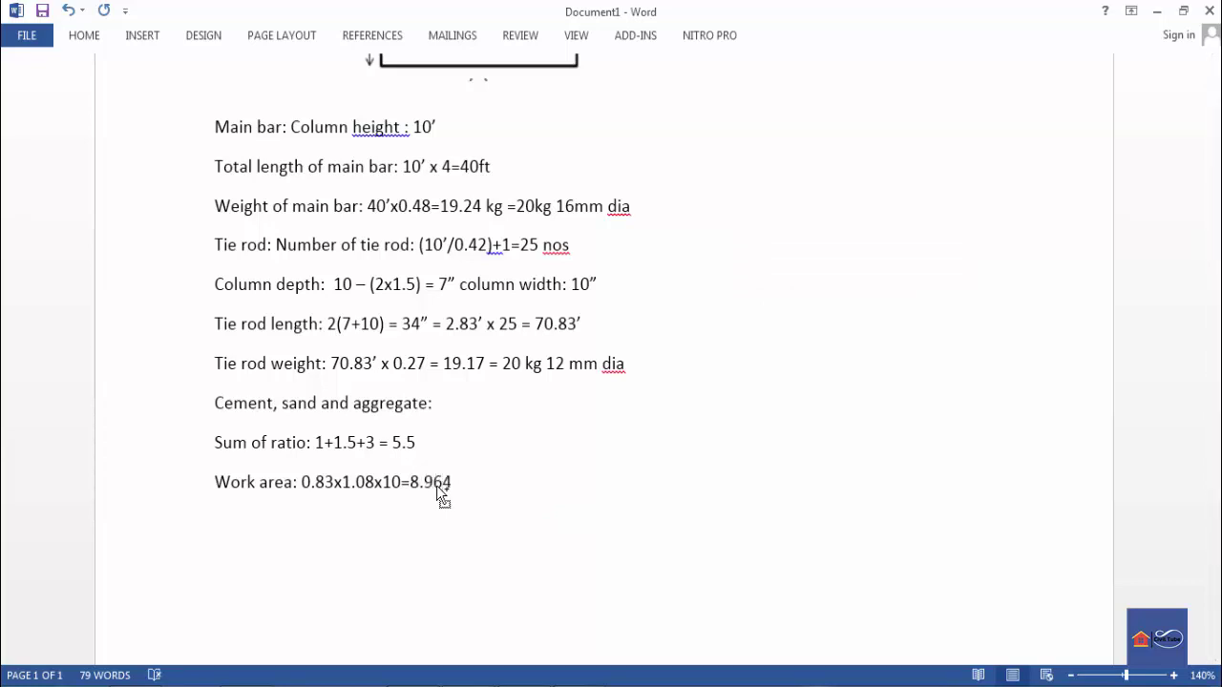
type(" cft")
- Add the line "Dry volume: 8.964x1.50=" below the work area
key("Return")
type("Dry volume: ")
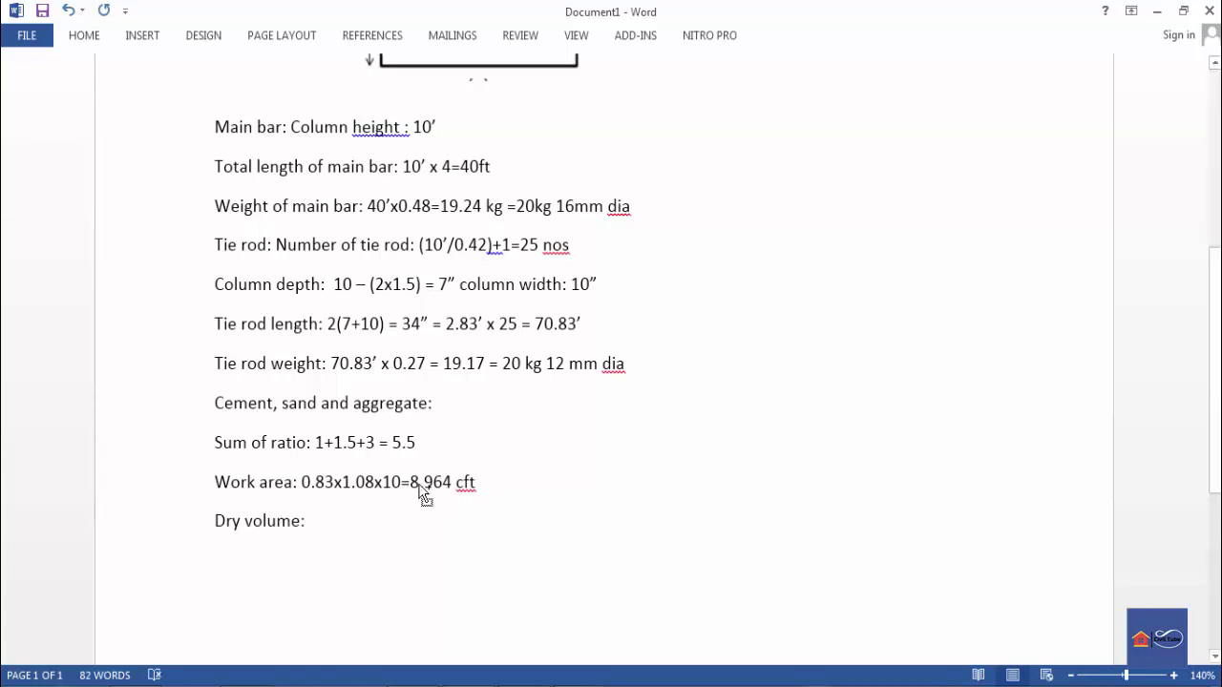
type("8")
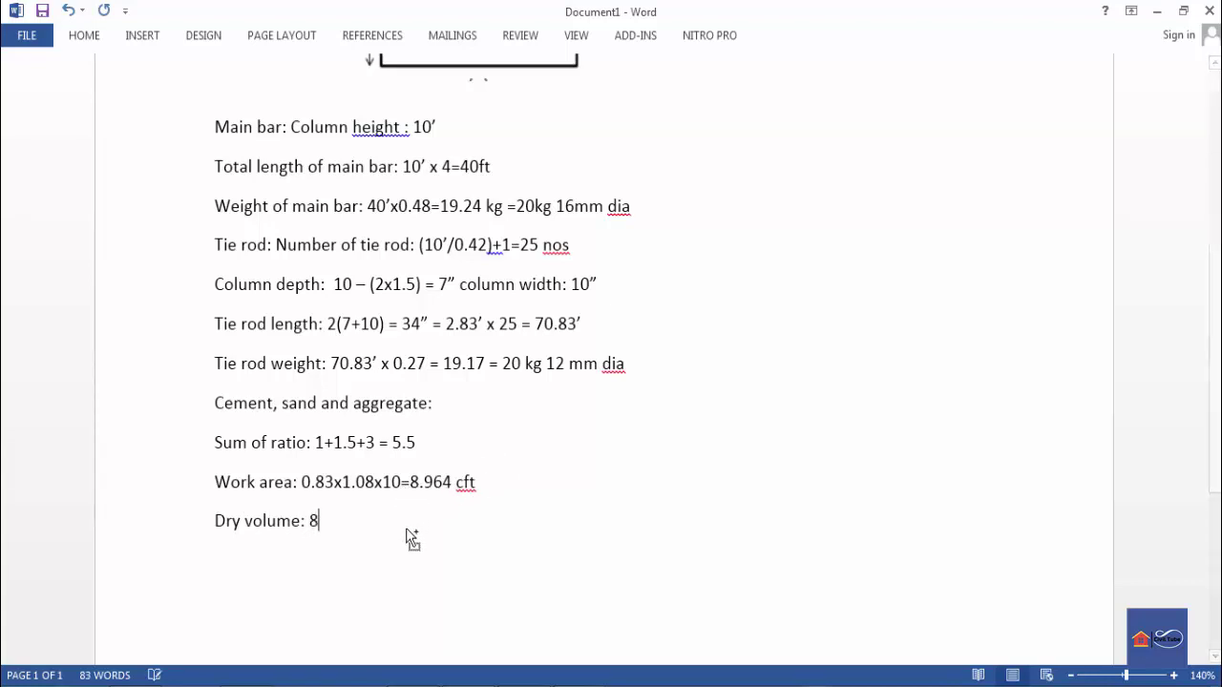
type(".96")
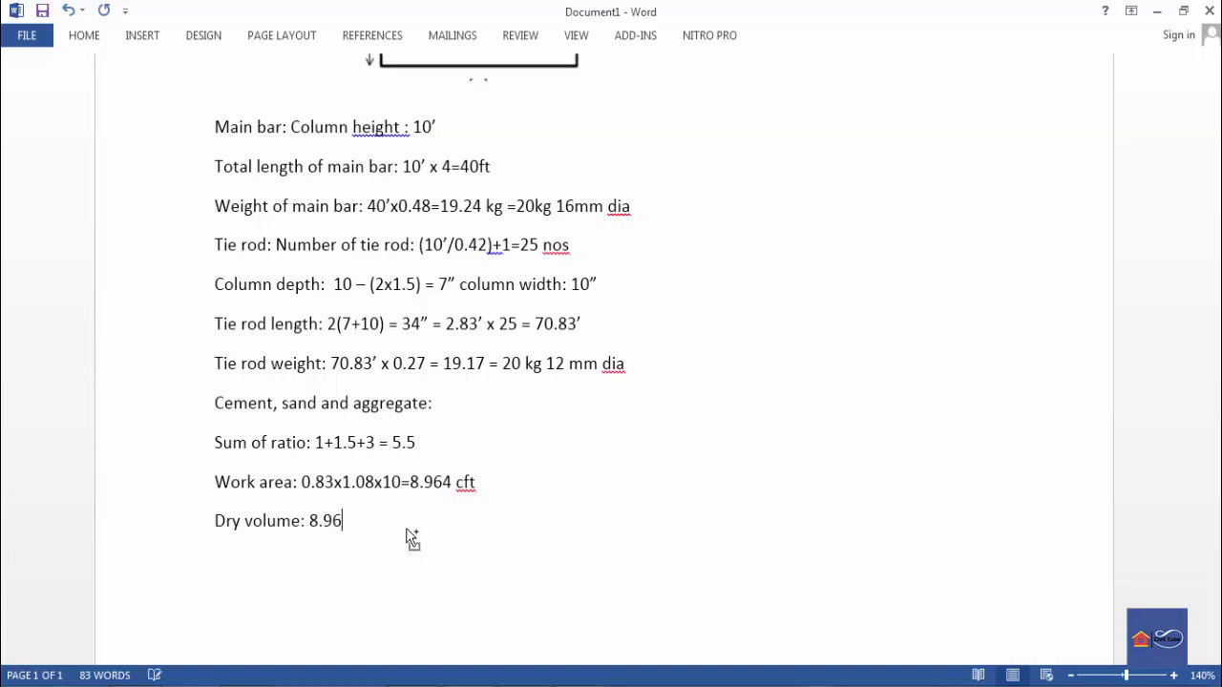
type("4x15")
key("BackSpace")
type(".50=")
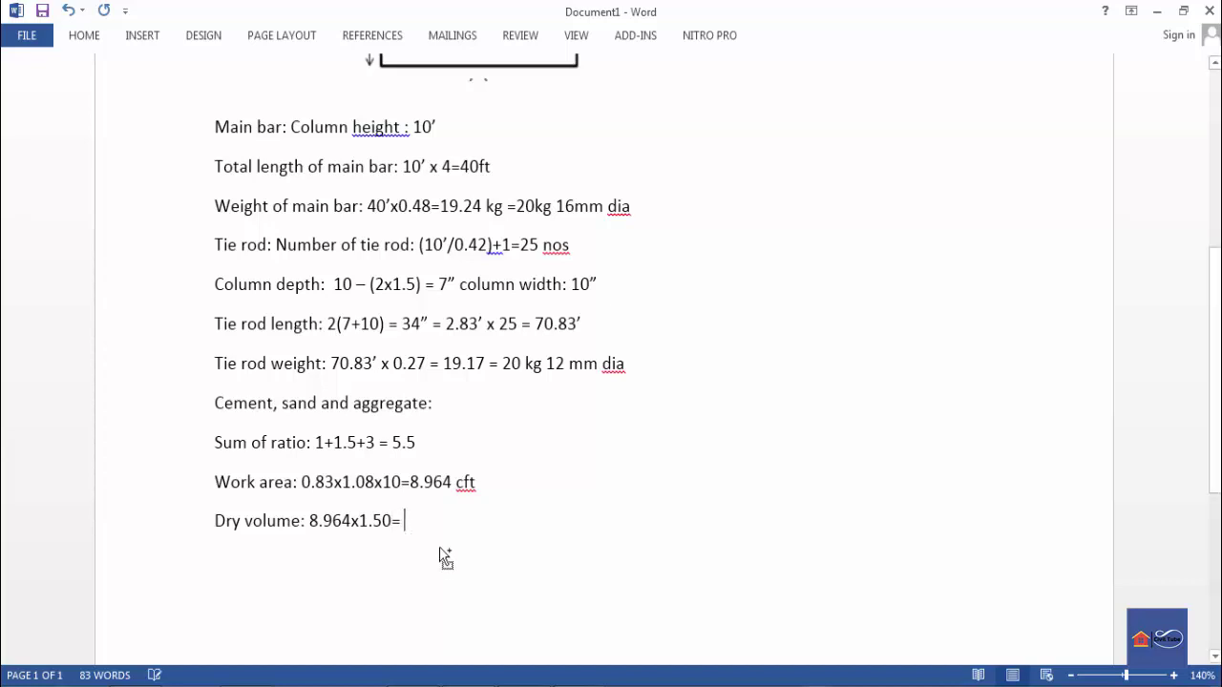
- Switch to Calculator and multiply the 8.964 work area result by 1.5
left_click(466, 678)
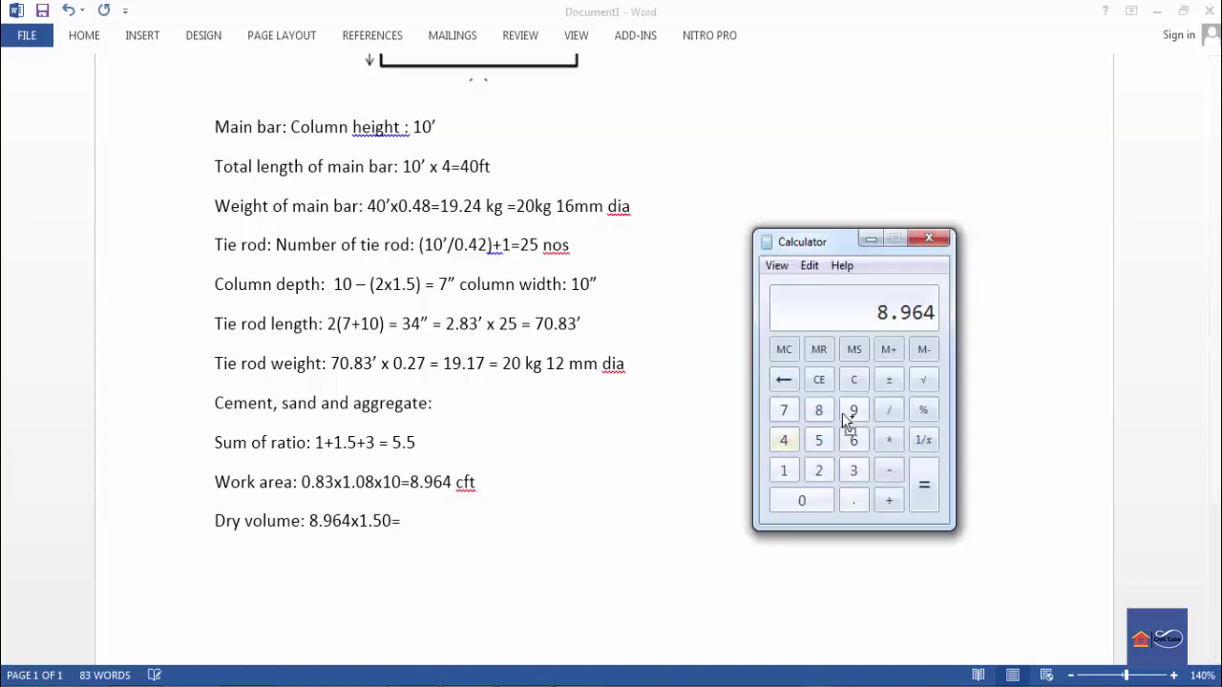
left_click(888, 440)
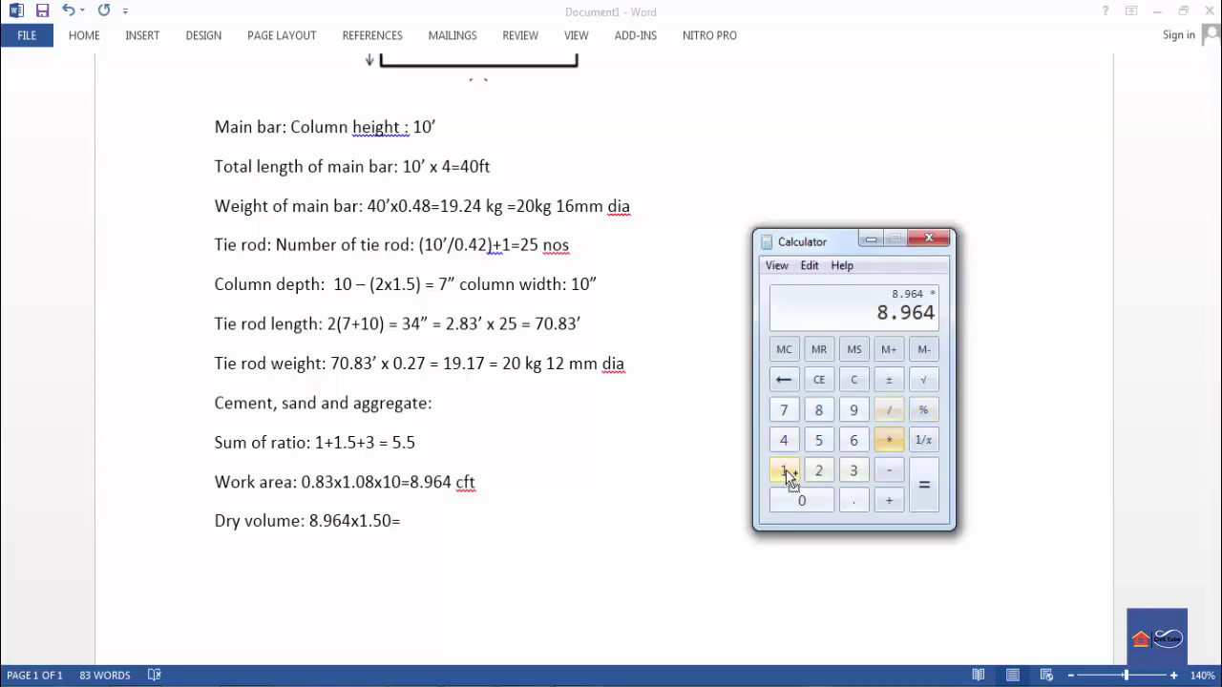
left_click(783, 470)
left_click(853, 500)
left_click(819, 441)
left_click(923, 487)
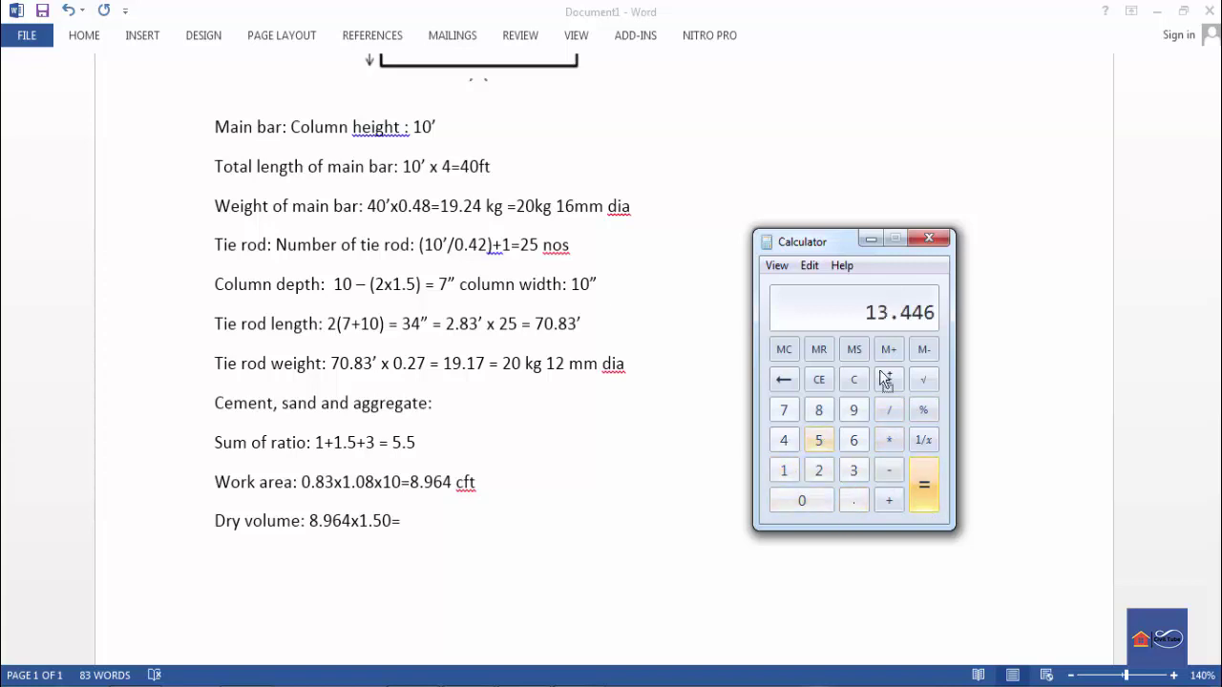
- Return to the Word document and complete the dry volume line with "13.446 cft"
left_click(467, 522)
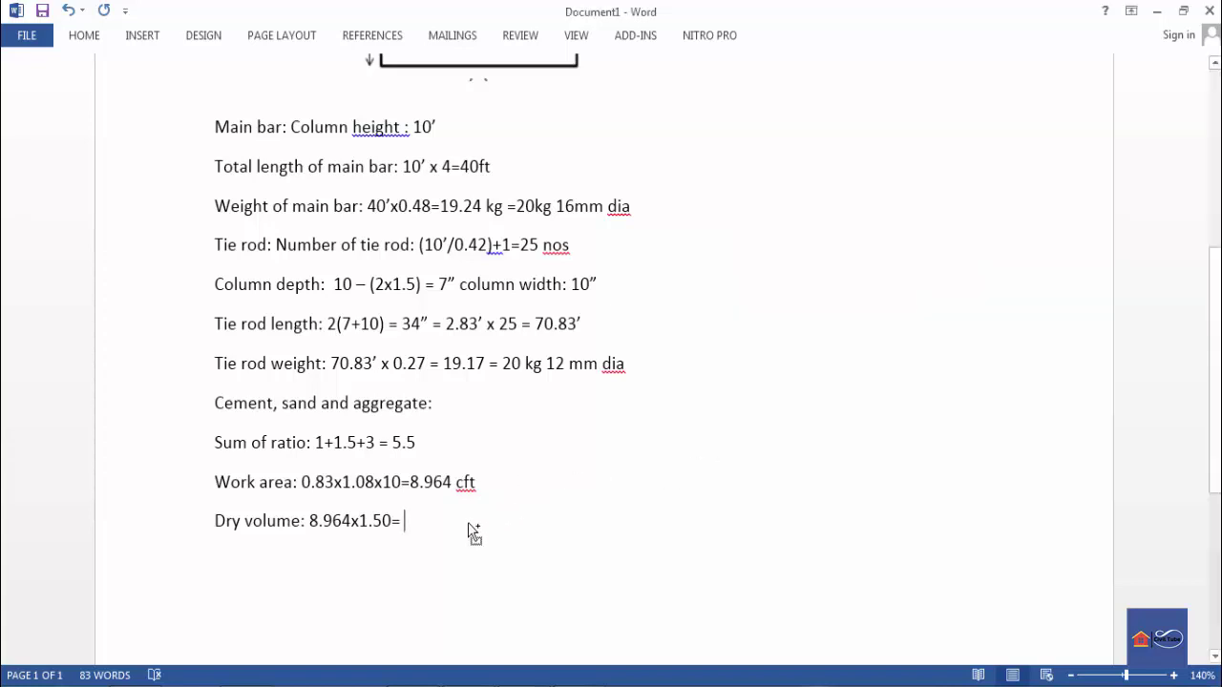
type("13.446")
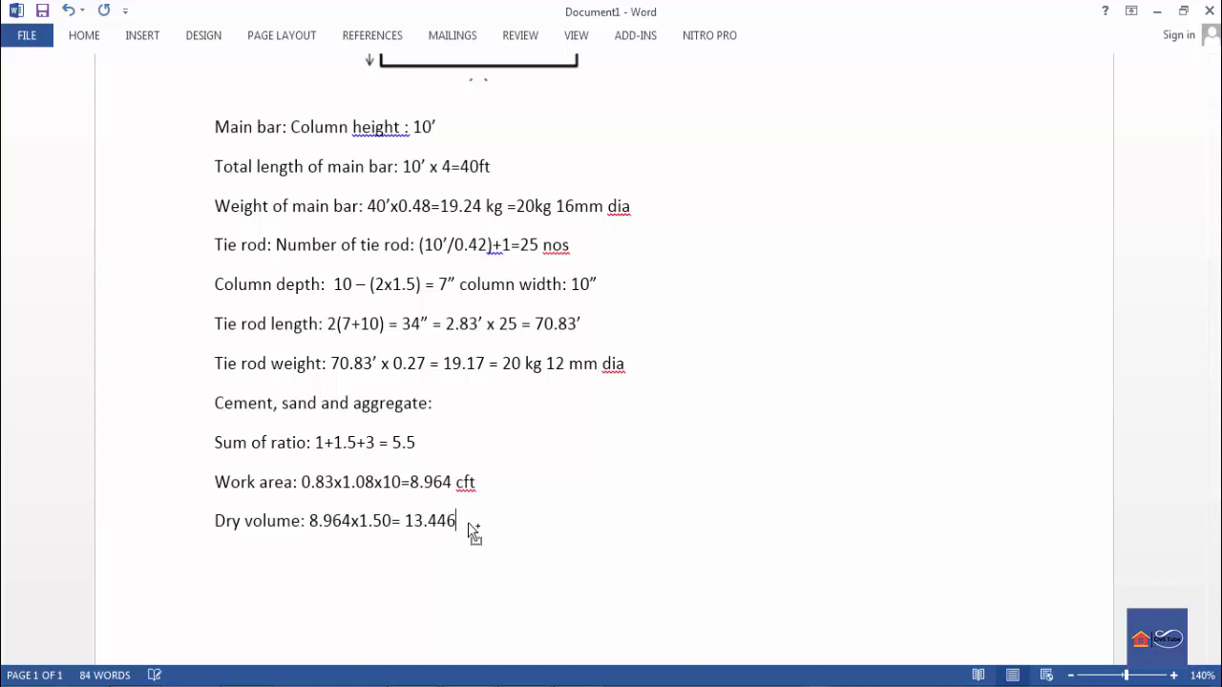
type(" cft")
- Start a new line labelled "Cement required:" below the dry volume
scroll(494, 478, "down", 2)
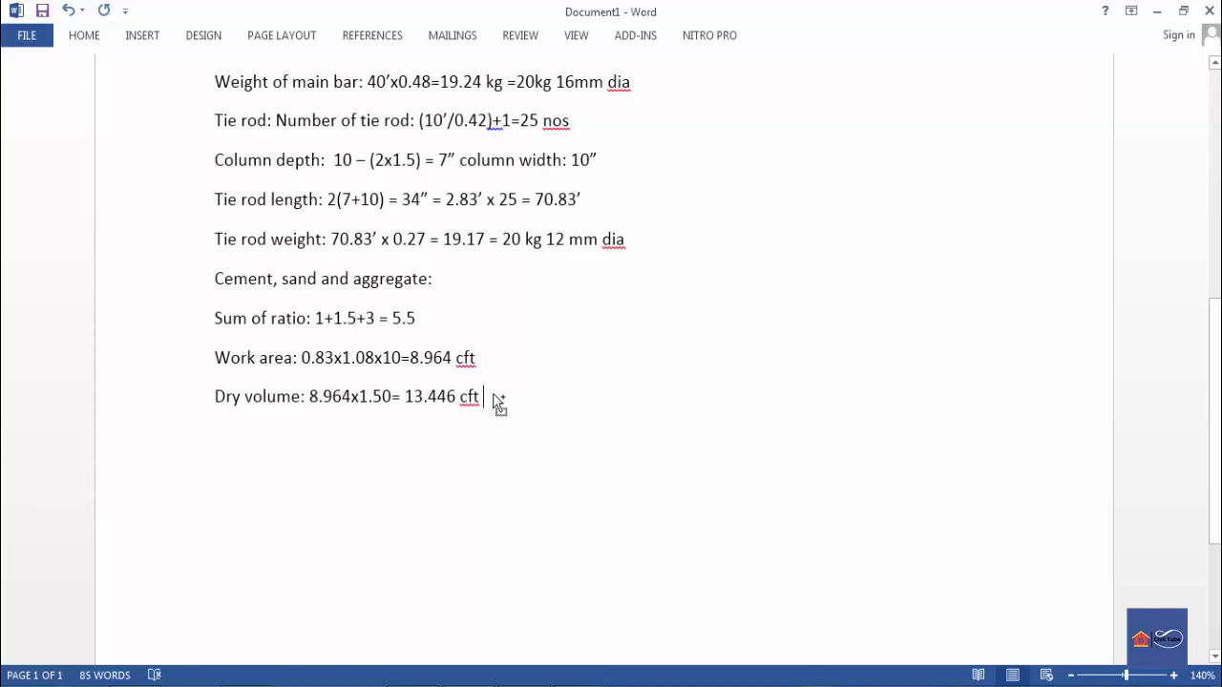
key("Return")
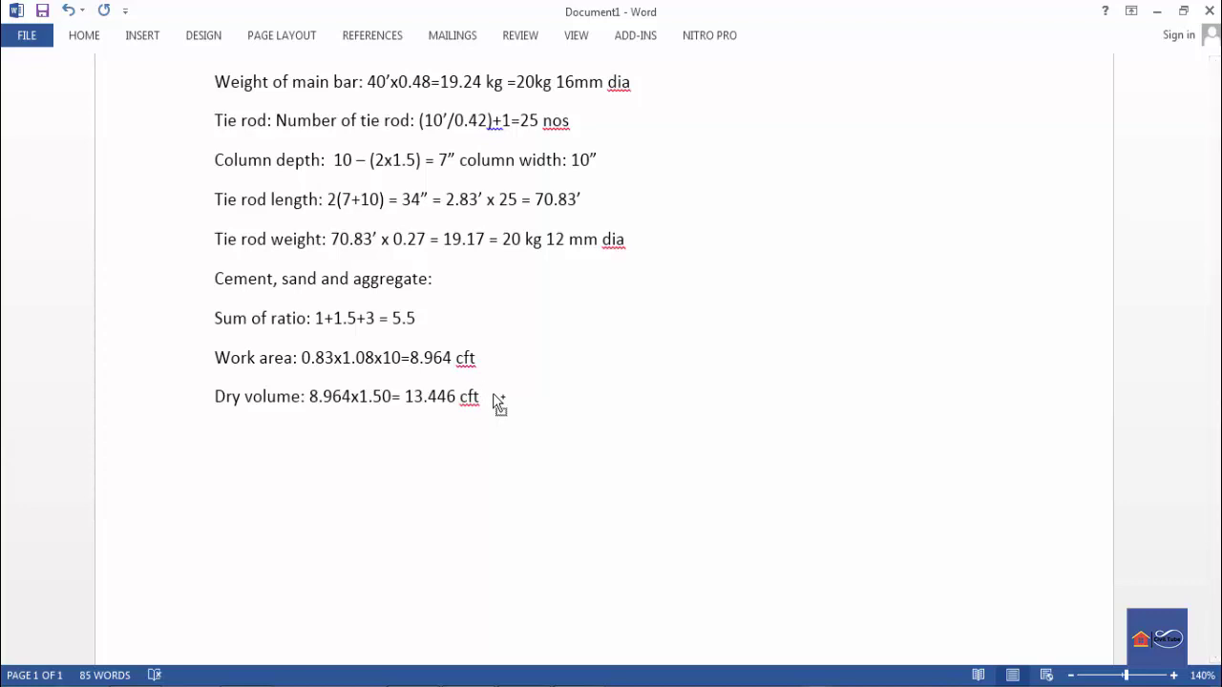
type("C")
key("BackSpace")
type("Cement required:")
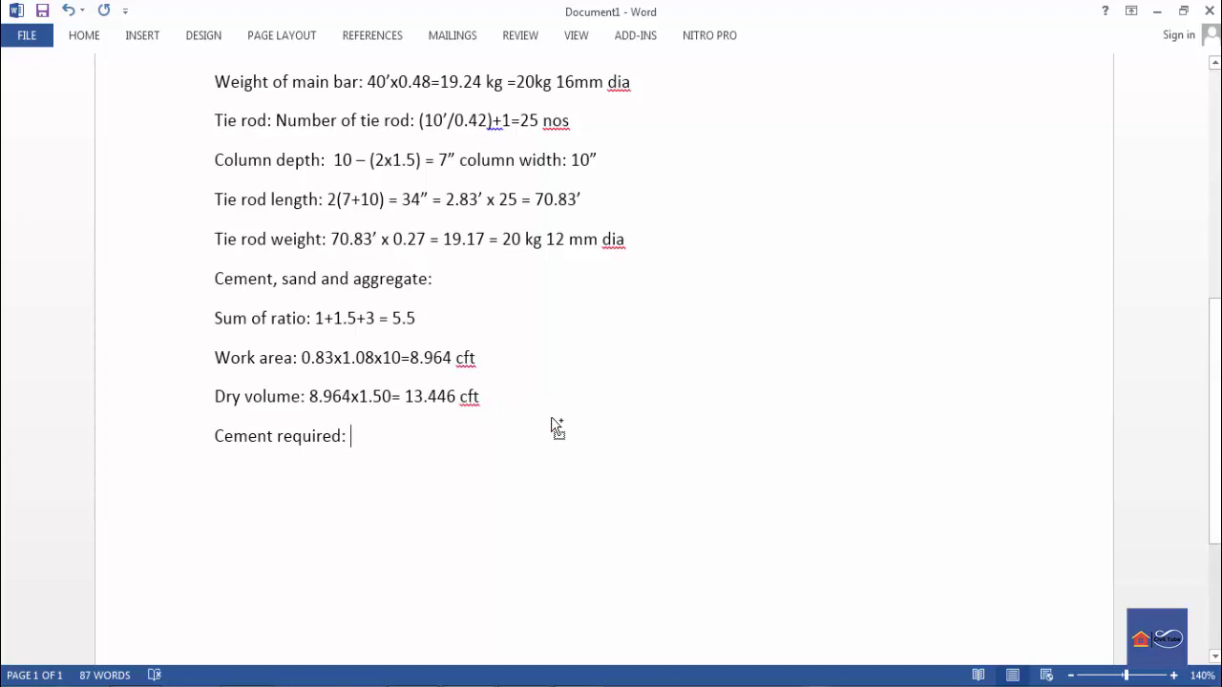
- Review the ratio and dry volume values, and enter "13.44x(1/5.5)=" after the cement required label
scroll(461, 480, "up", 1)
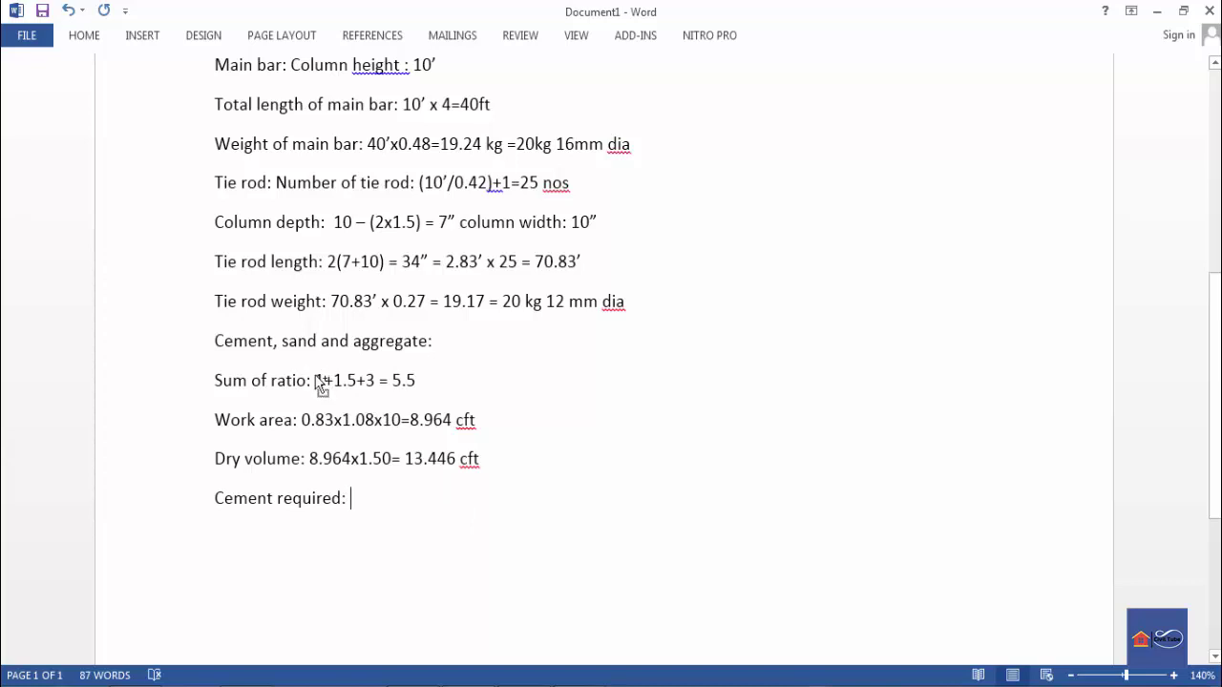
mouse_move(392, 361)
left_mouse_down()
mouse_move(412, 406)
mouse_move(424, 403)
mouse_move(411, 456)
mouse_move(466, 496)
mouse_move(488, 484)
left_mouse_up()
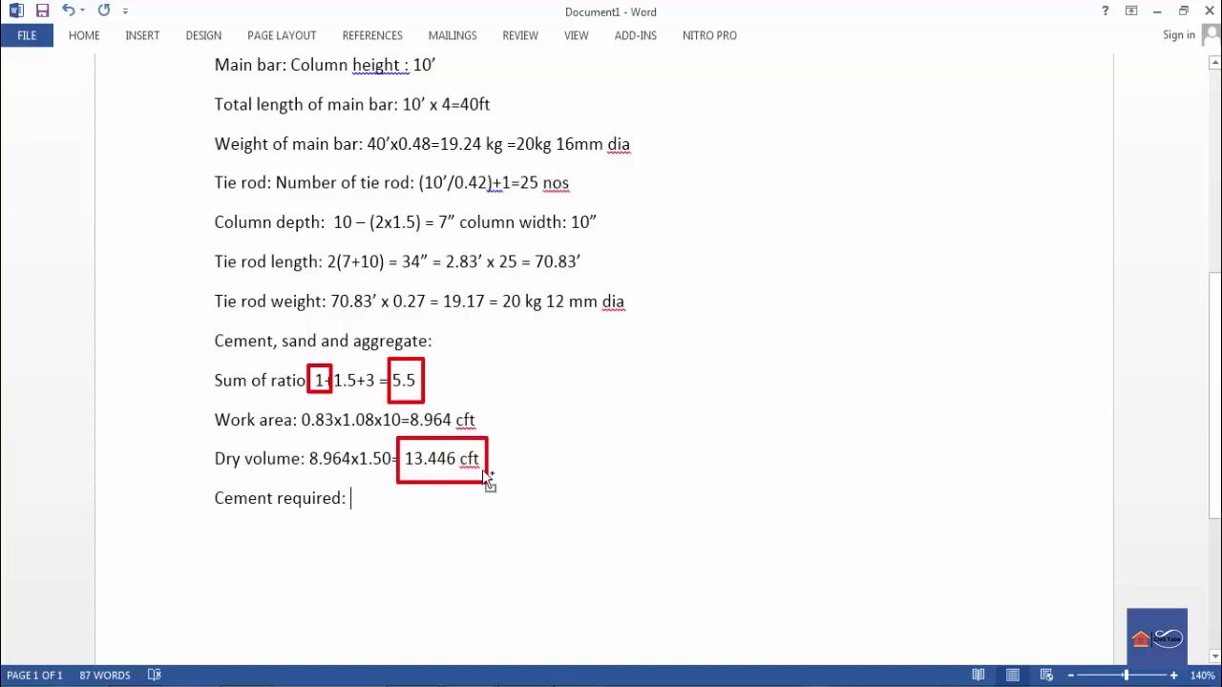
key("Escape")
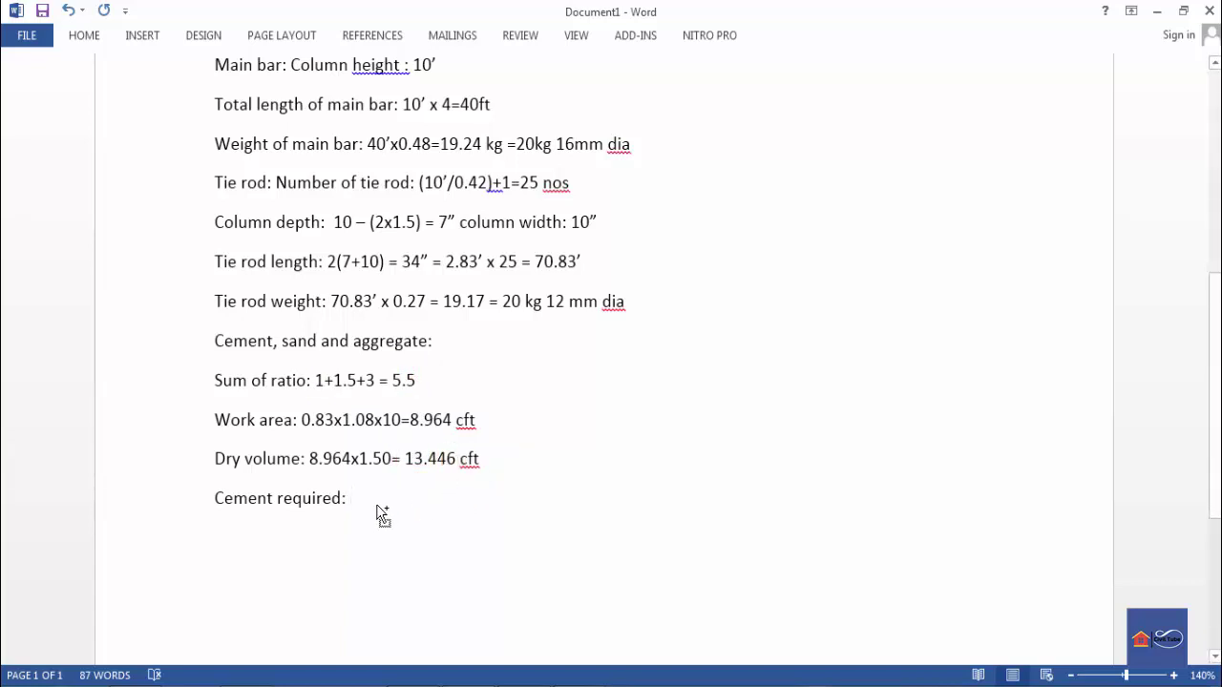
type("13.44x(")
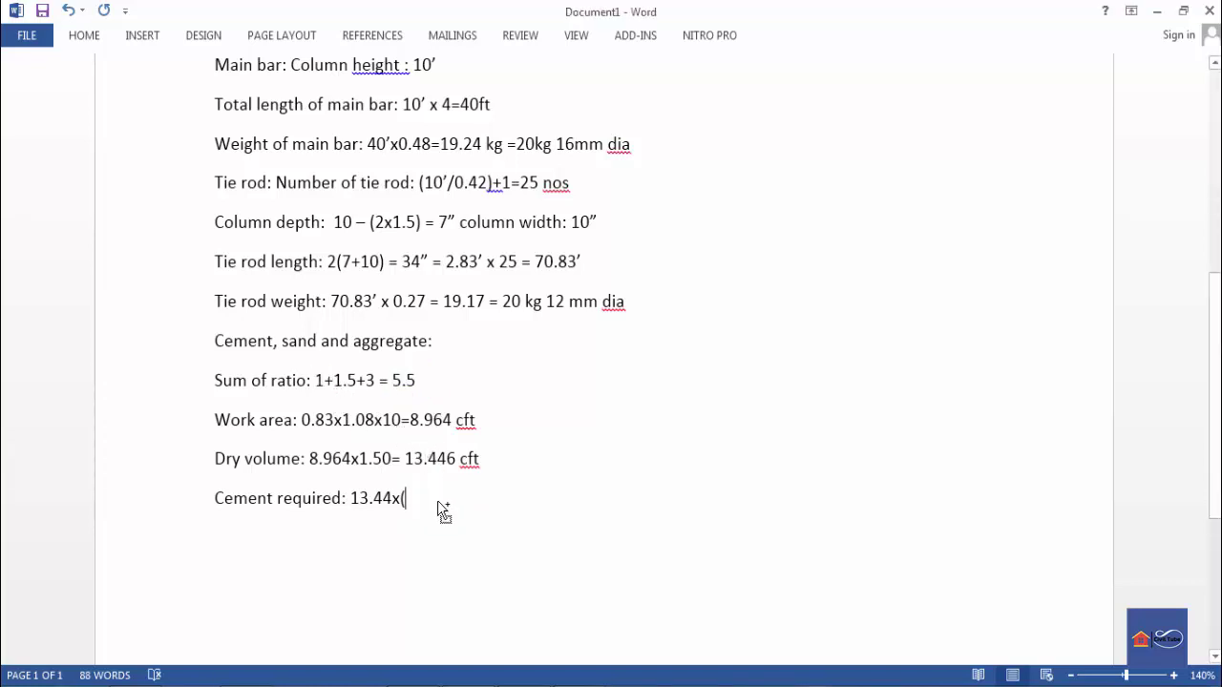
type("1")
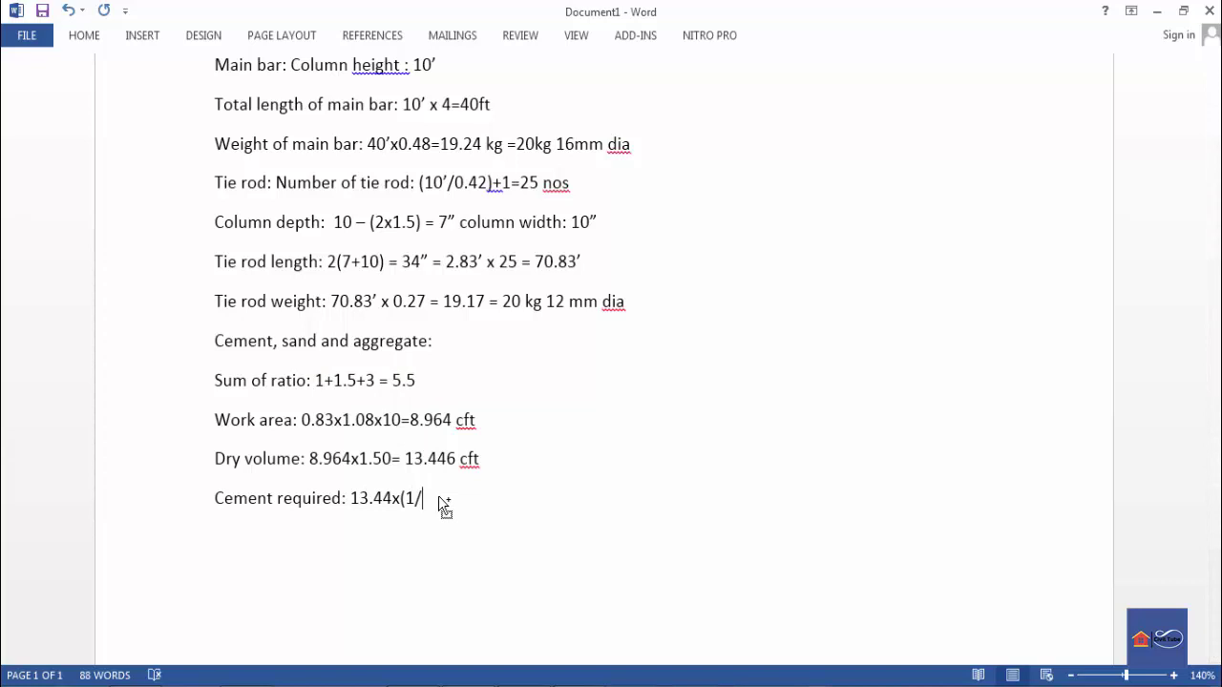
type("/5")
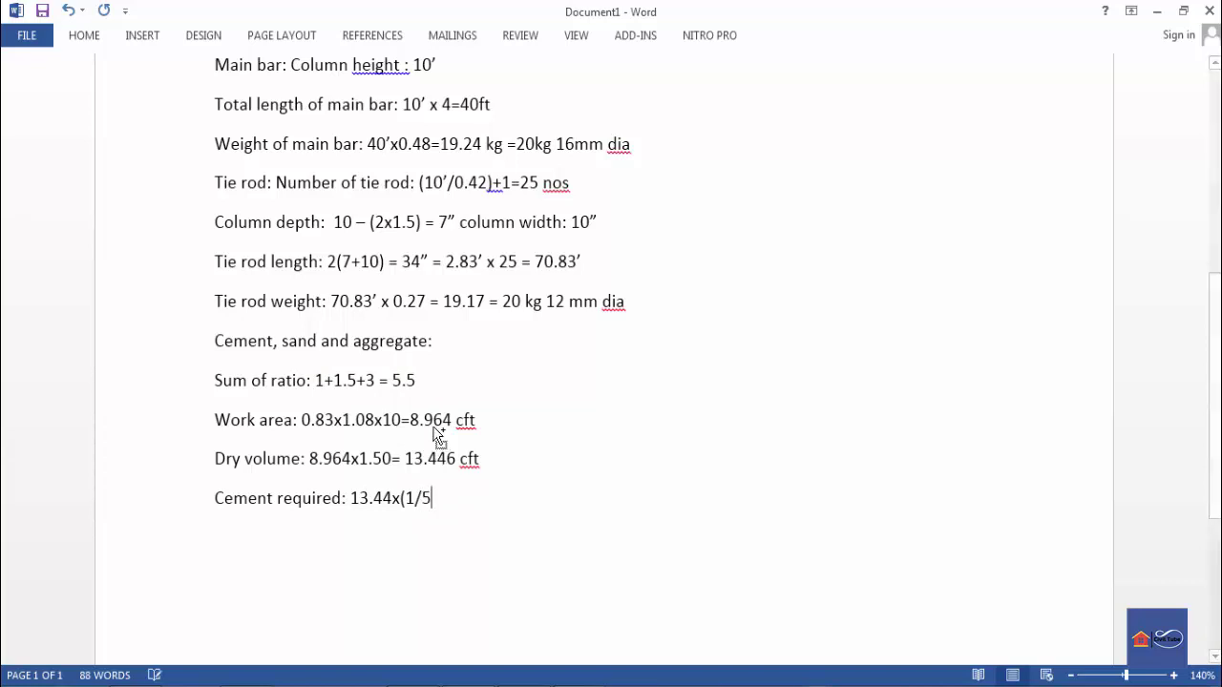
type(".5)")
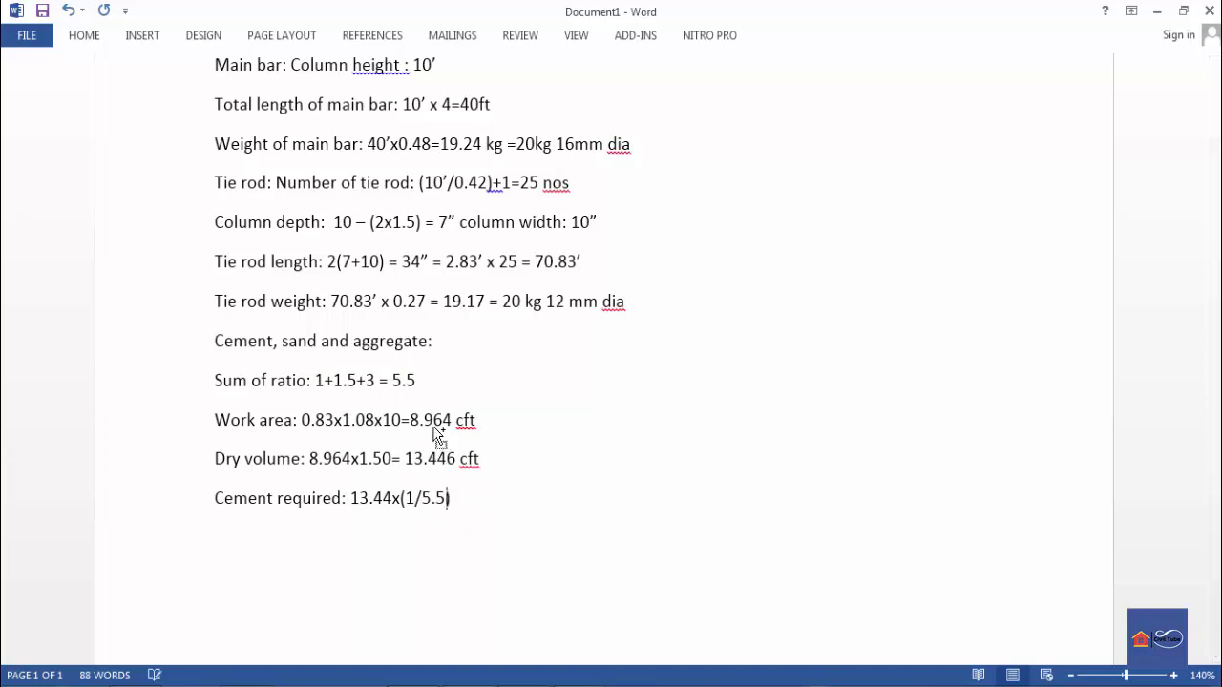
type("=")
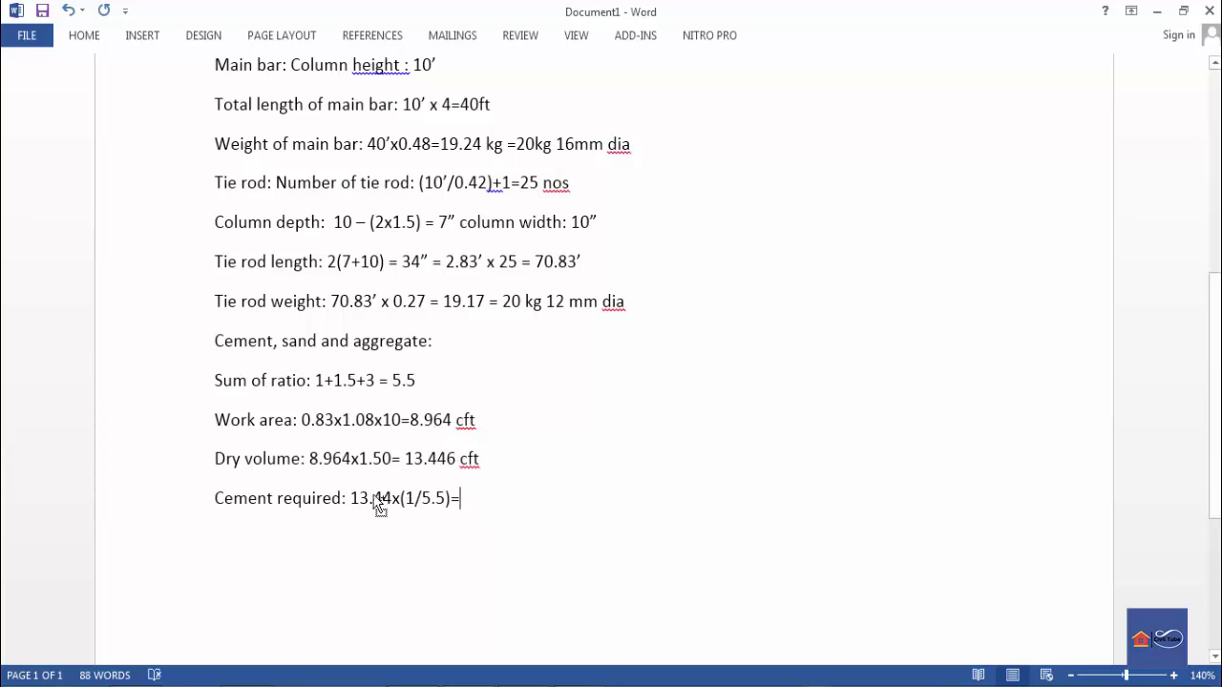
- In Calculator, divide 1 by 5.5 and multiply the result by 13.44
key("alt+Tab")
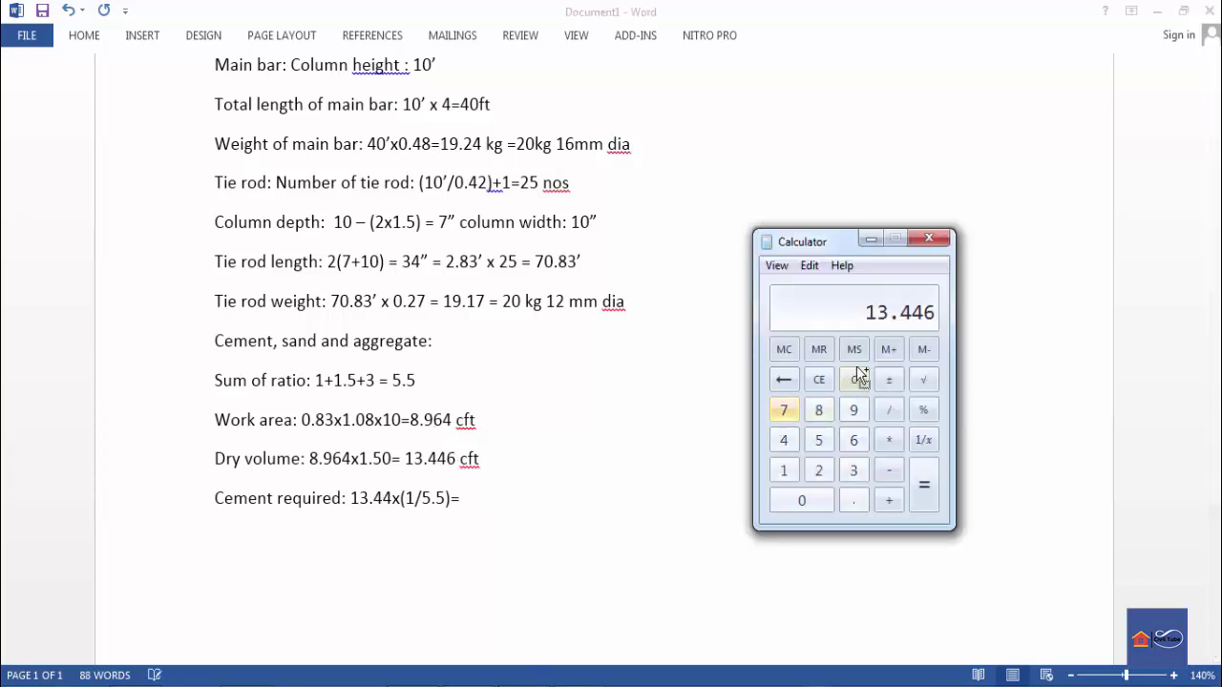
left_click(794, 471)
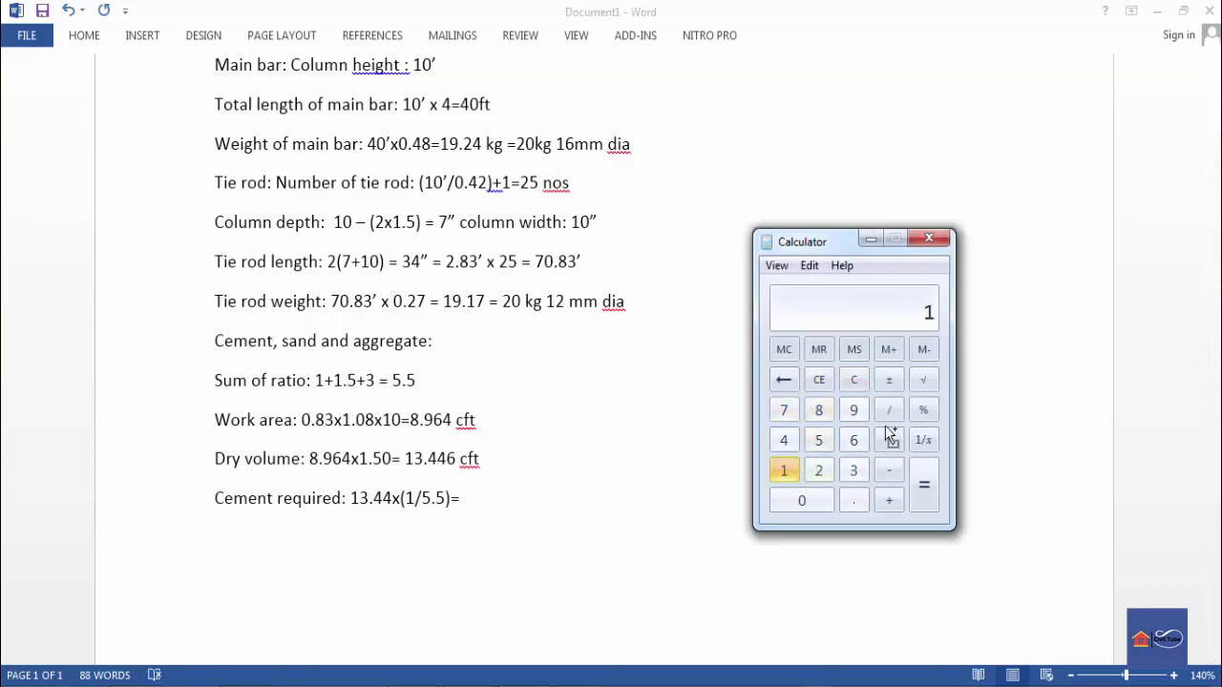
left_click(889, 412)
left_click(818, 440)
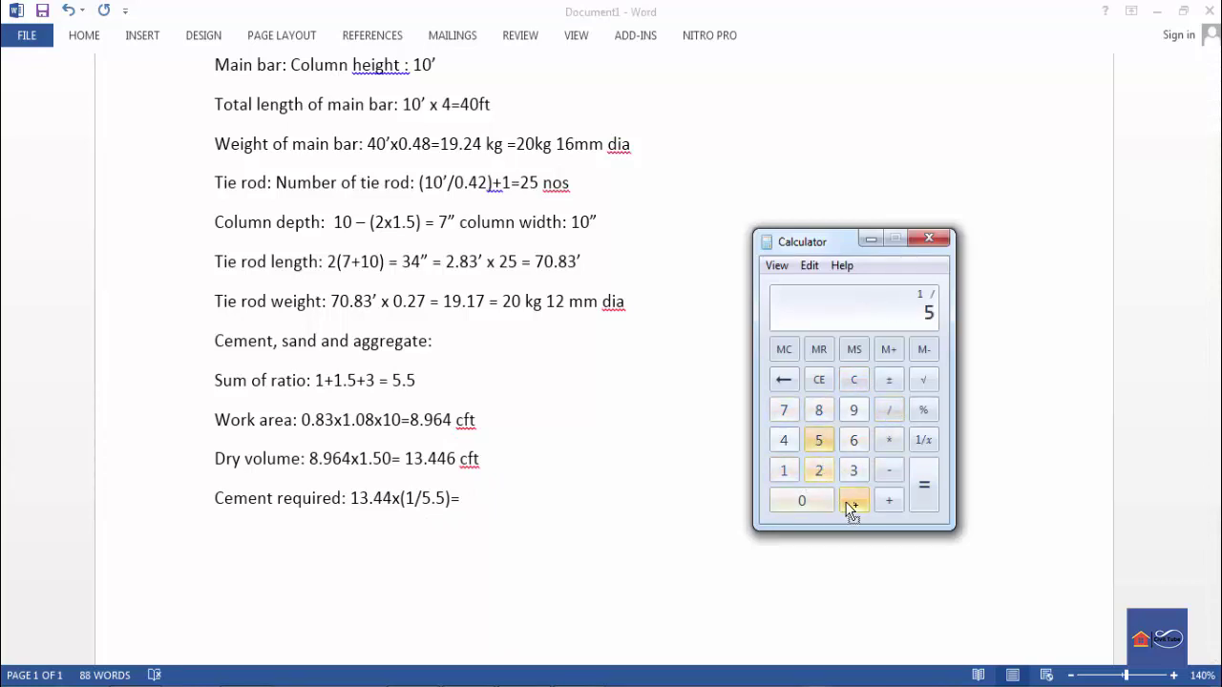
left_click(853, 501)
left_click(818, 440)
left_click(931, 487)
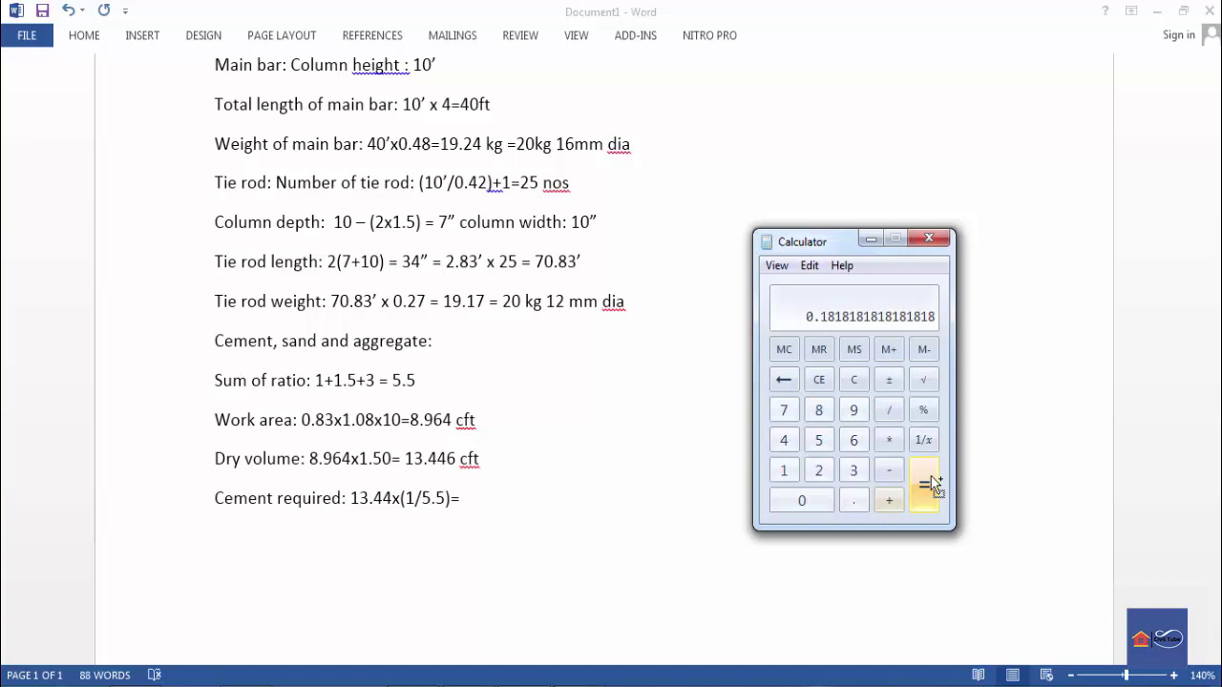
left_click(888, 440)
left_click(782, 471)
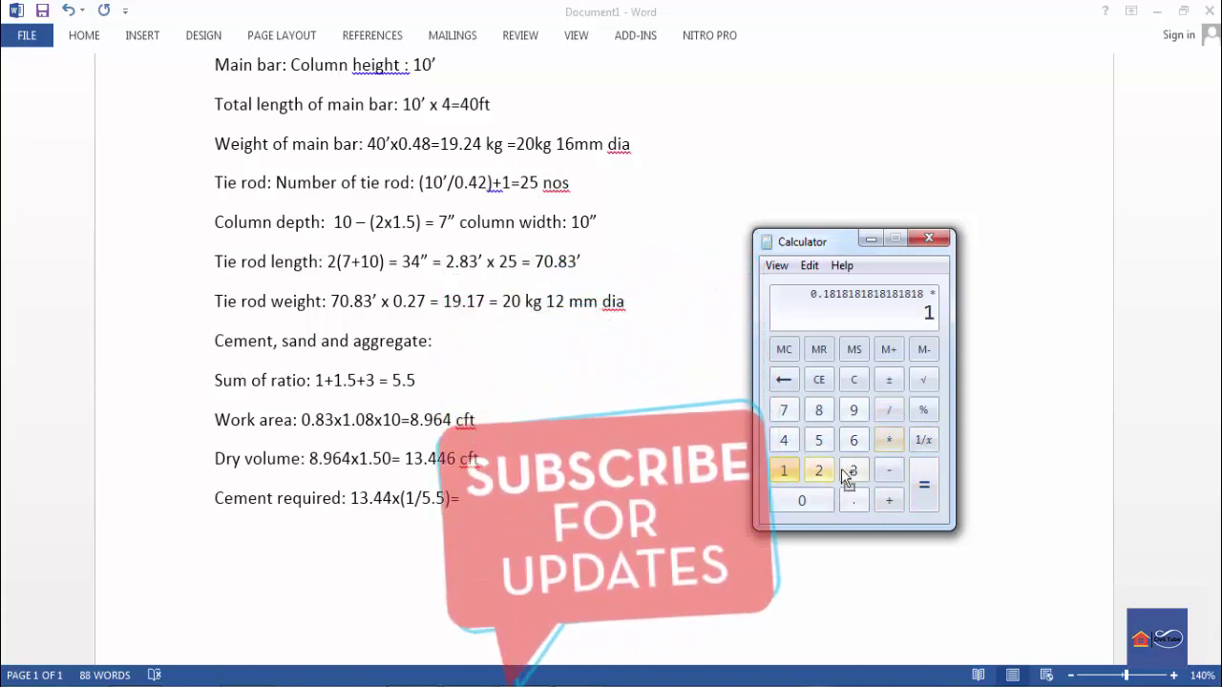
left_click(853, 471)
left_click(853, 501)
left_click(783, 440)
left_click(784, 440)
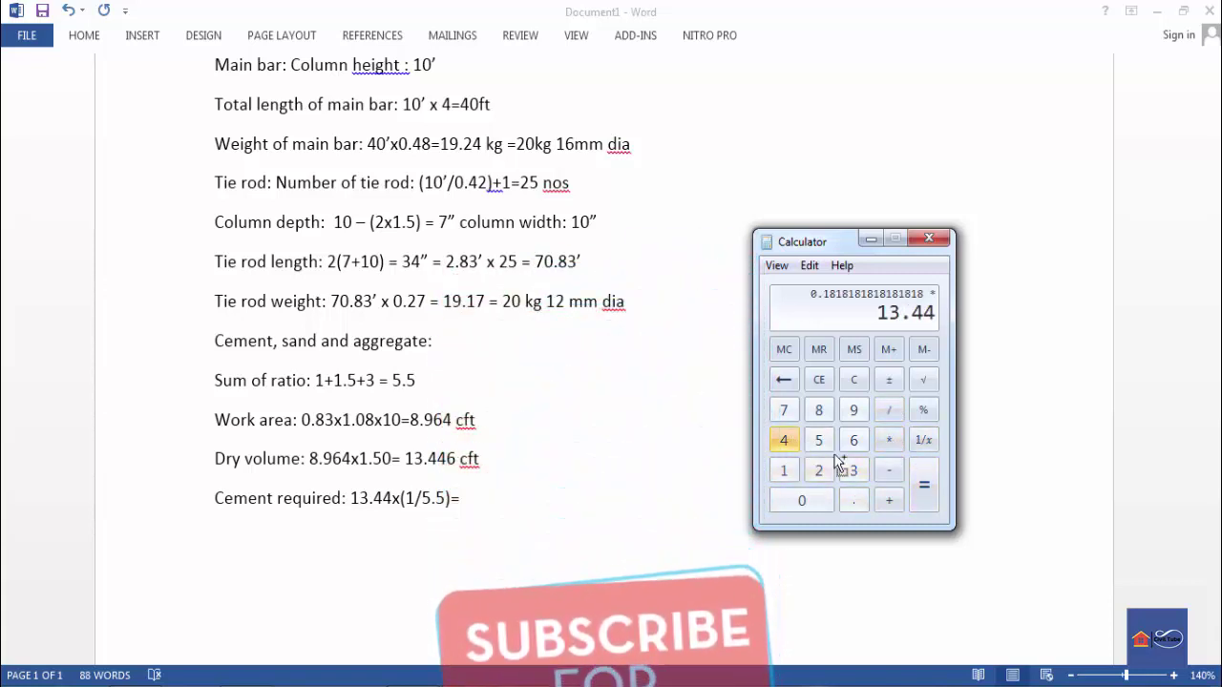
left_click(924, 491)
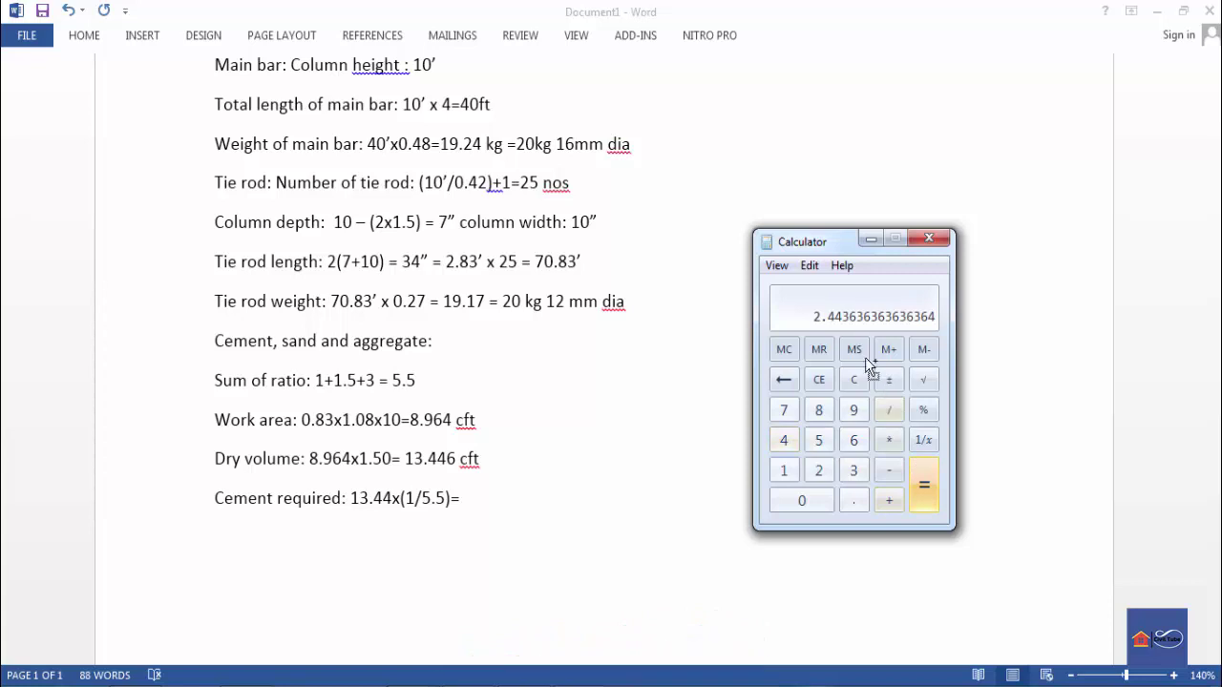
- Return to the Word document and continue the cement required line with "2.44 cft / 1.25 ="
left_click(871, 238)
type("2.4")
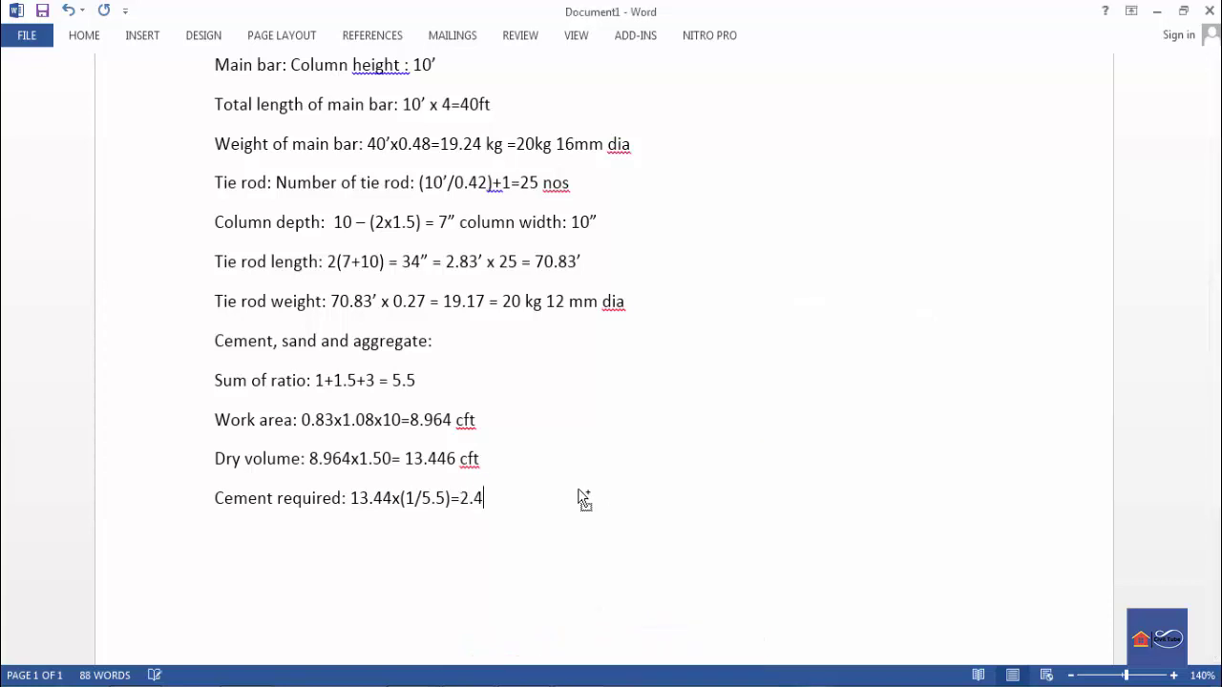
type("4 cft / 1.25")
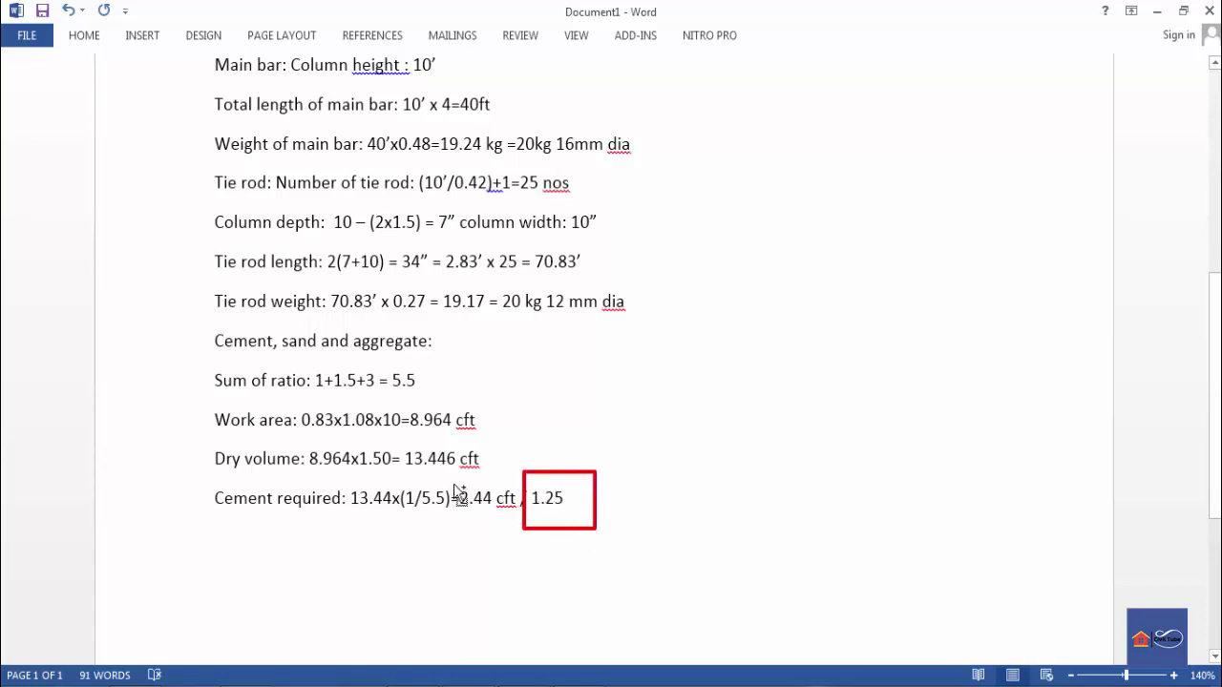
left_click_drag(482, 504, 517, 533)
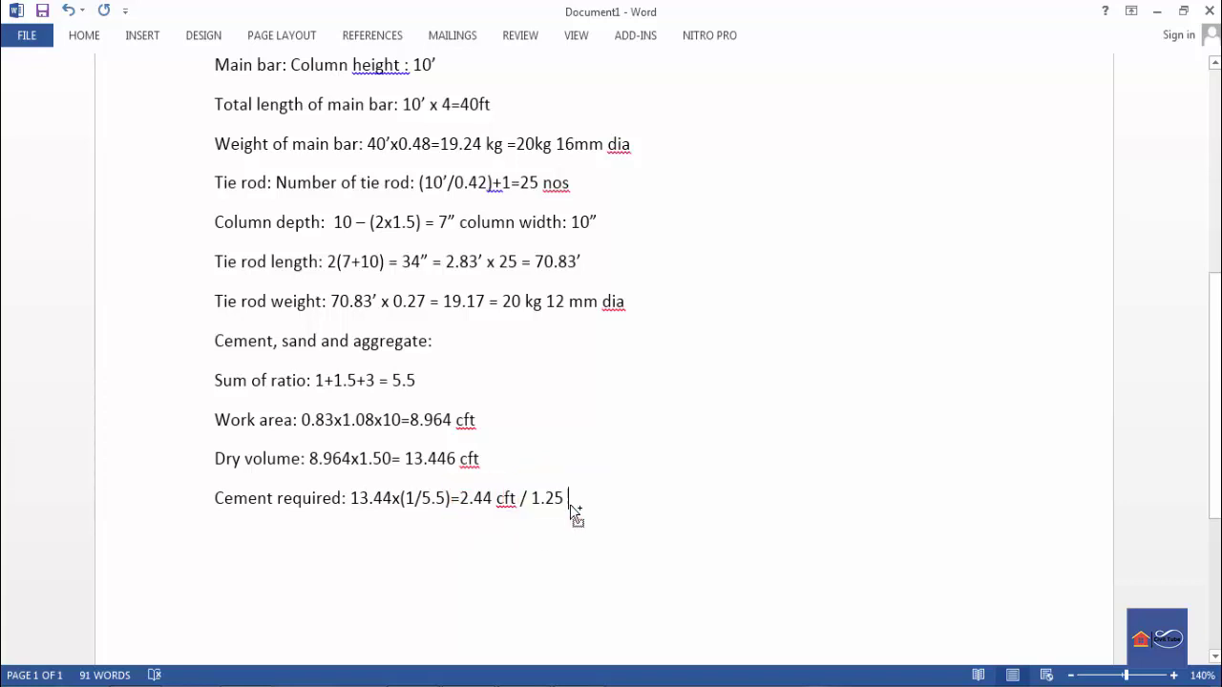
type("=")
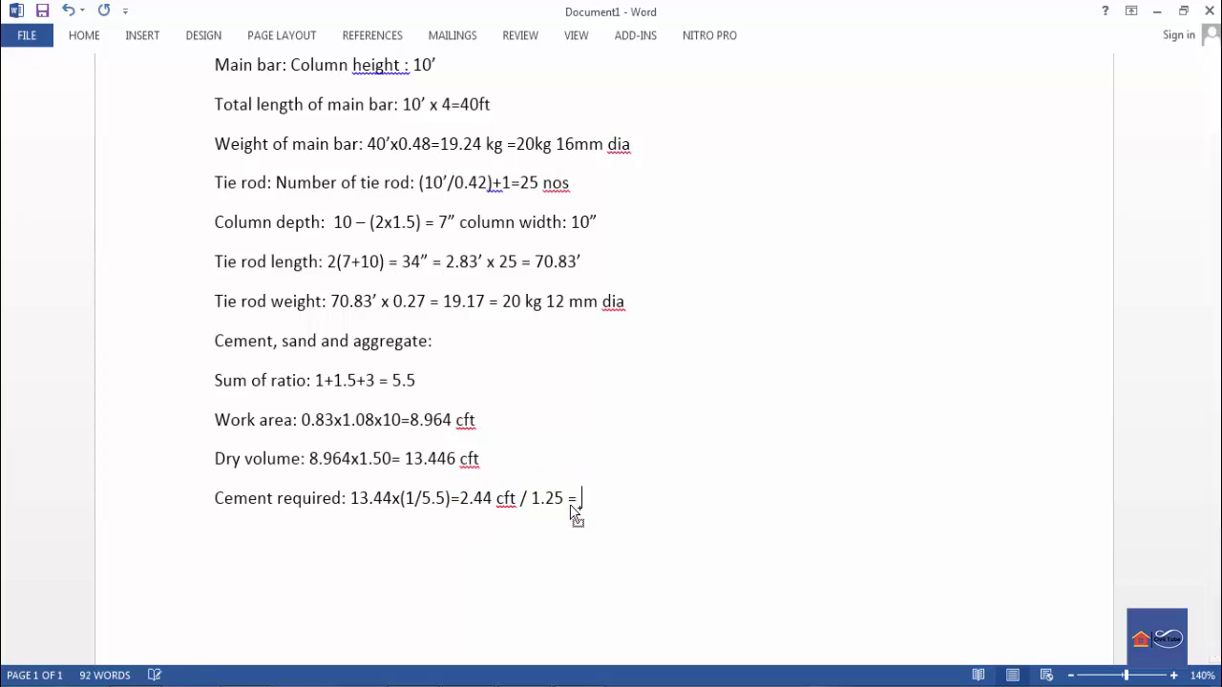
- In Calculator, divide the cement volume result by 1.25
key("XF86Calculator")
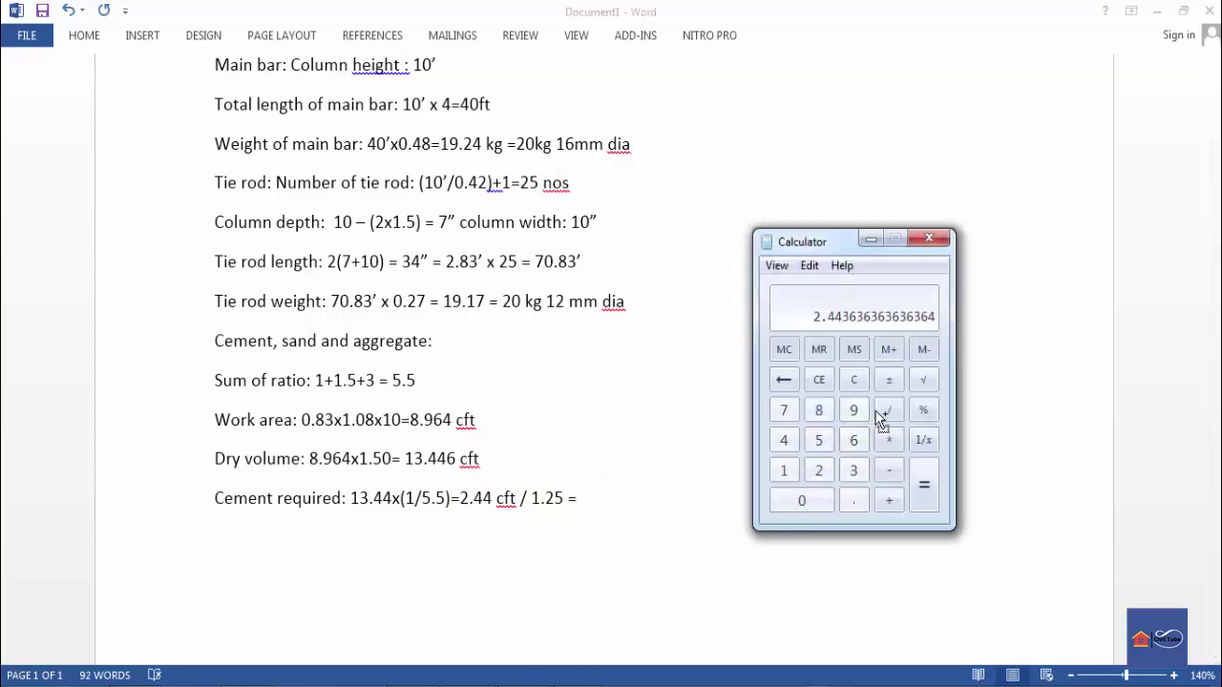
left_click(888, 410)
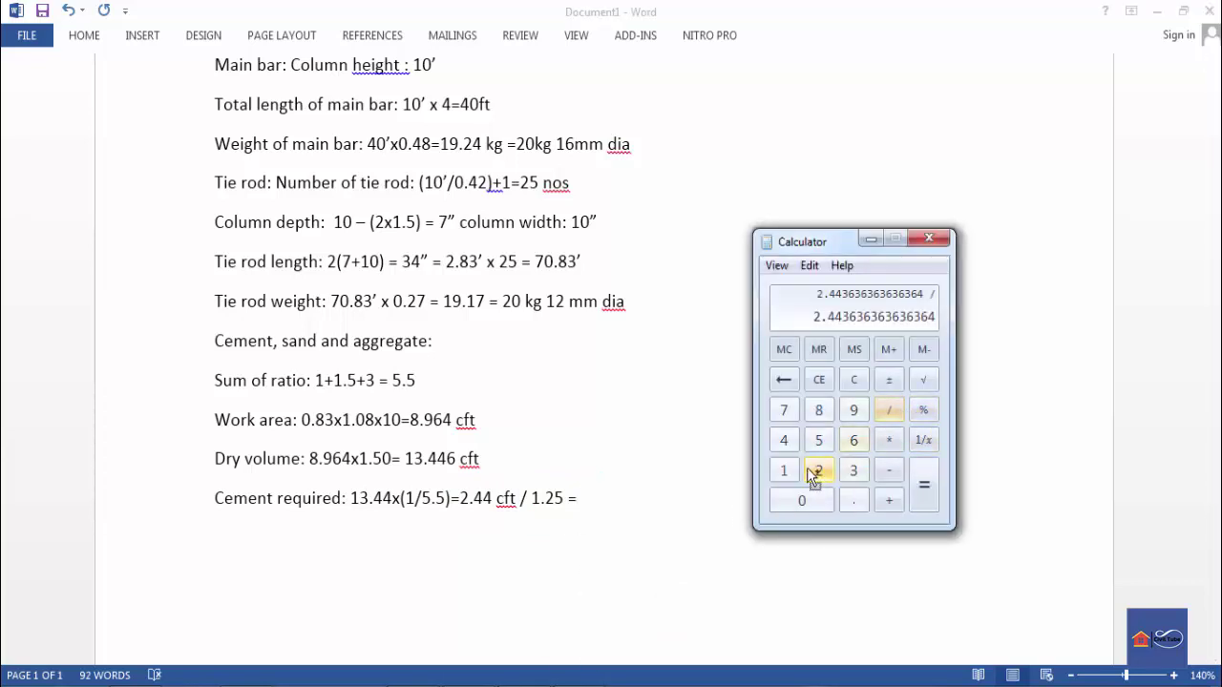
left_click(792, 470)
left_click(854, 500)
left_click(818, 470)
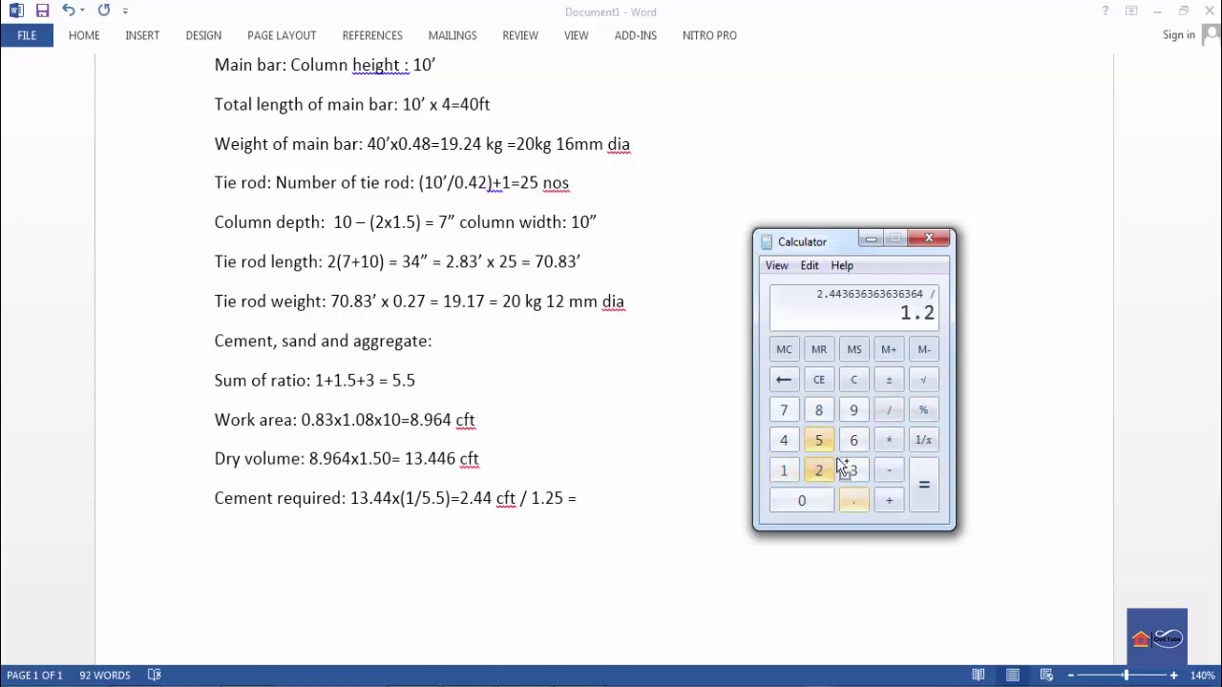
left_click(818, 439)
left_click(926, 487)
- Return to the Word document and complete the cement required line with "1.95 bag= 2 bag"
left_click(872, 240)
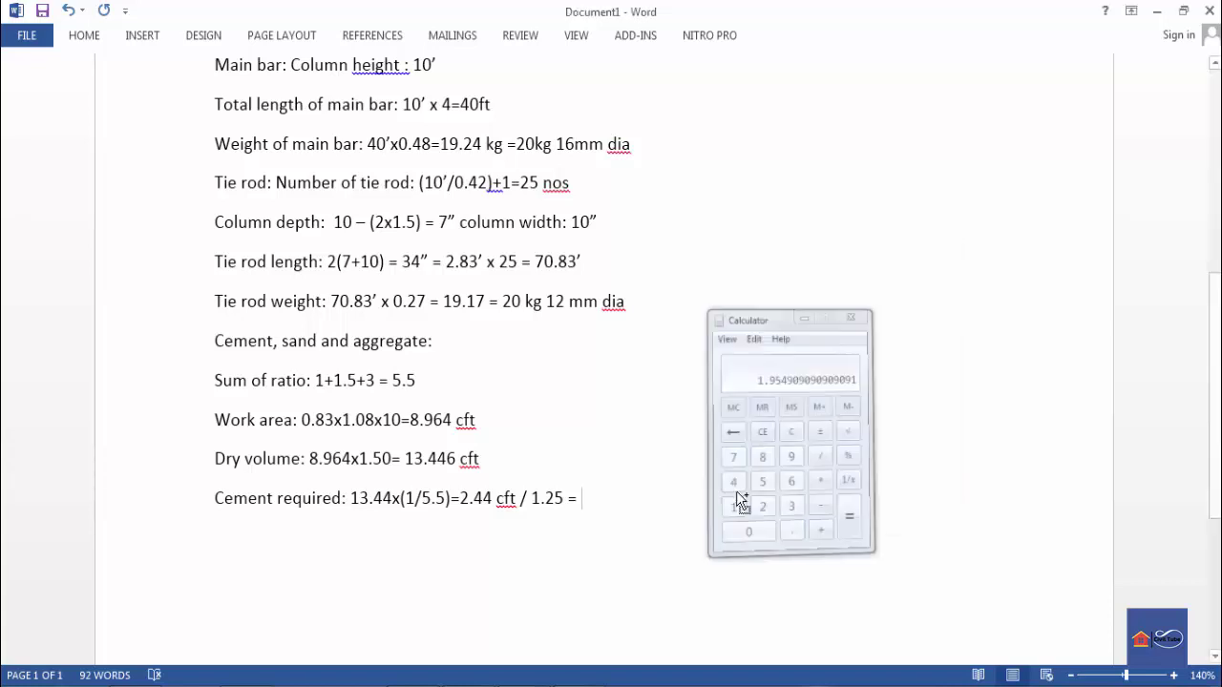
type("1.95")
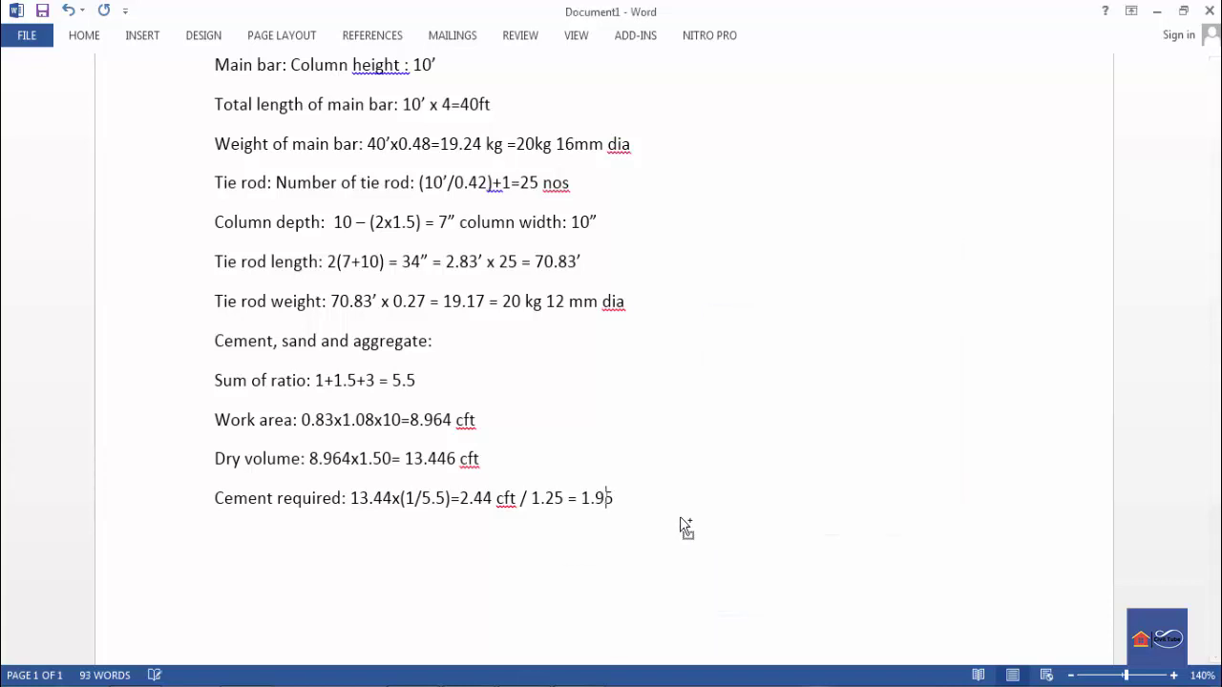
type(" bag= 2 bag")
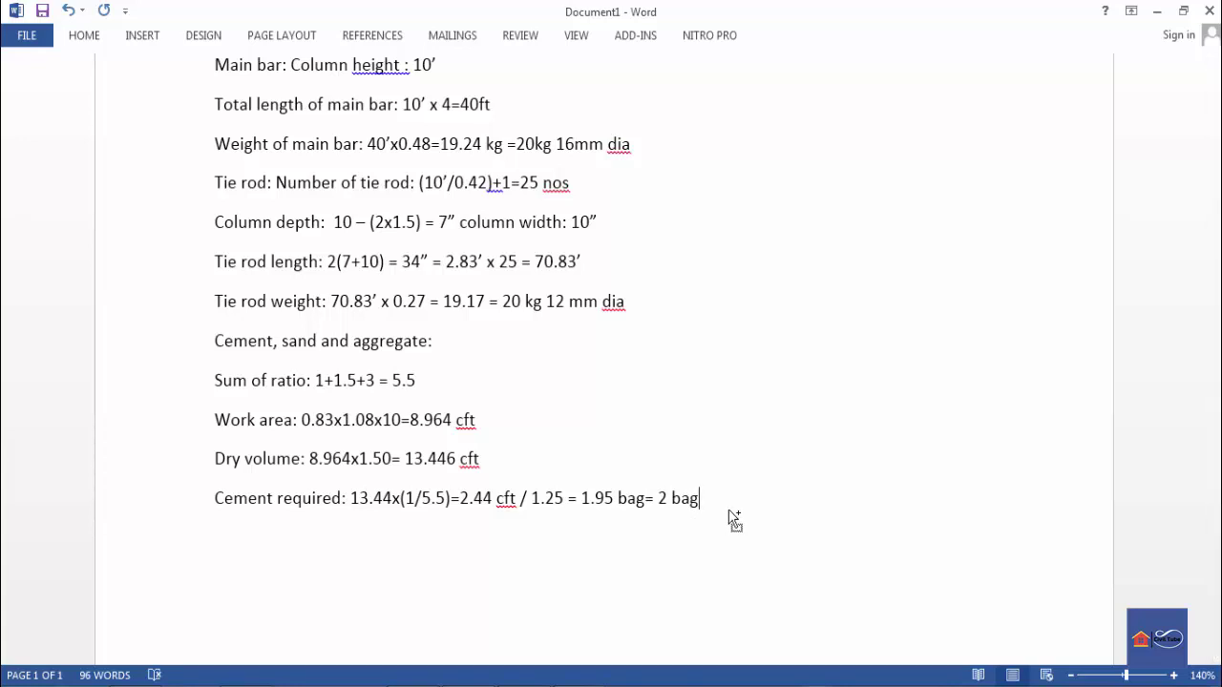
left_click_drag(645, 469, 721, 525)
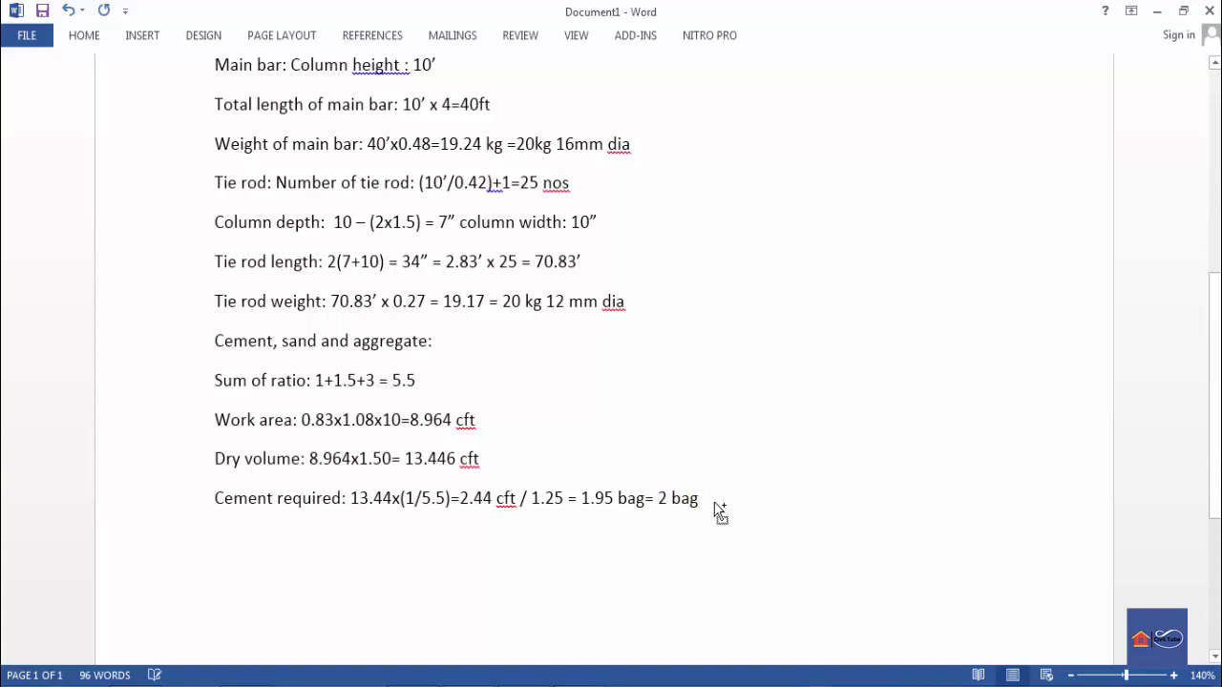
- Add the line "Sand: 13.44 x(1.5/13.446) =" below the cement required line and switch to Calculator
key("Return")
type("Sand:")
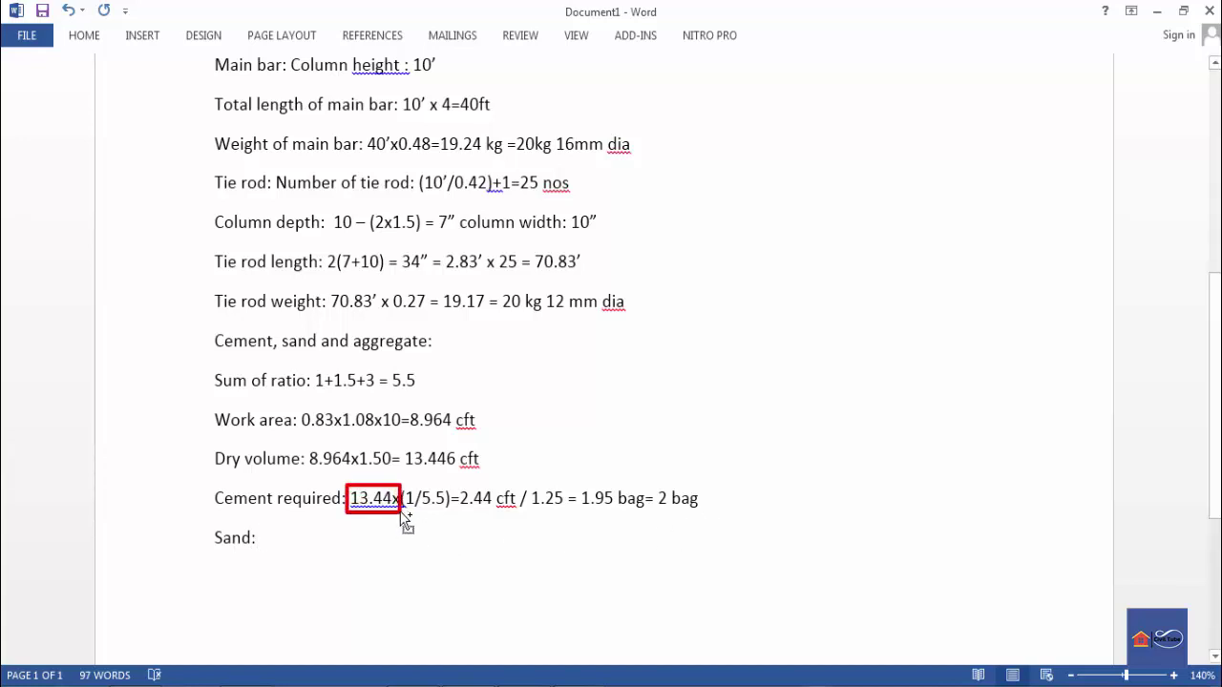
type("13.44 x(")
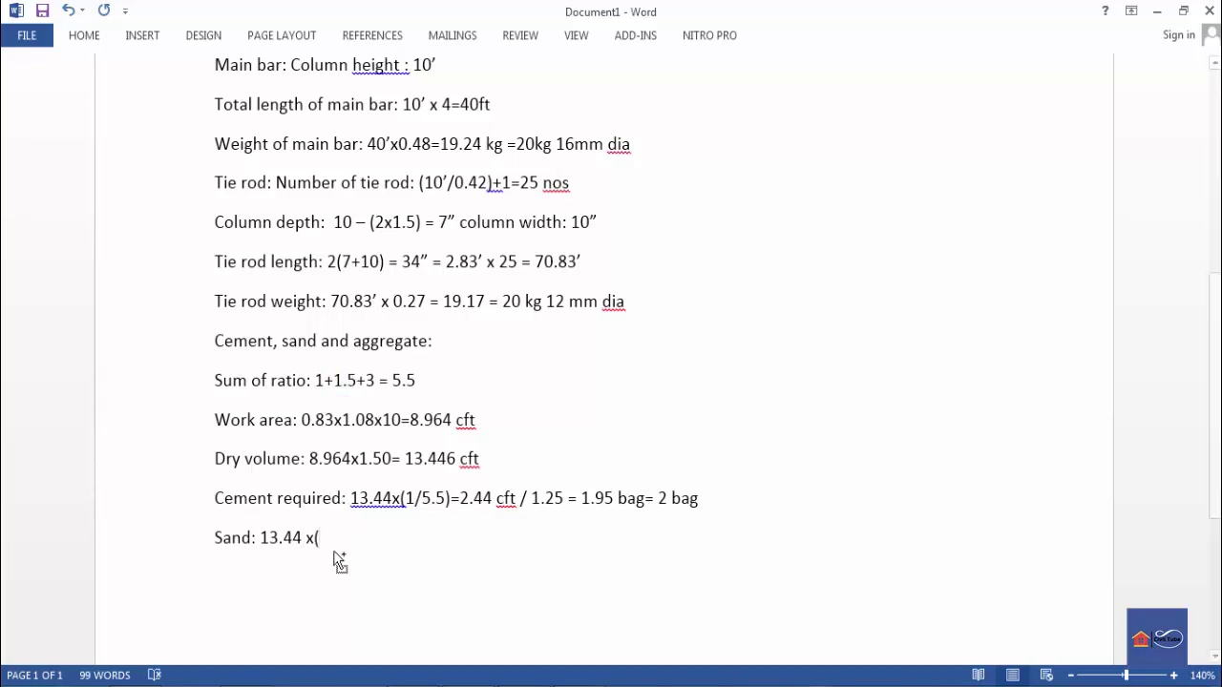
type("1.0")
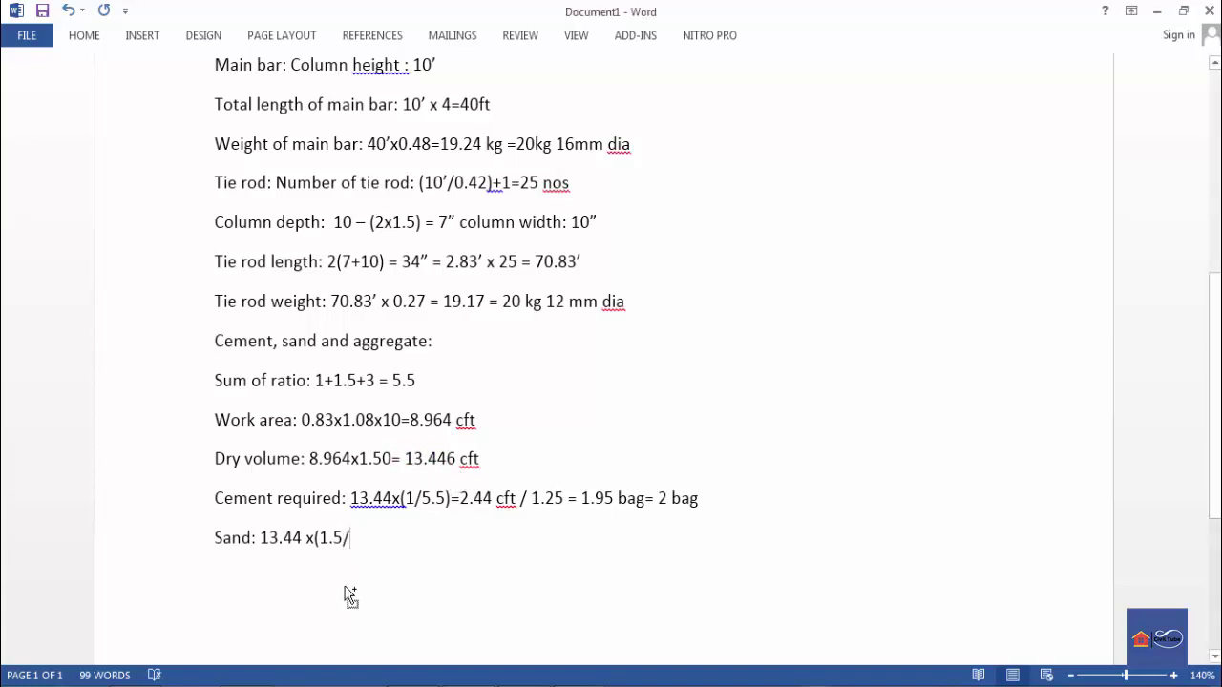
type("13.446) =")
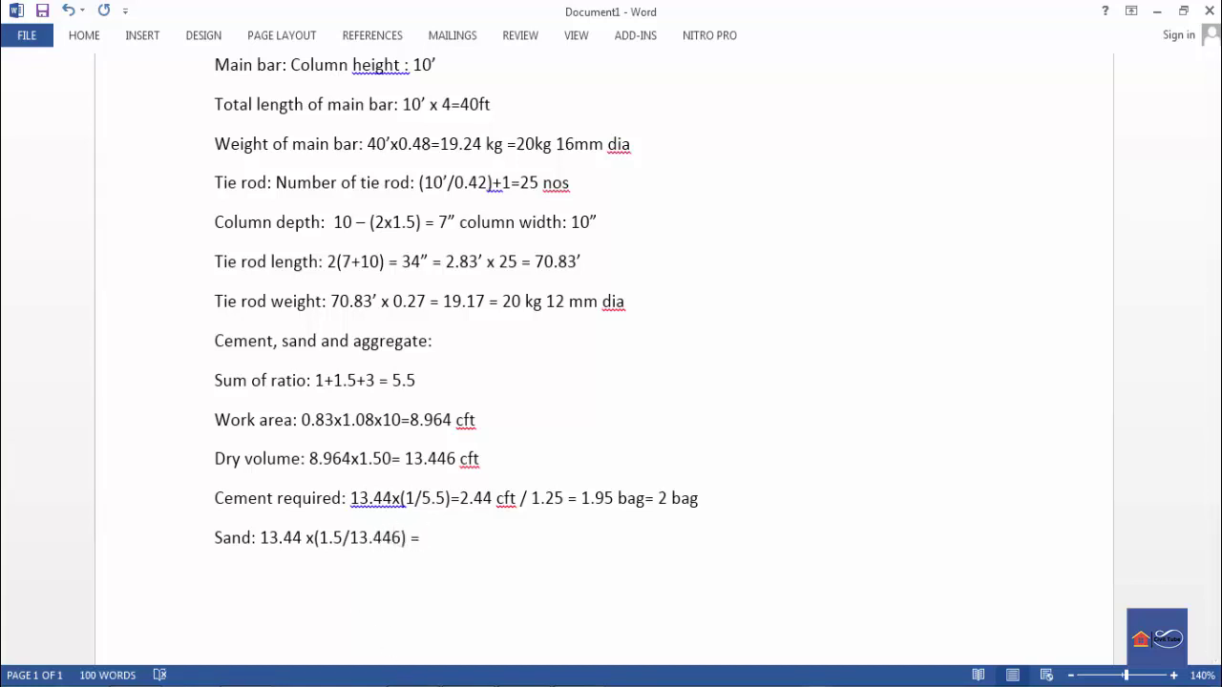
left_click(580, 677)
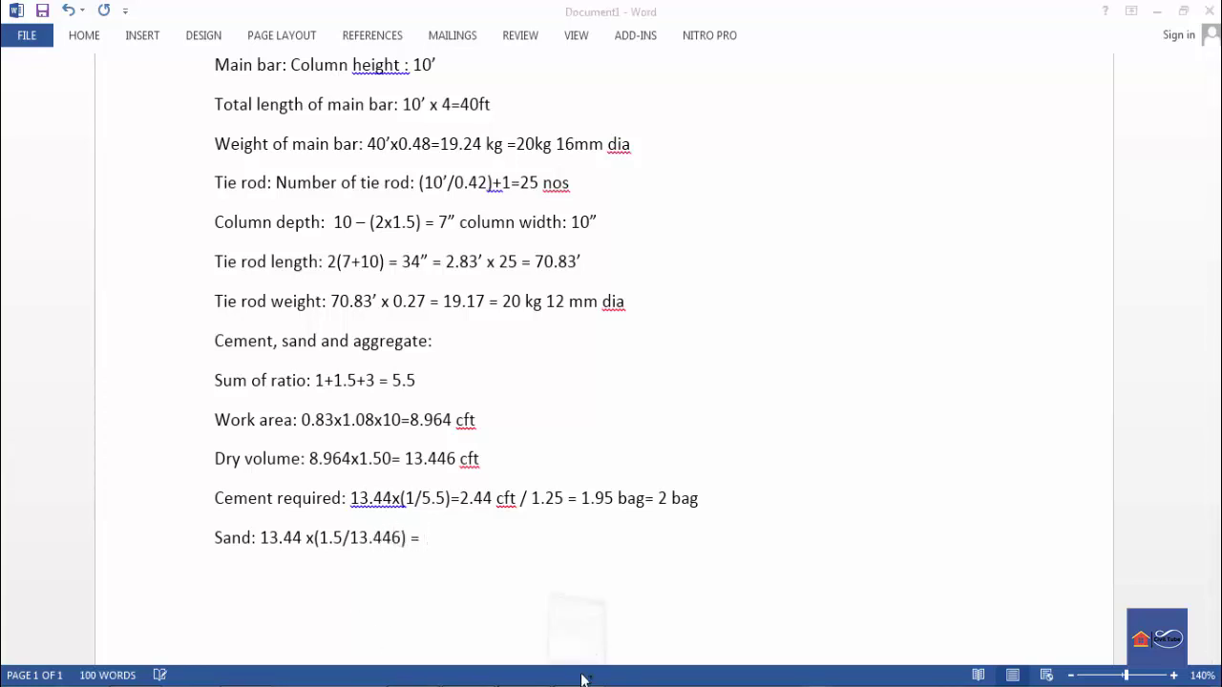
left_click(783, 470)
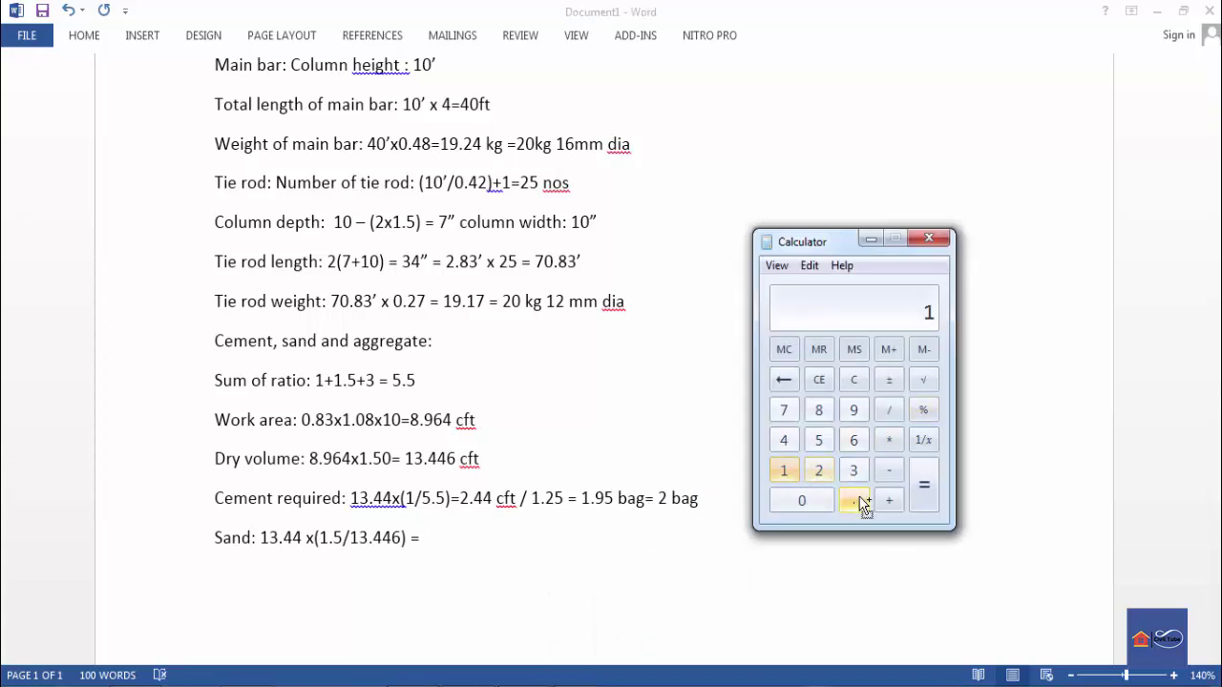
left_click(853, 500)
left_click(818, 440)
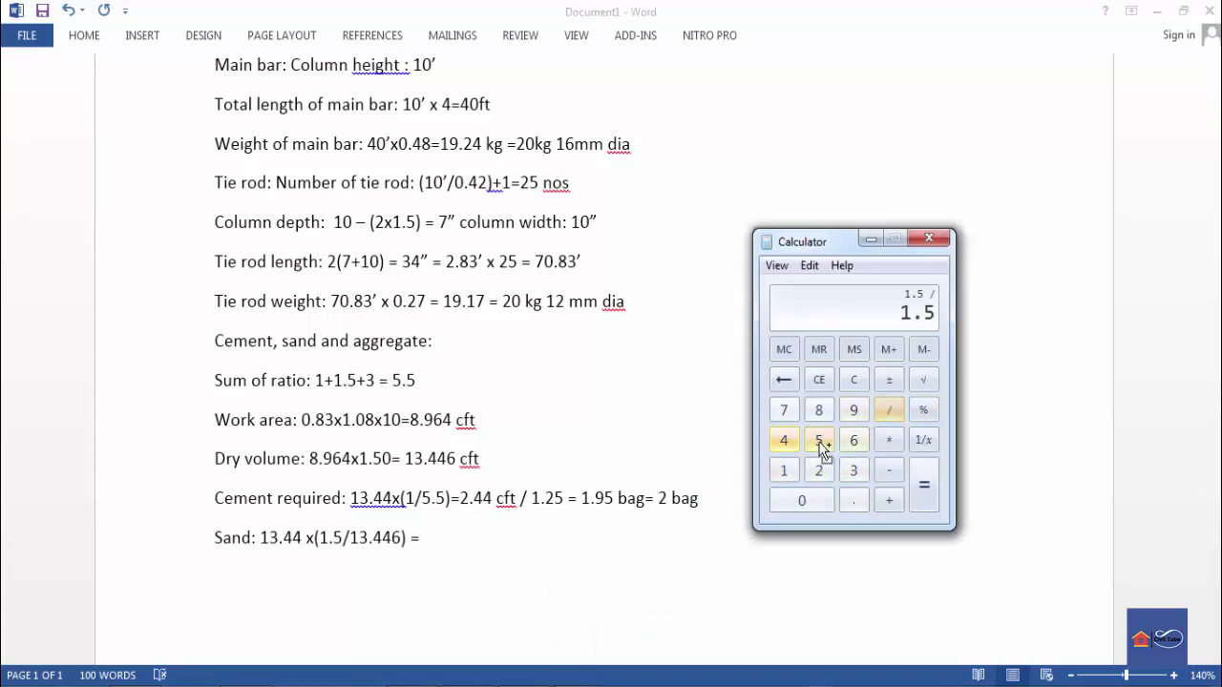
left_click(818, 440)
left_click(854, 500)
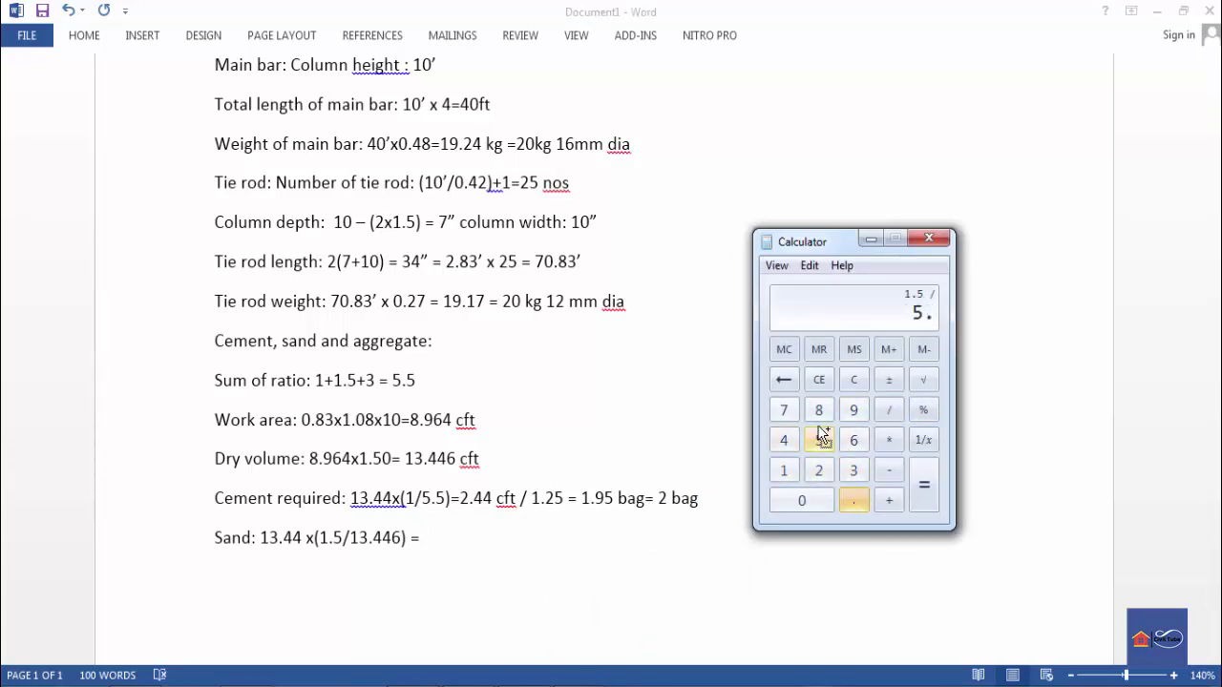
left_click(888, 440)
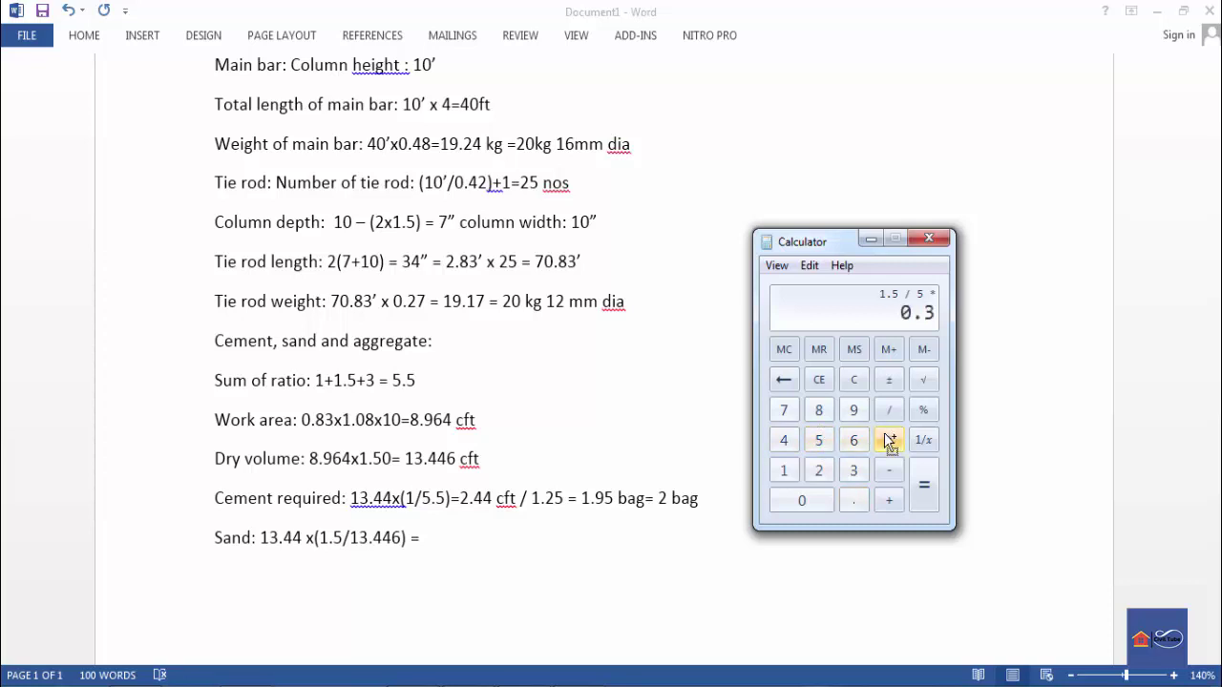
left_click(795, 469)
left_click(854, 500)
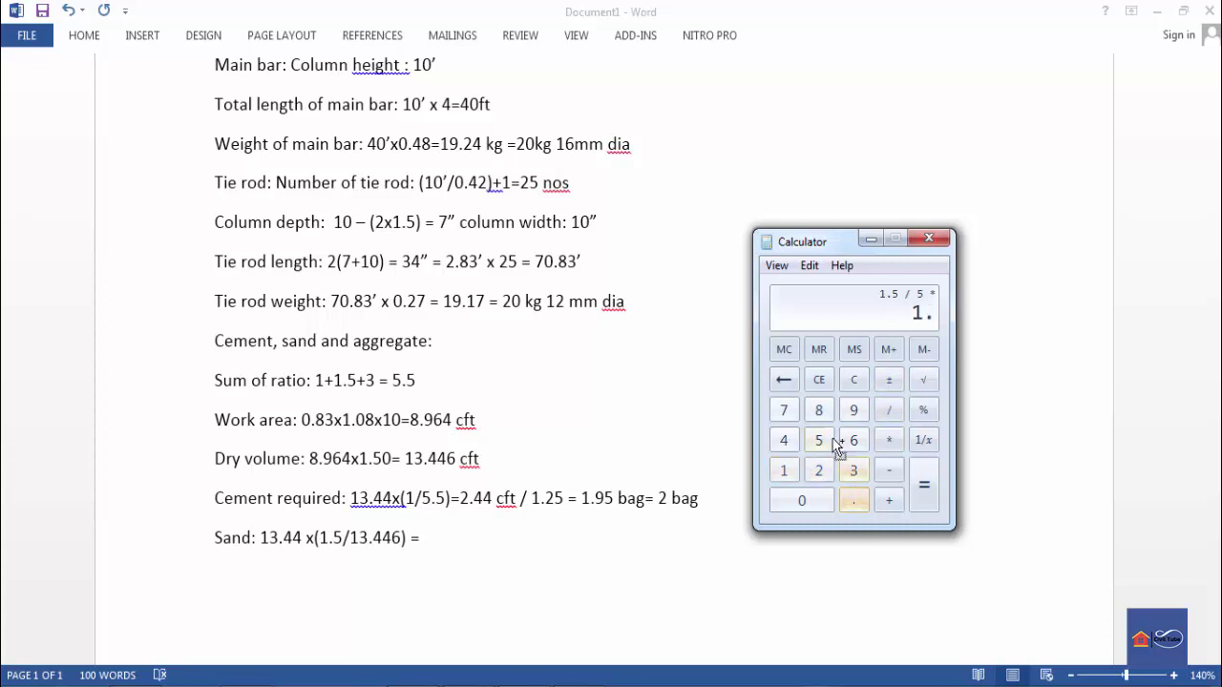
left_click(819, 380)
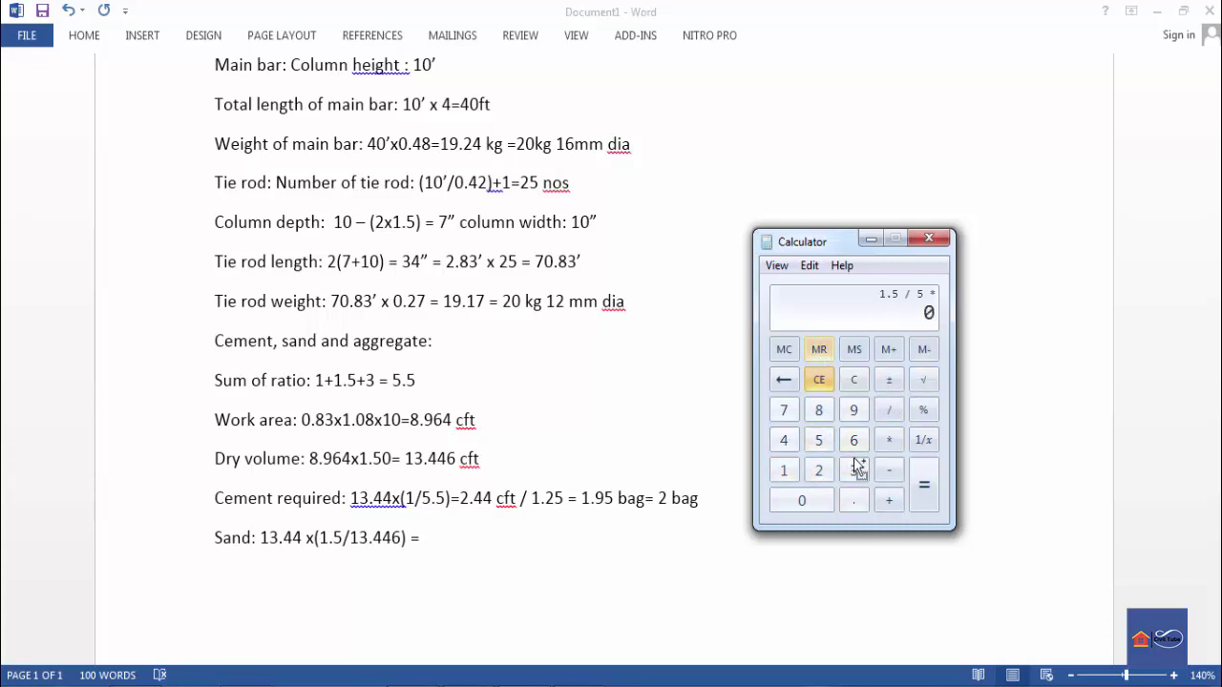
left_click(785, 470)
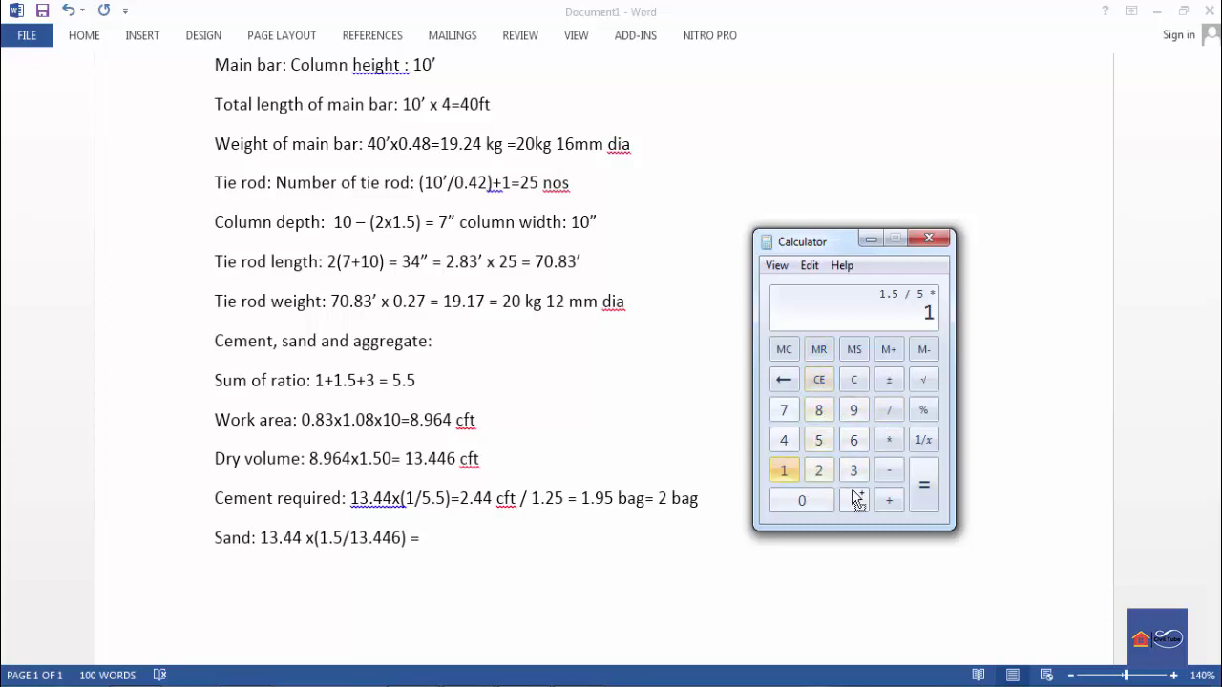
left_click(856, 500)
left_click(818, 441)
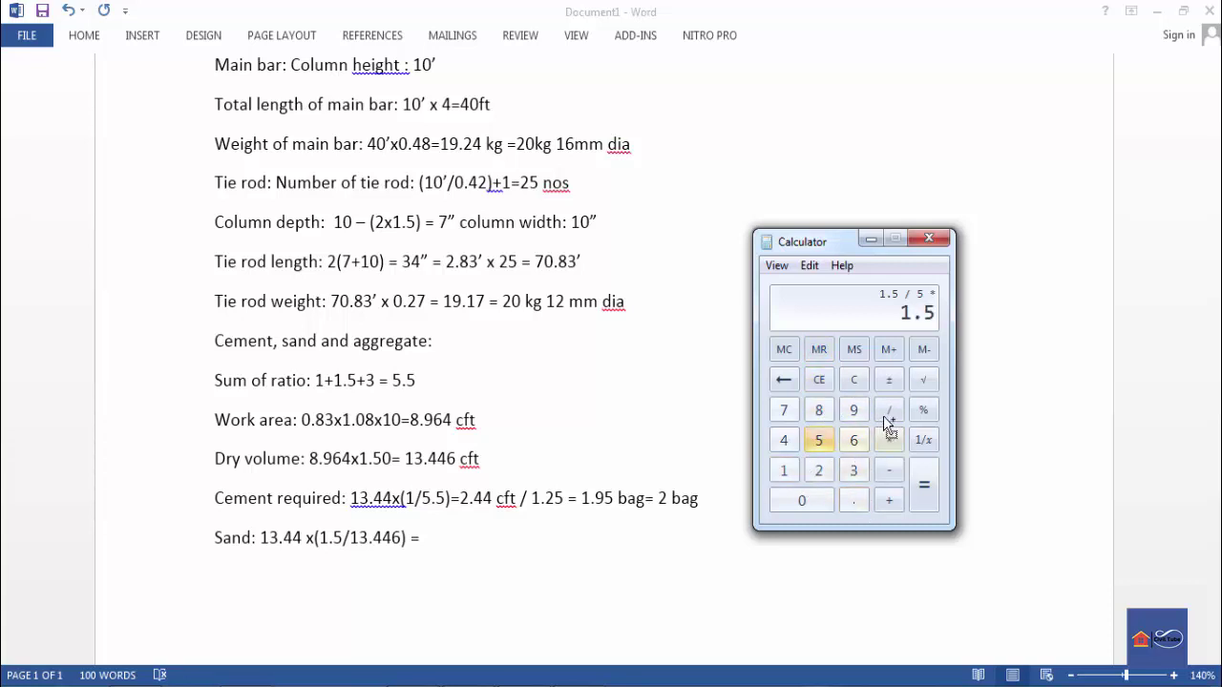
left_click(884, 417)
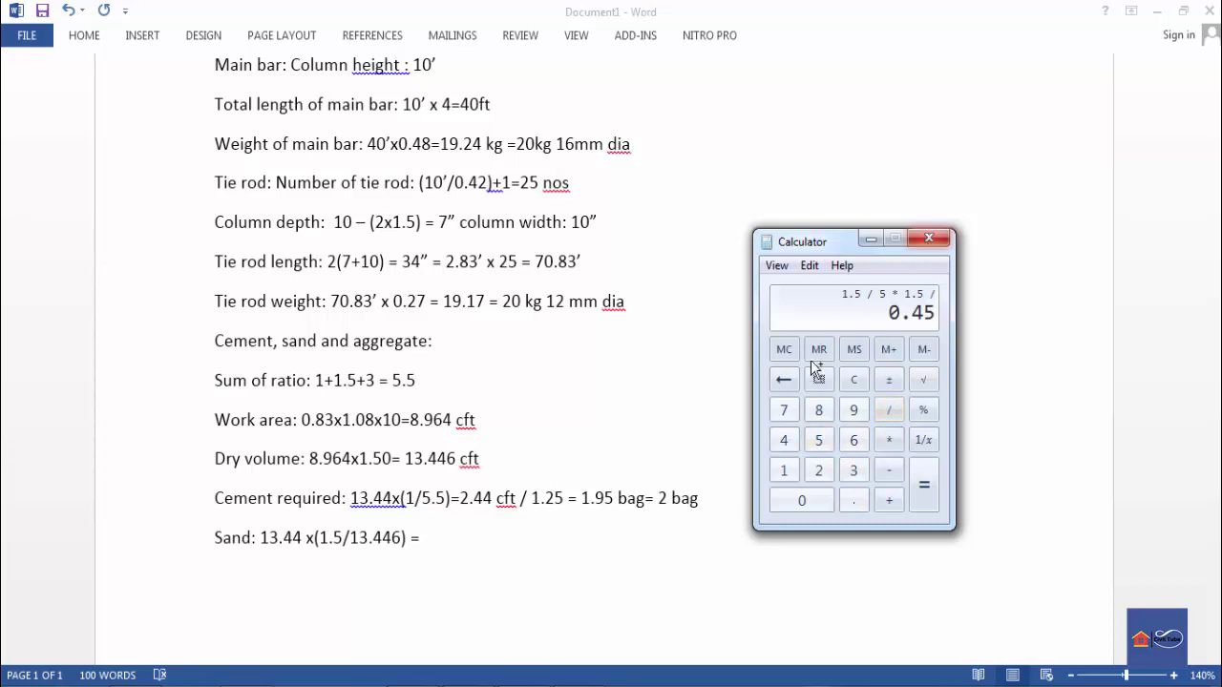
left_click(852, 351)
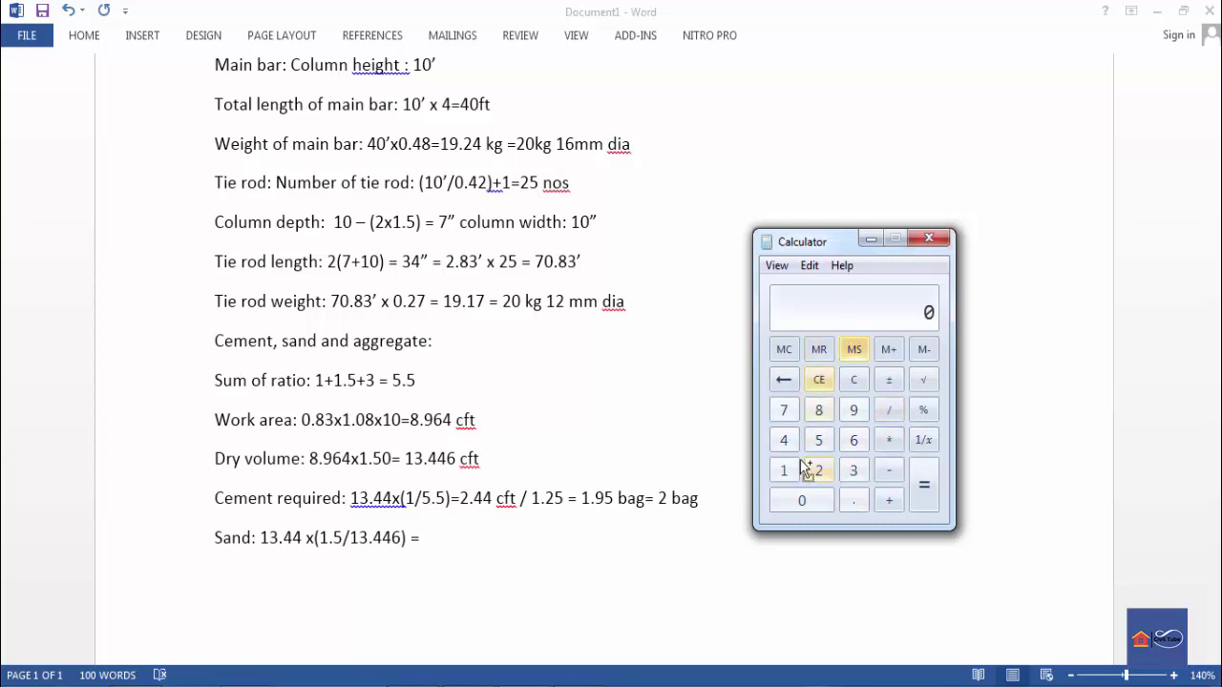
- Divide 1.5 by 5.5 in Calculator for the sand share of the mix
left_click(785, 471)
left_click(854, 500)
left_click(818, 441)
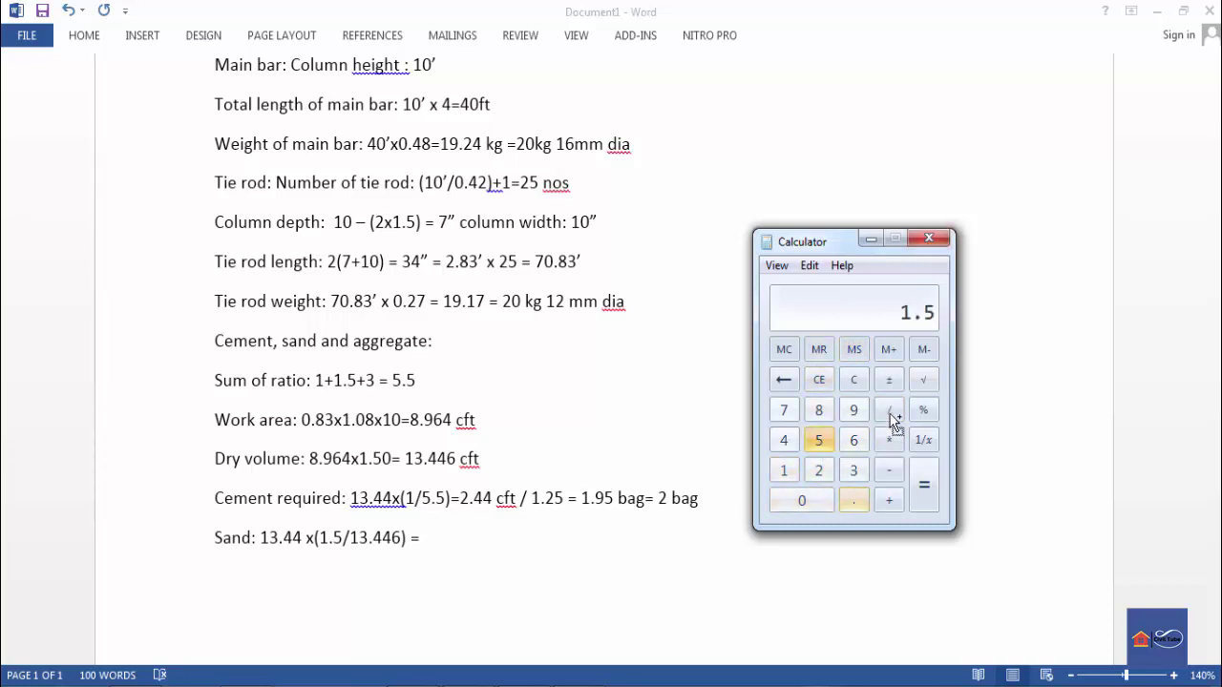
left_click(889, 416)
left_click(818, 441)
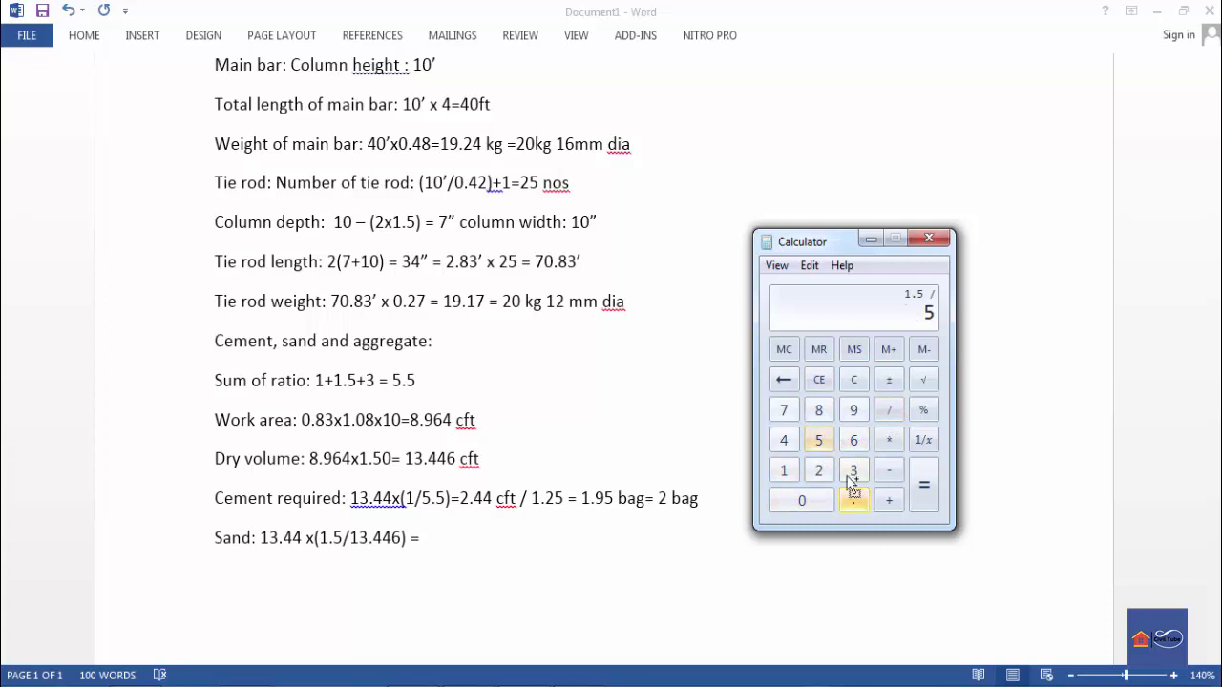
left_click(852, 489)
left_click(818, 441)
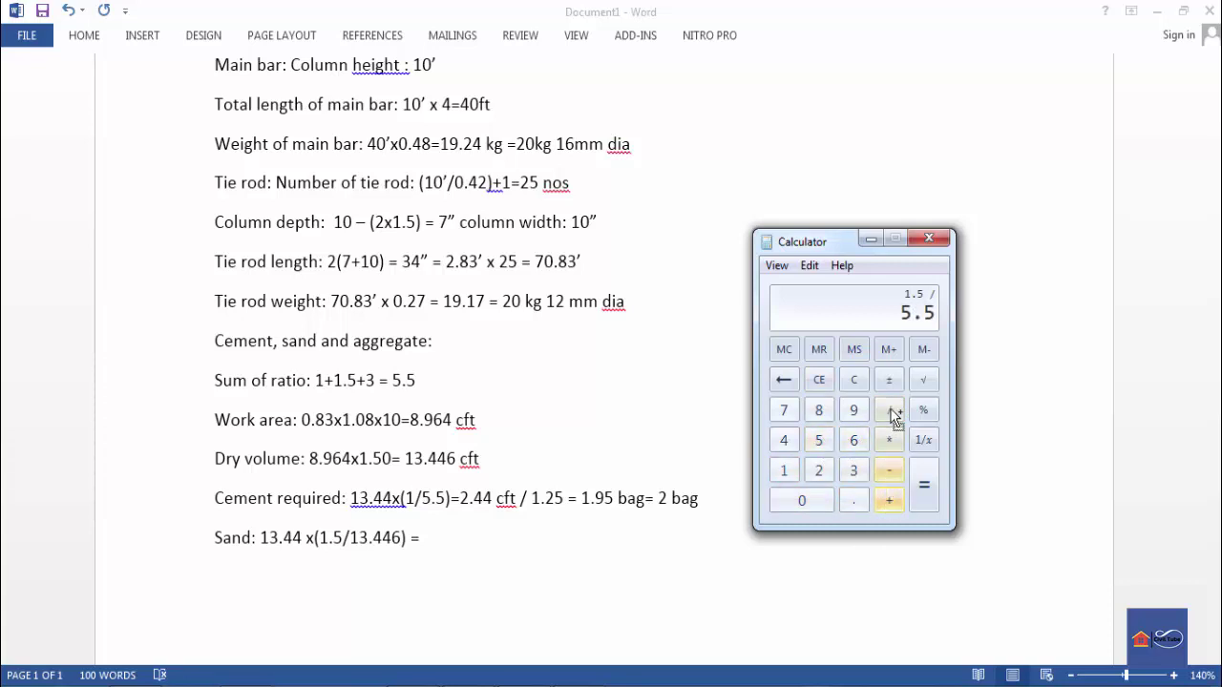
left_click(933, 504)
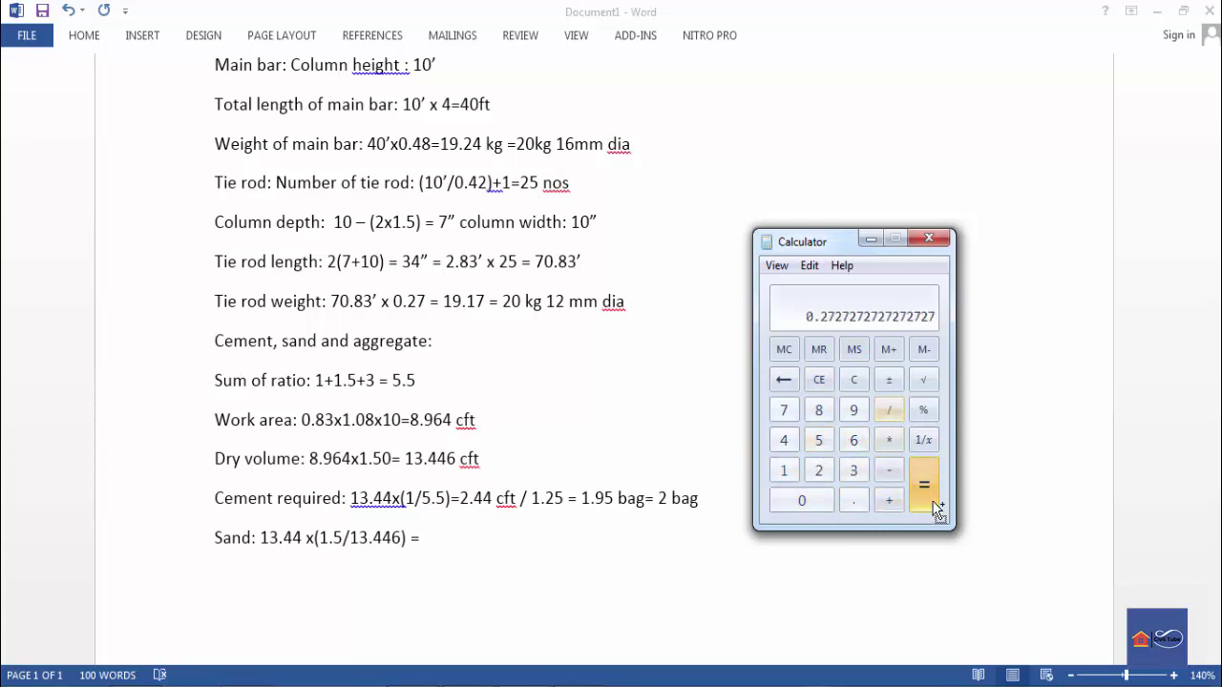
- Multiply the sand share by the dry volume of 13.44
left_click(897, 437)
left_click(783, 470)
left_click(854, 470)
left_click(853, 500)
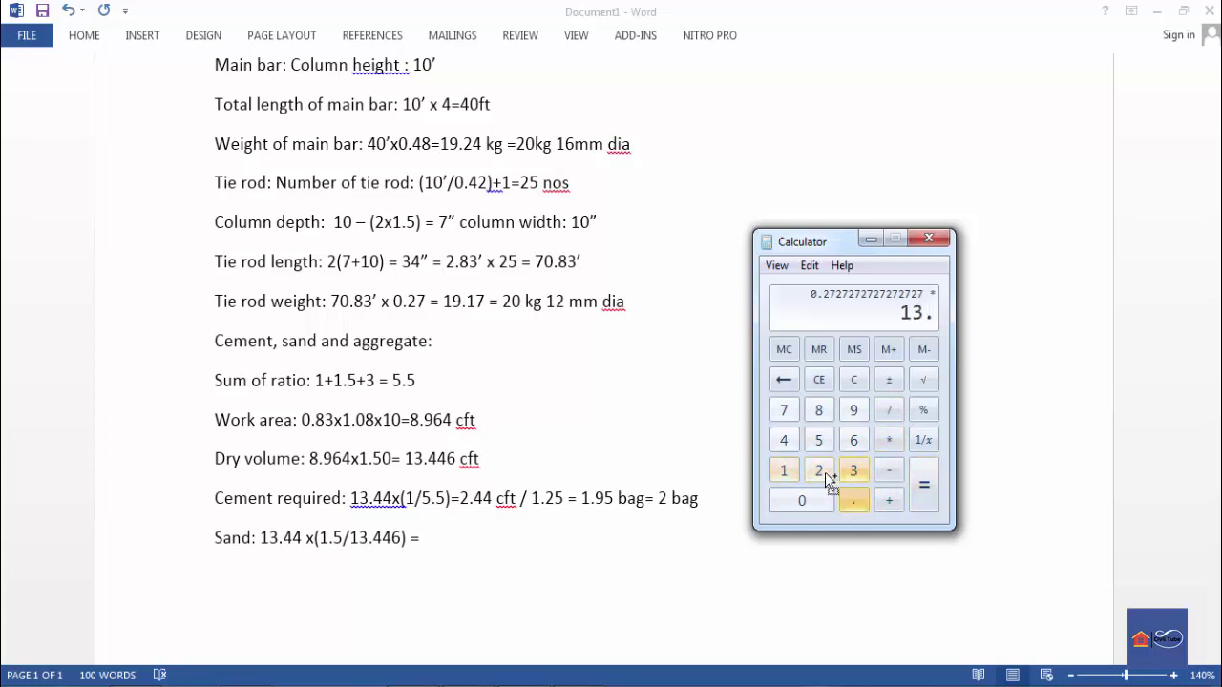
left_click(784, 440)
left_click(784, 440)
left_click(922, 495)
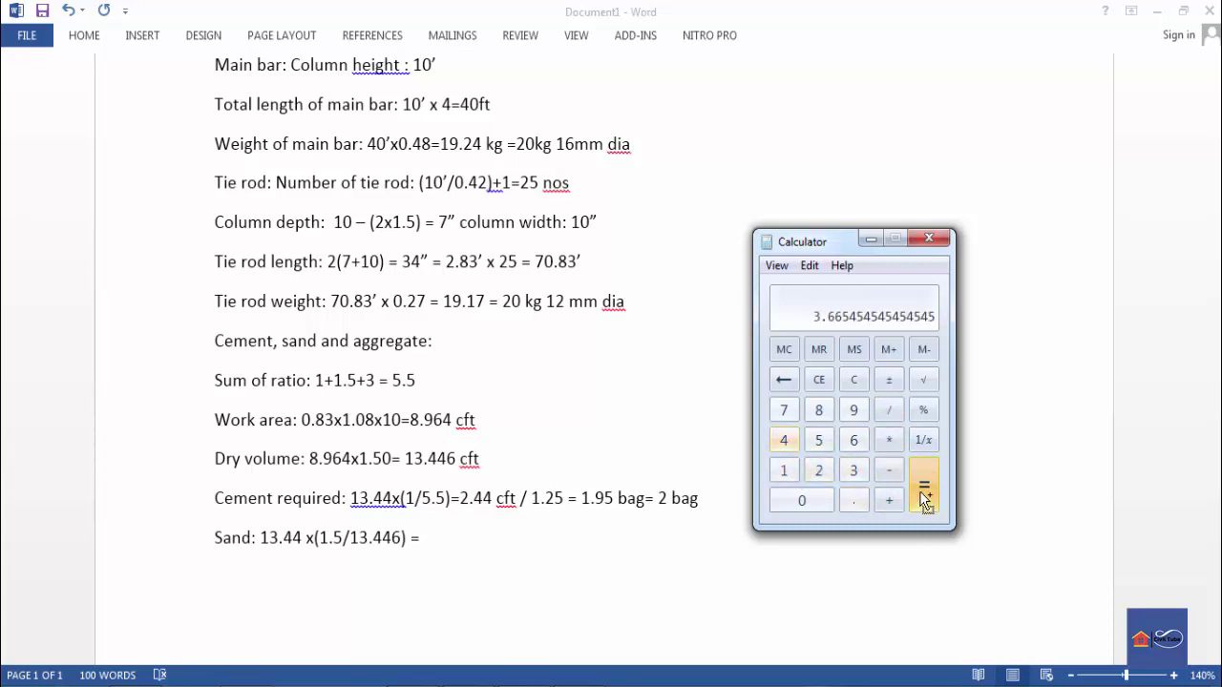
- Return to the Word document, complete the sand line with "3.66 cft" and start a new line
left_click(869, 240)
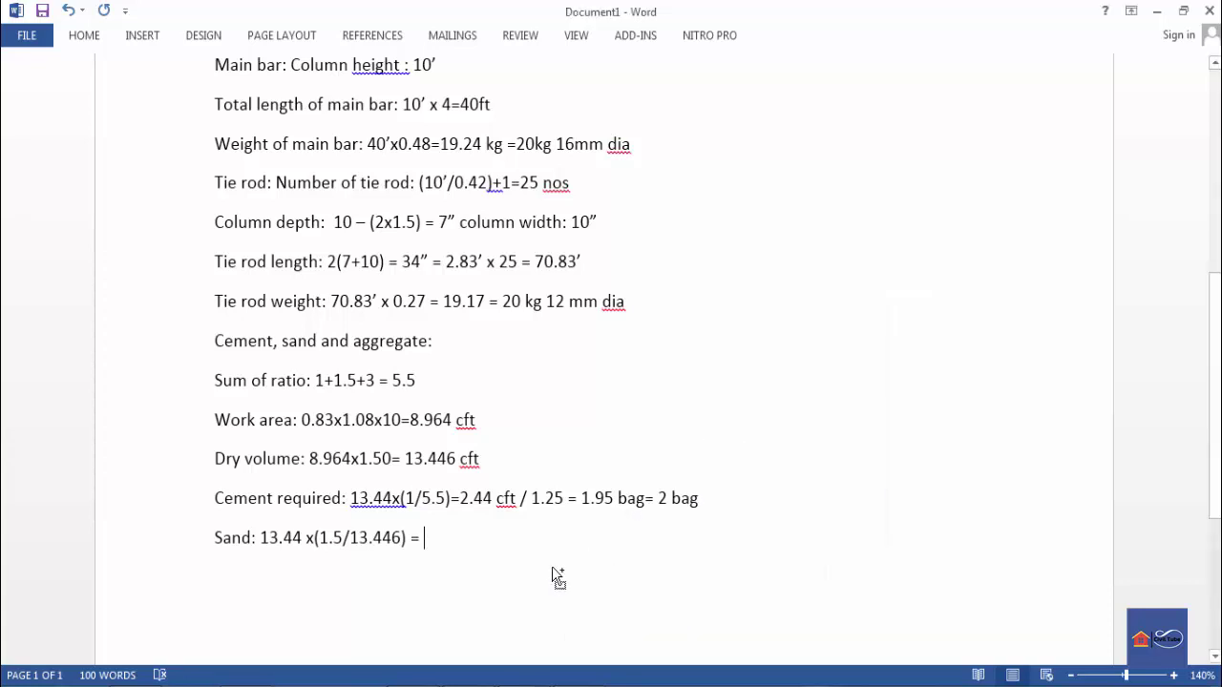
type("3.66 cft")
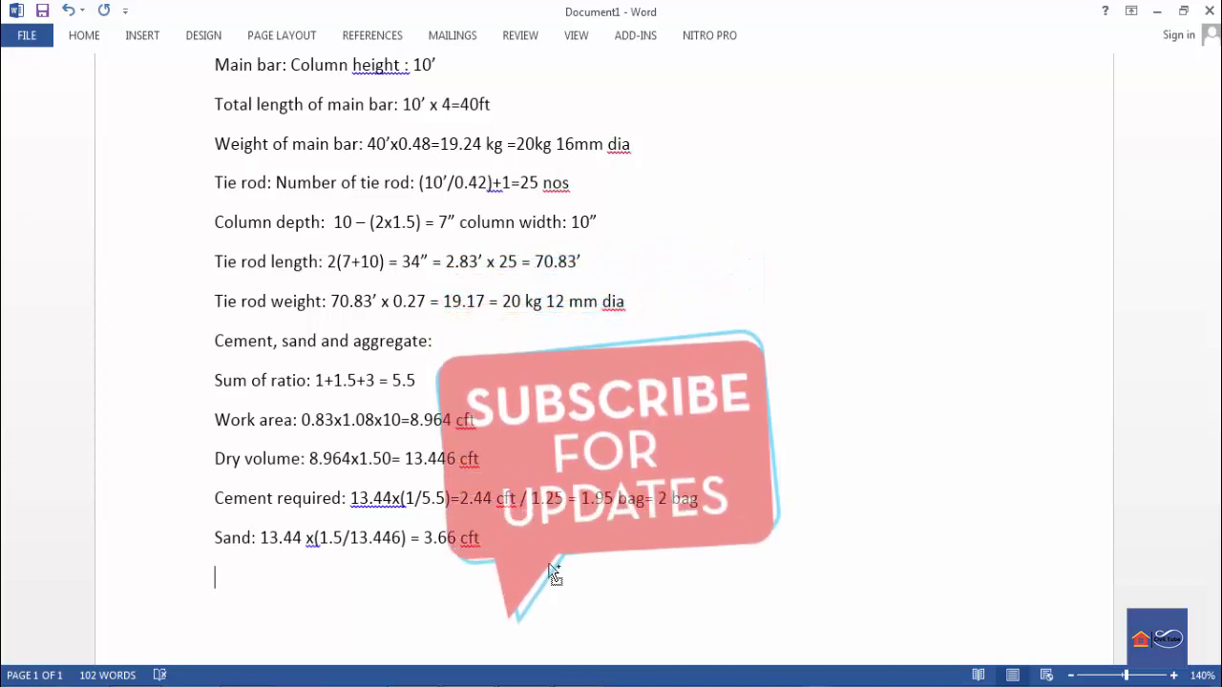
key("Return")
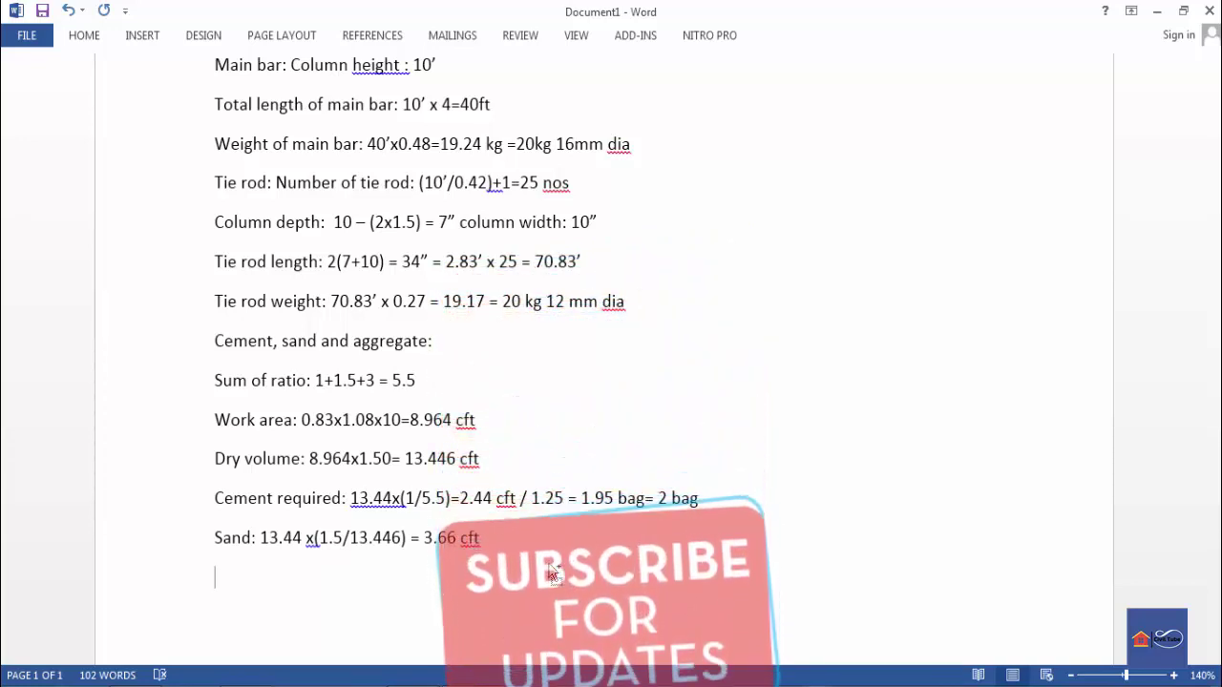
- Add the line "Aggregate: 13.44 x(3/5.5) =" below the sand line and switch to Calculator
type("aggre")
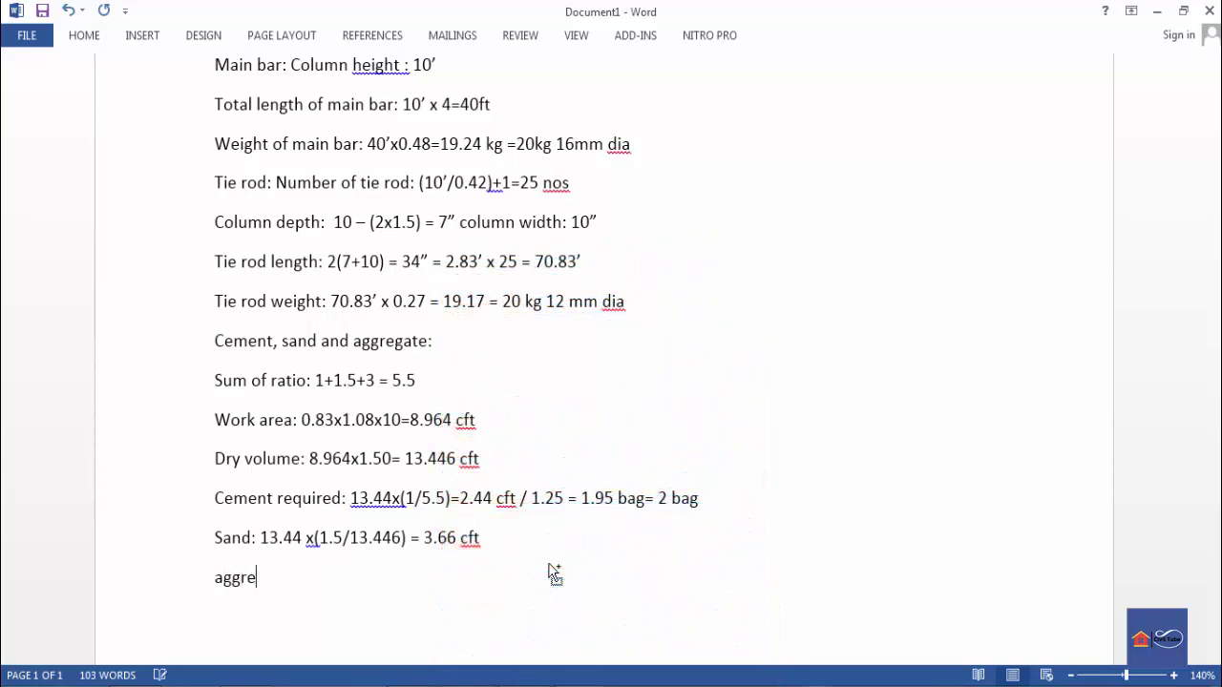
type("gate:")
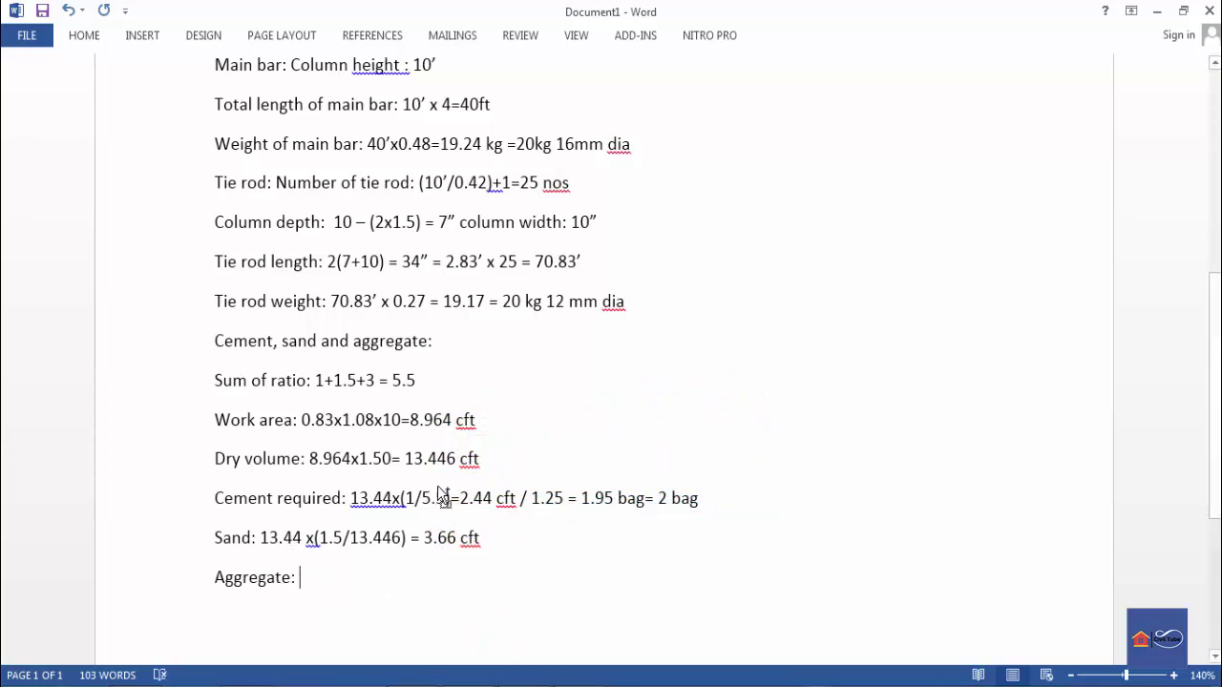
scroll(449, 535, "down", 2)
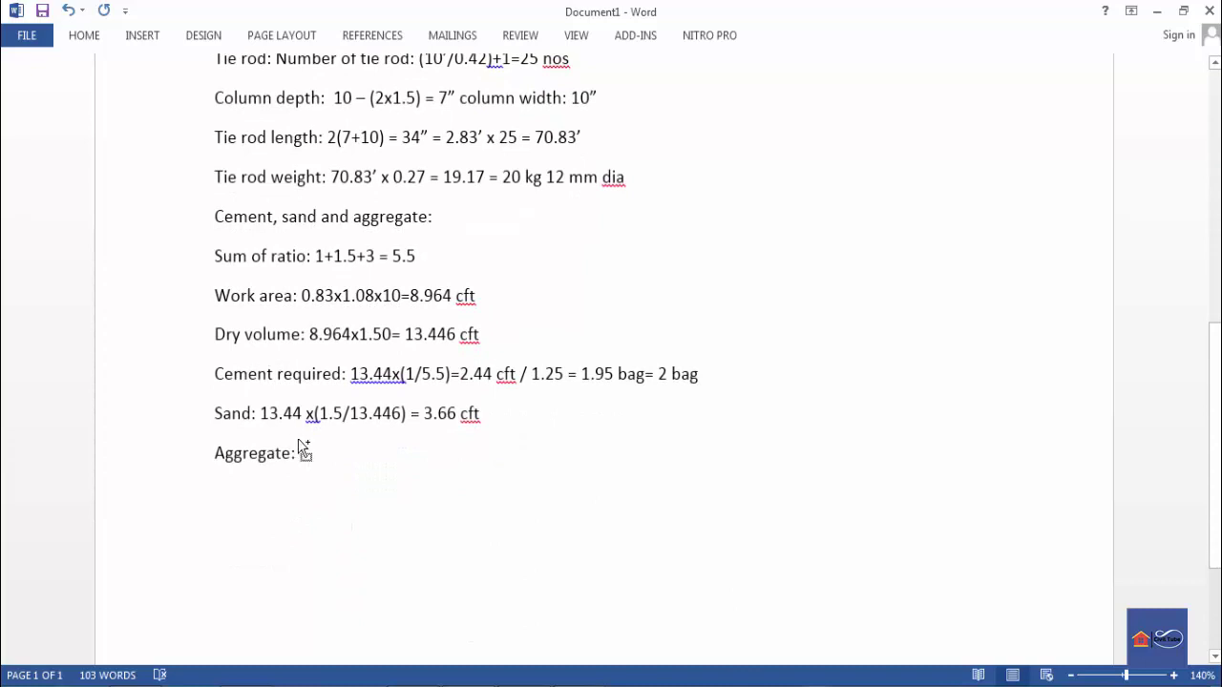
type("13.44 x(")
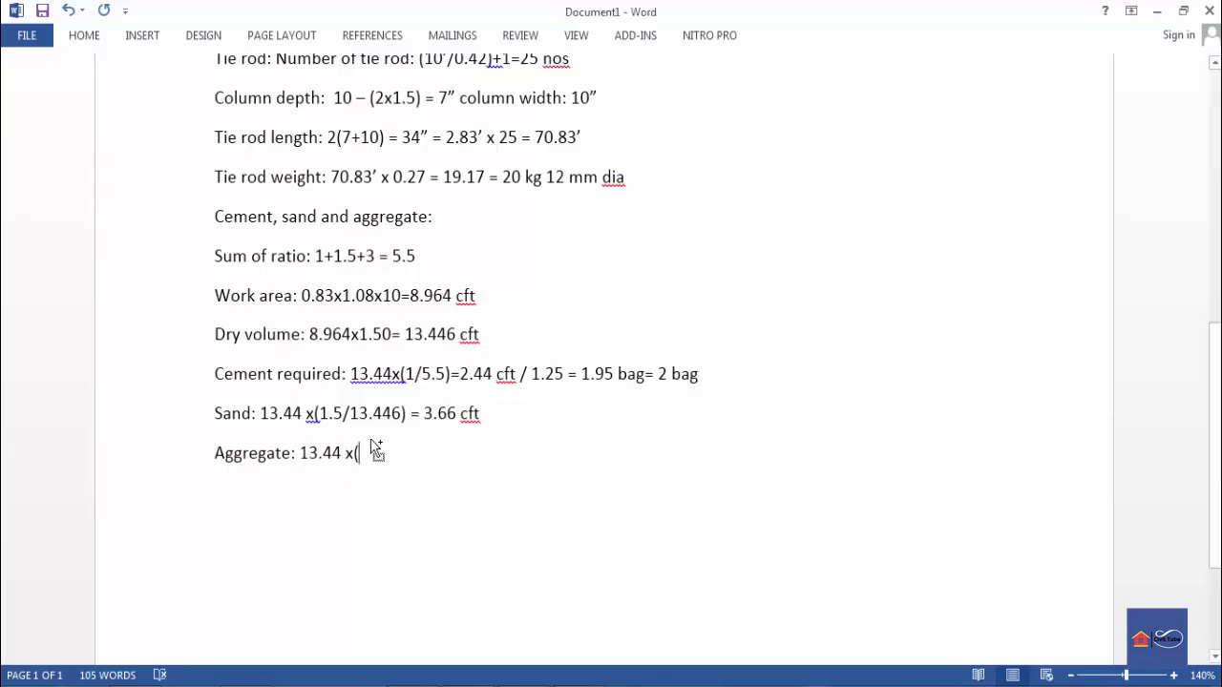
type("3")
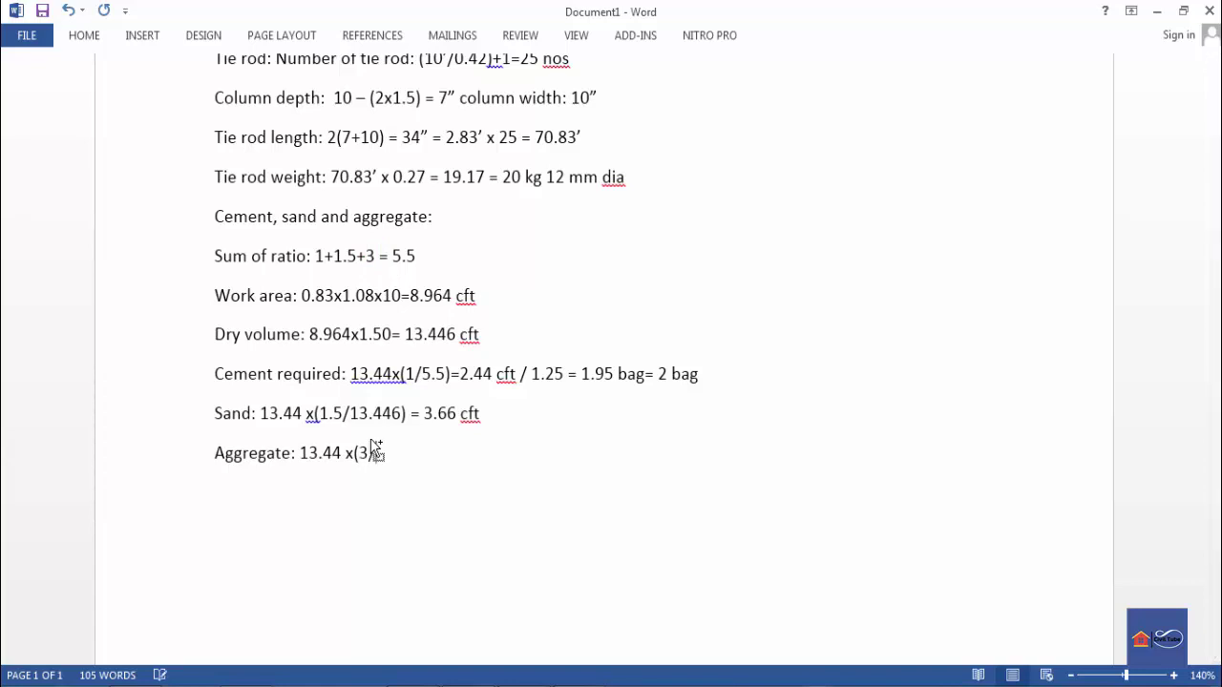
type("/5.5) =")
key("alt+Tab")
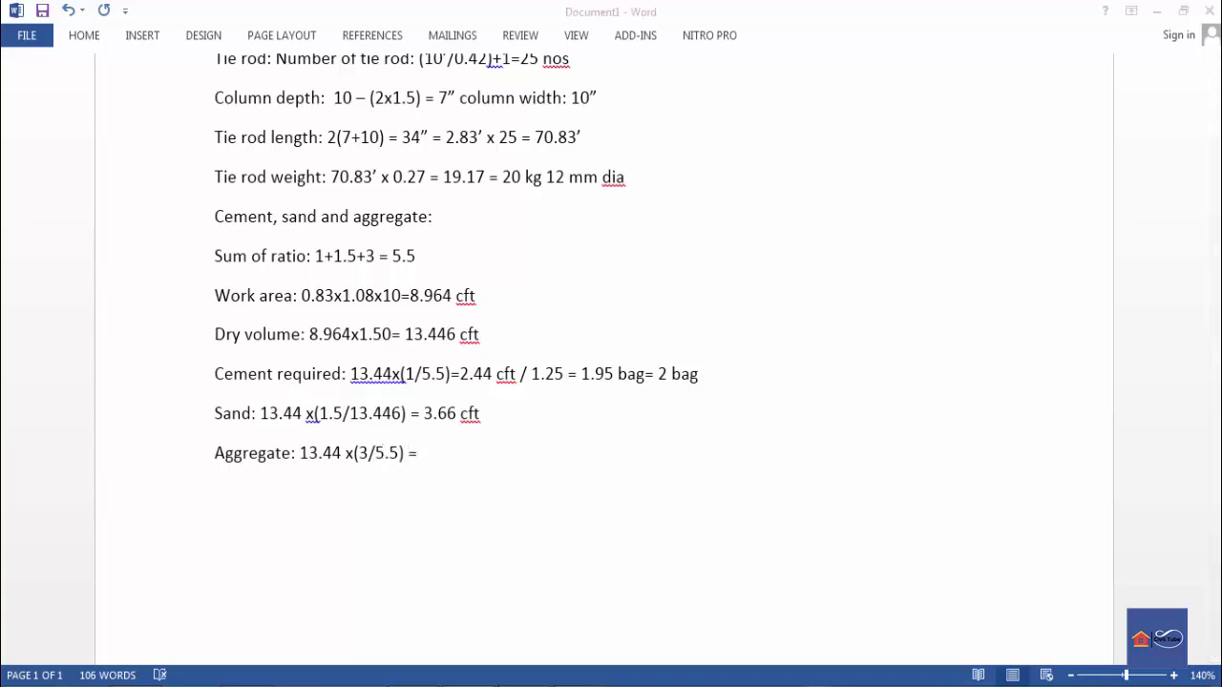
- Divide 3 by 5.5 in Calculator for the aggregate share of the mix
left_click(854, 469)
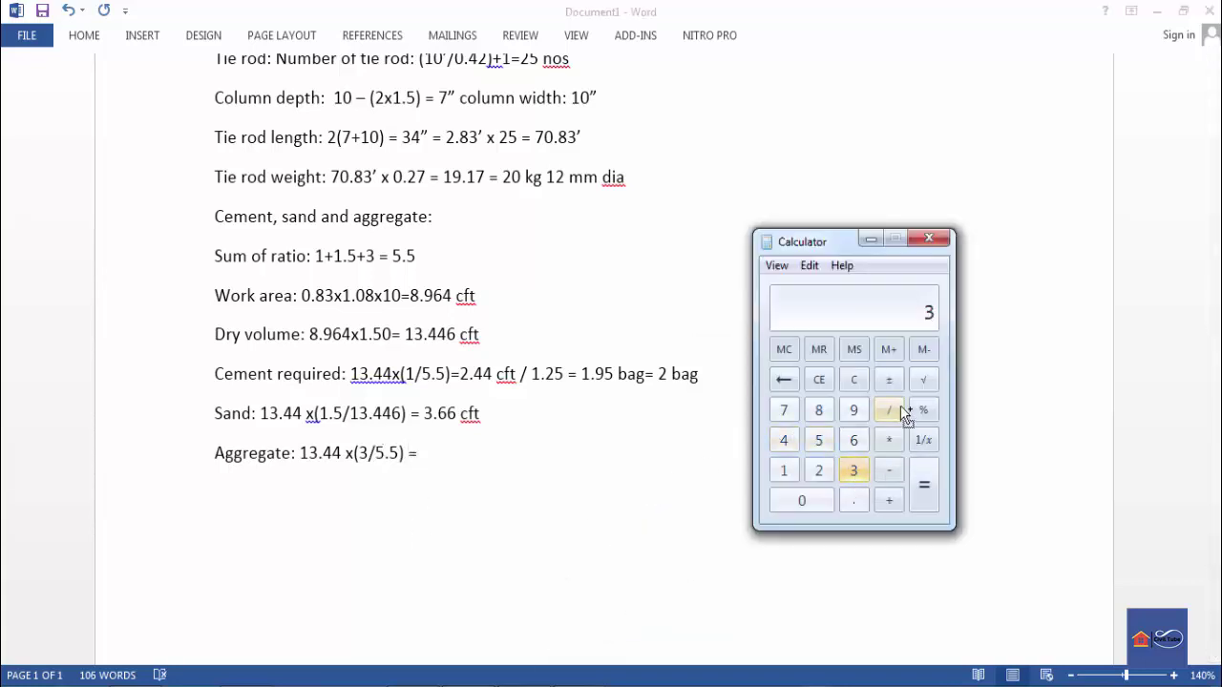
key("slash")
left_click(818, 440)
left_click(854, 500)
left_click(818, 440)
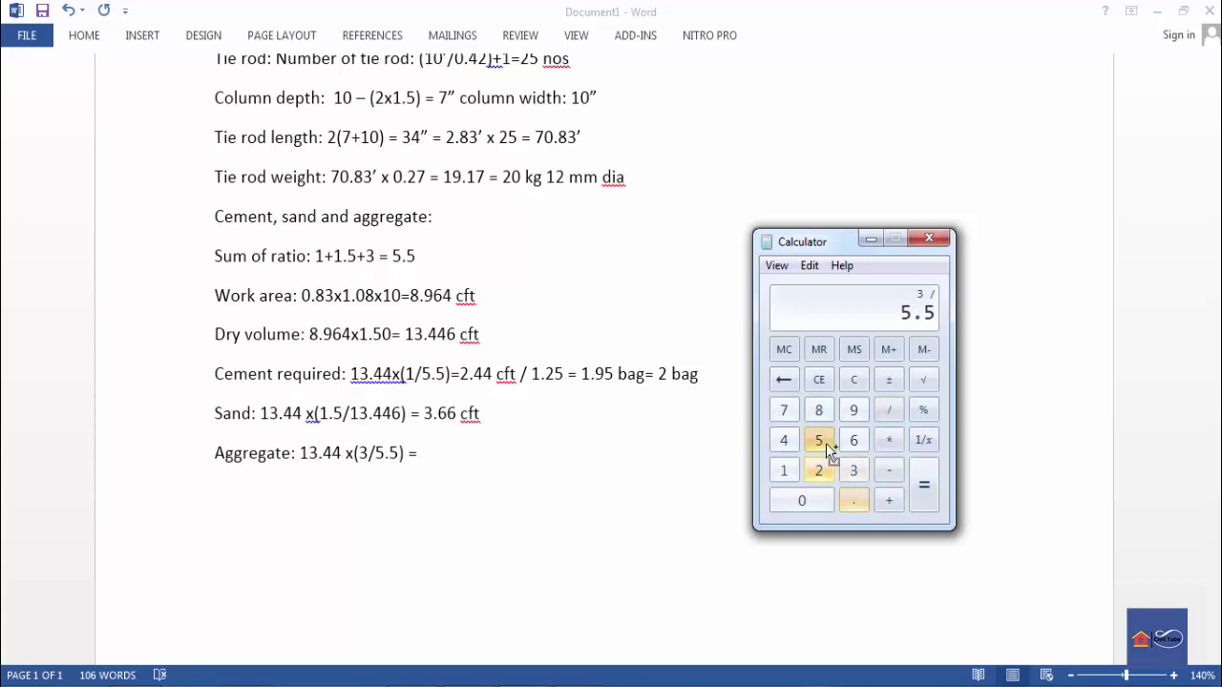
left_click(922, 484)
- Multiply the aggregate share by 13.44 and complete the aggregate line in the Word document with "7.33 cft"
left_click(889, 441)
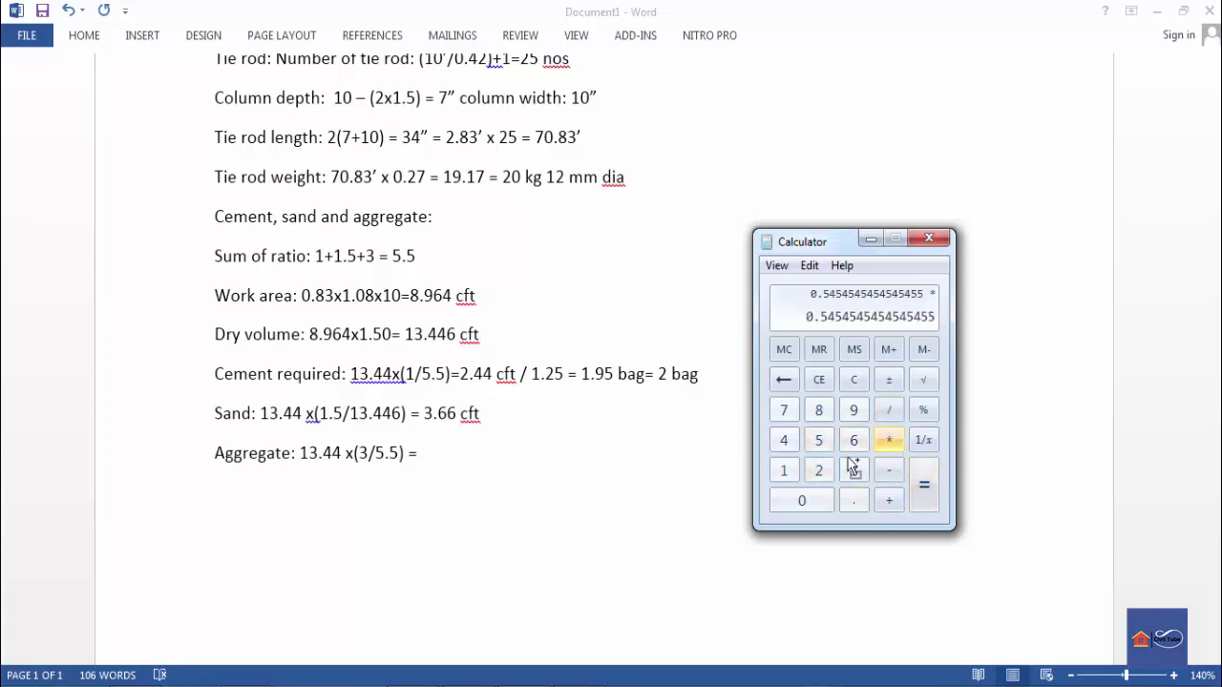
left_click(784, 469)
left_click(854, 470)
left_click(853, 500)
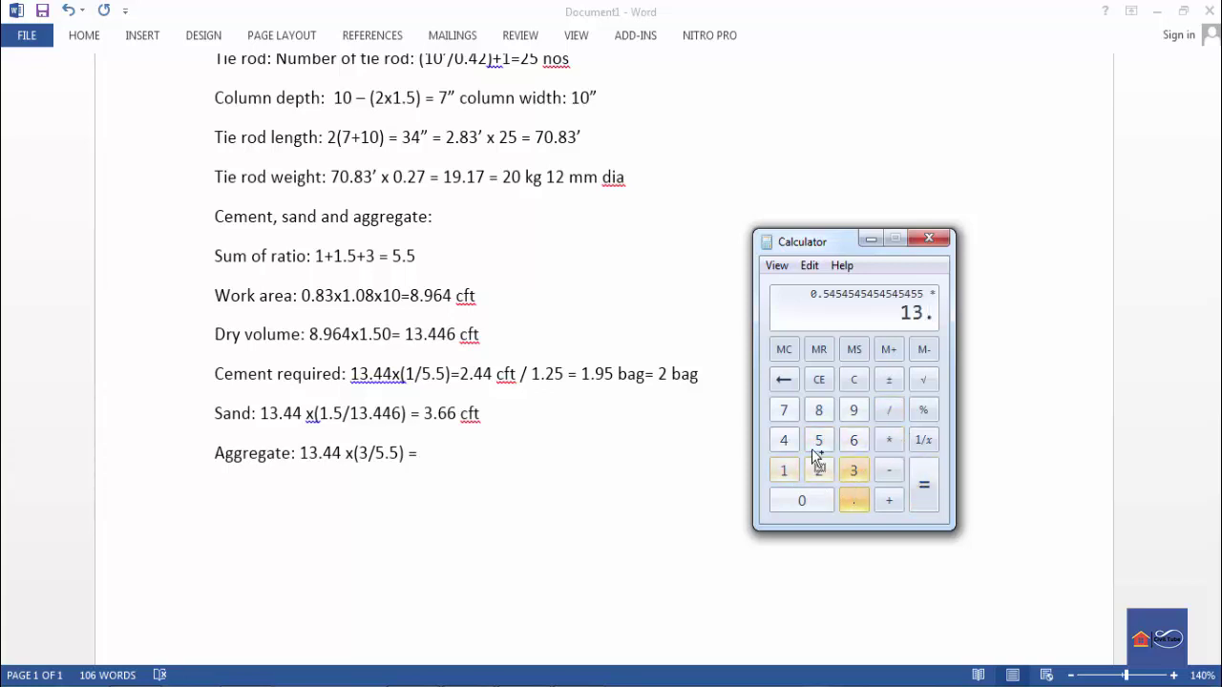
left_click(784, 440)
left_click(784, 440)
left_click(923, 485)
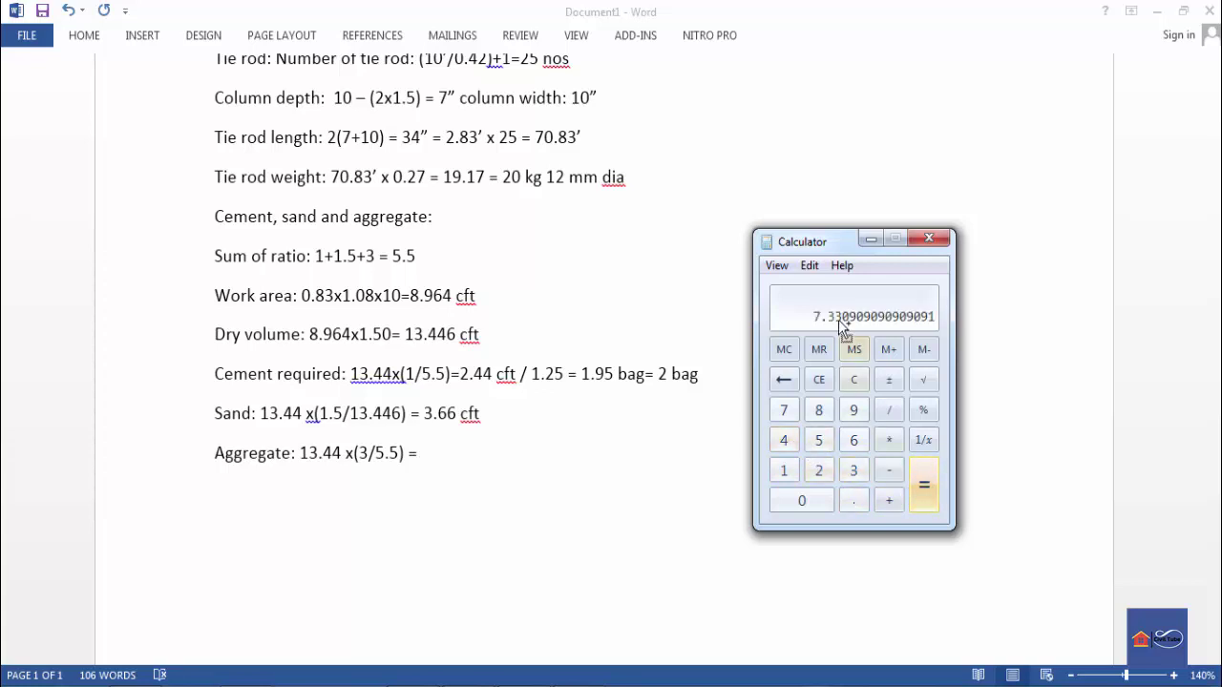
left_click(871, 241)
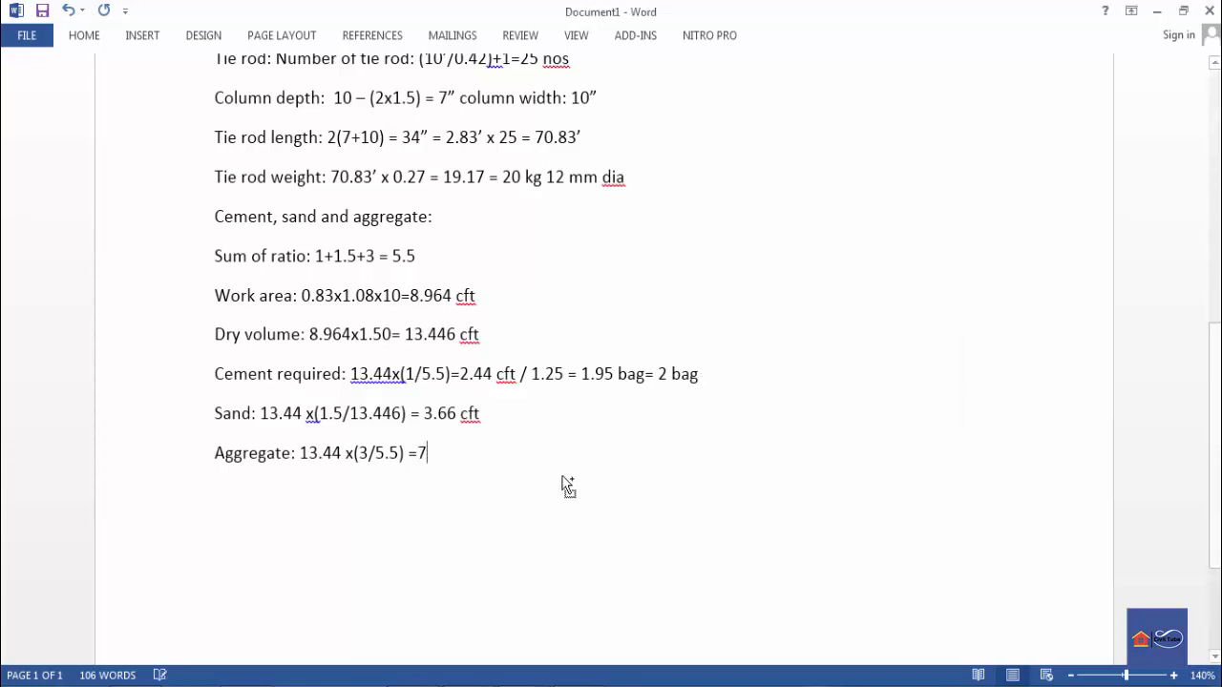
type(".33 cft")
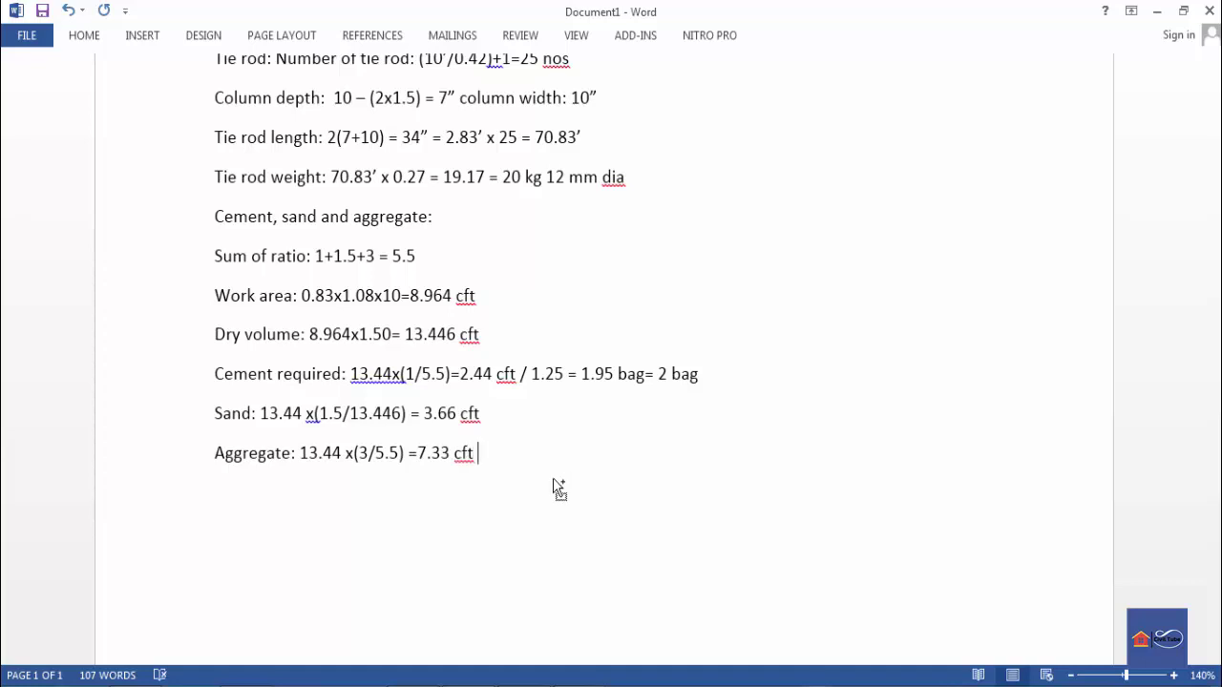
- Review the final aggregate, sand and cement quantities, marking each with a temporary red box
left_click_drag(410, 433, 488, 474)
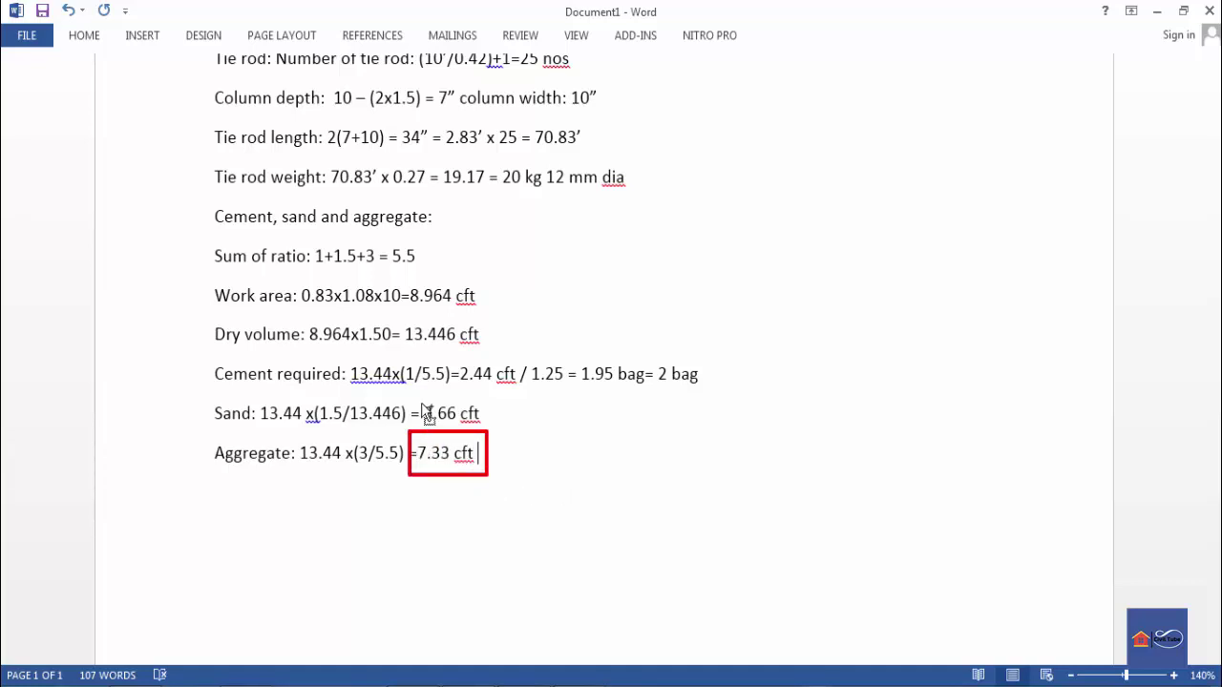
left_click_drag(412, 392, 486, 430)
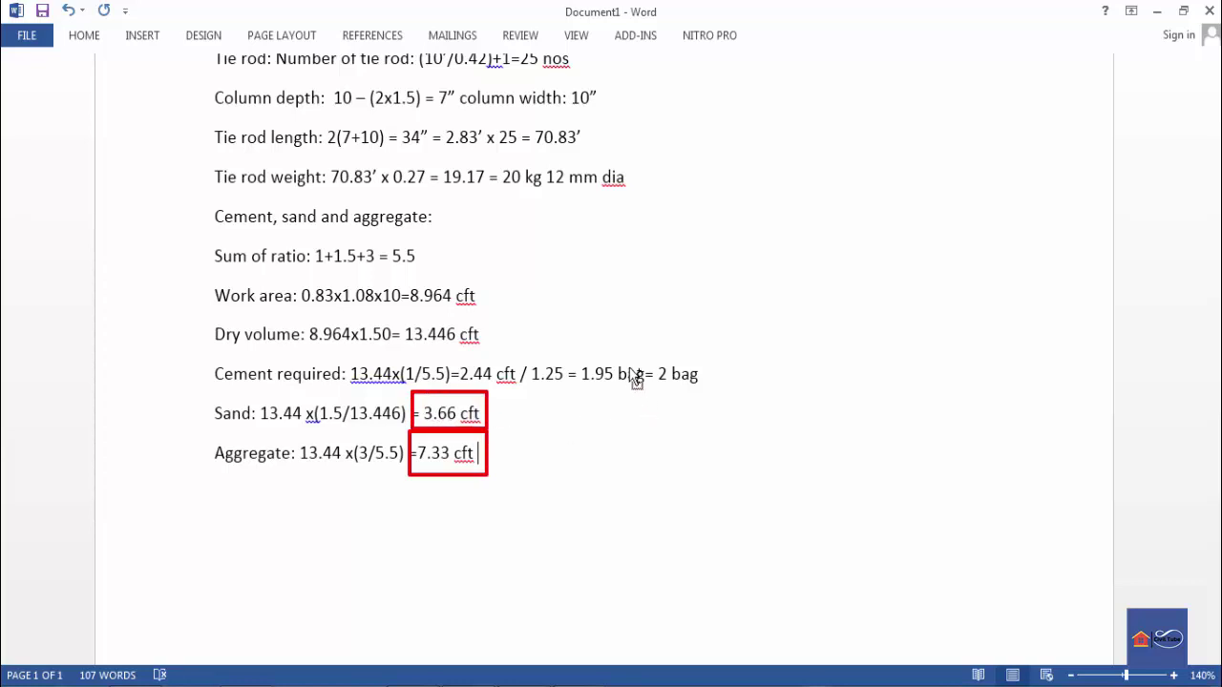
left_click_drag(657, 349, 711, 392)
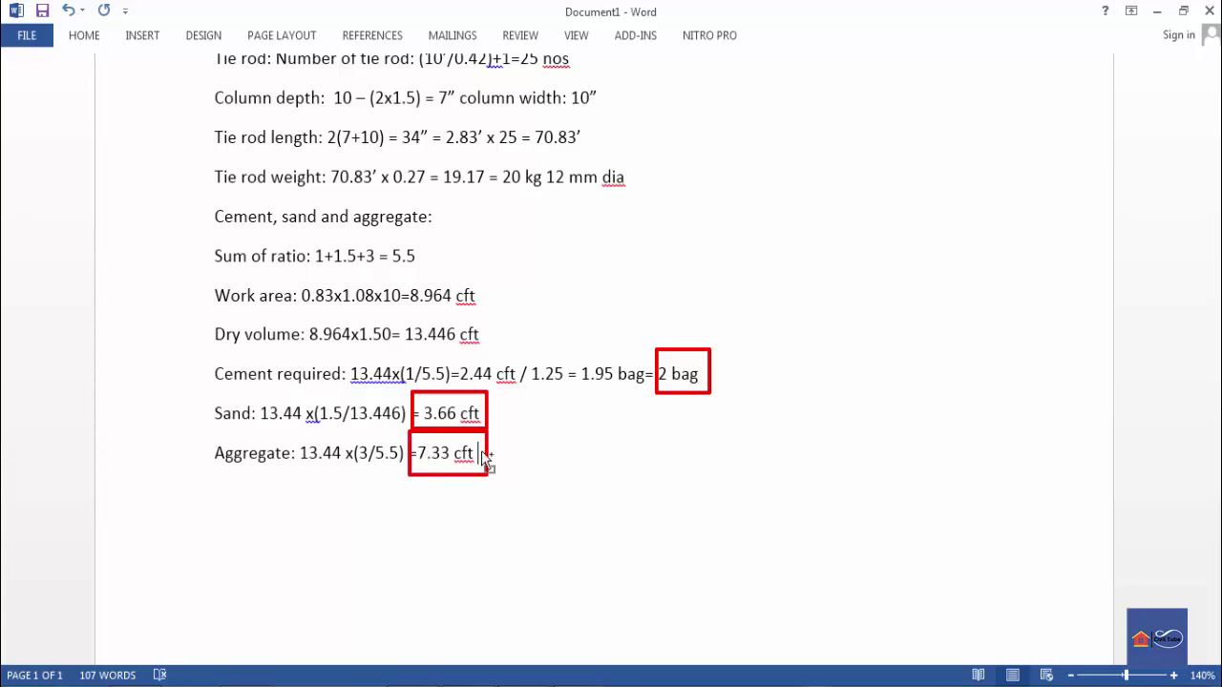
key("Escape")
- Review the final main bar and tie rod weights, marking both with temporary red boxes
scroll(579, 478, "up", 8)
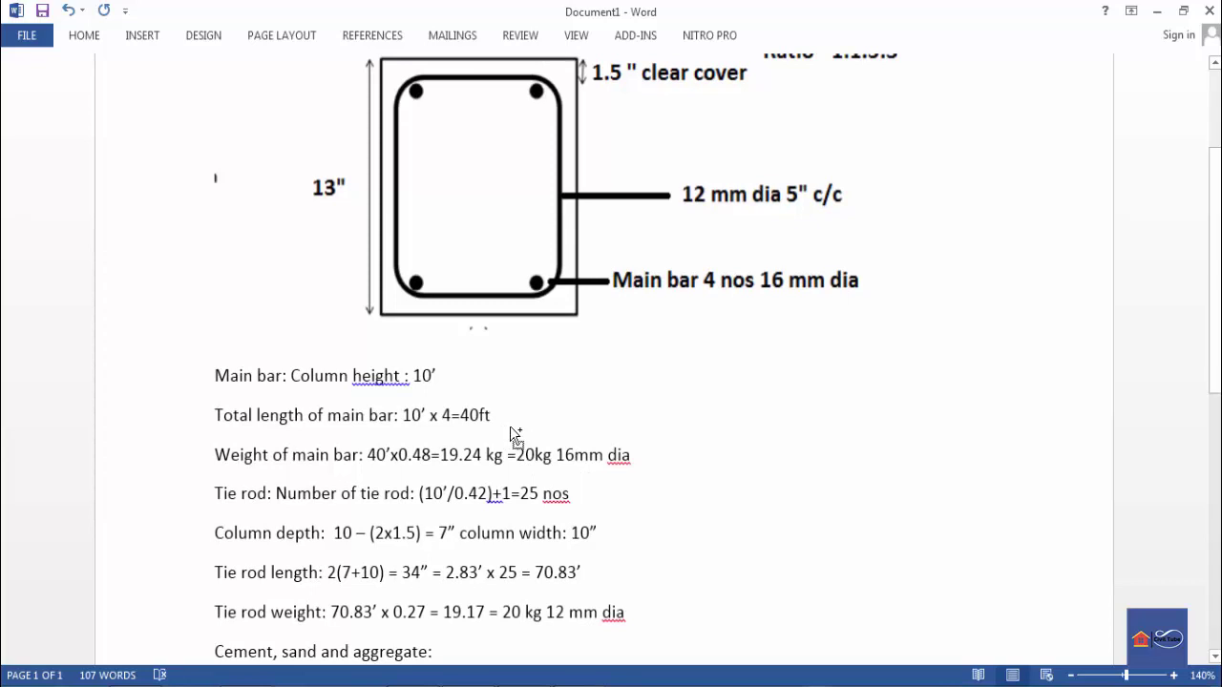
mouse_move(510, 426)
left_mouse_down()
mouse_move(572, 479)
mouse_move(651, 476)
left_mouse_up()
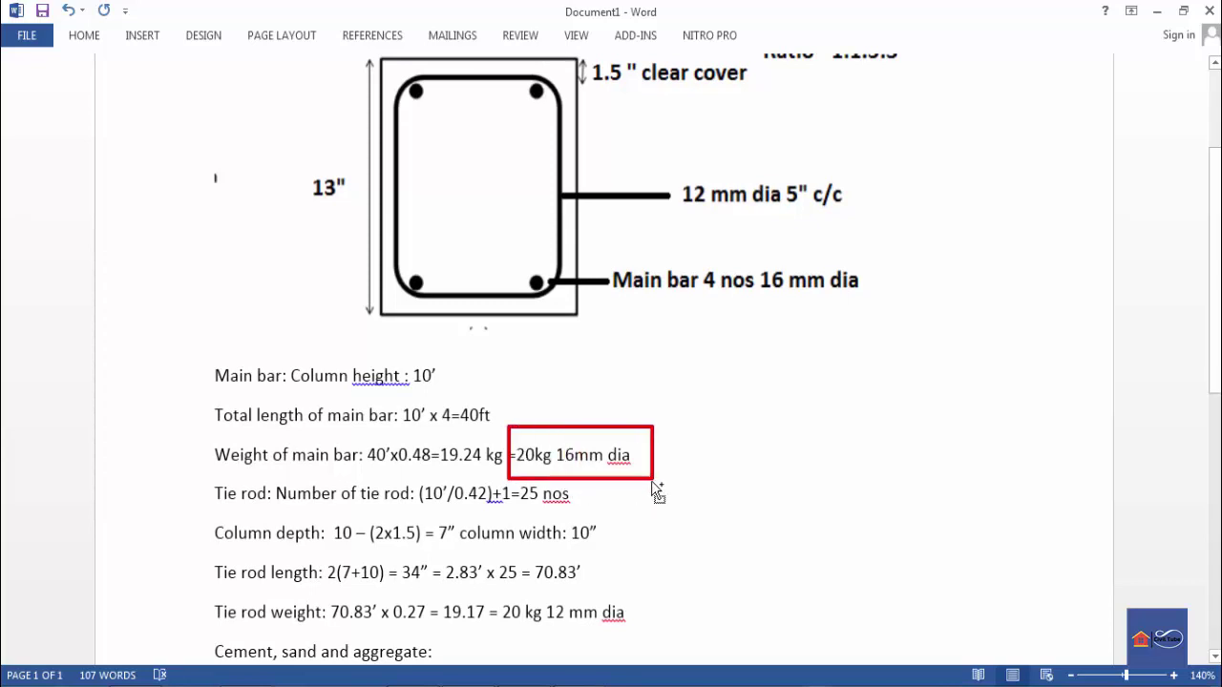
key("Escape")
scroll(651, 480, "down", 1)
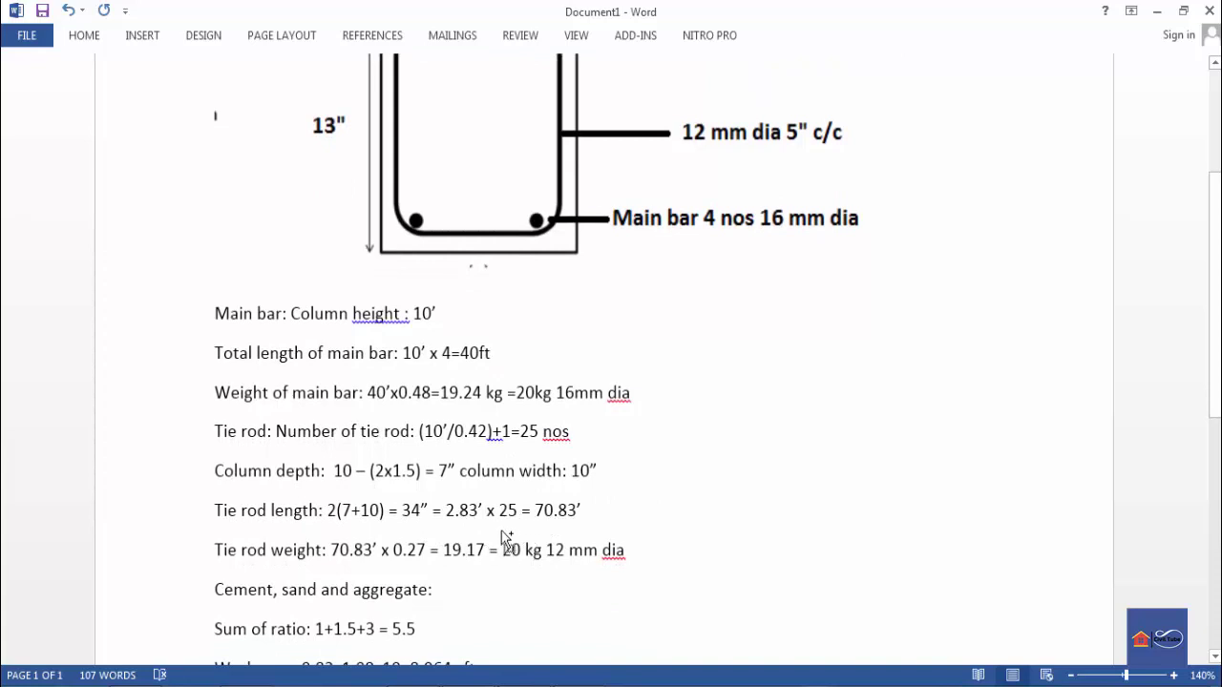
left_click_drag(498, 531, 628, 568)
left_click_drag(505, 368, 645, 418)
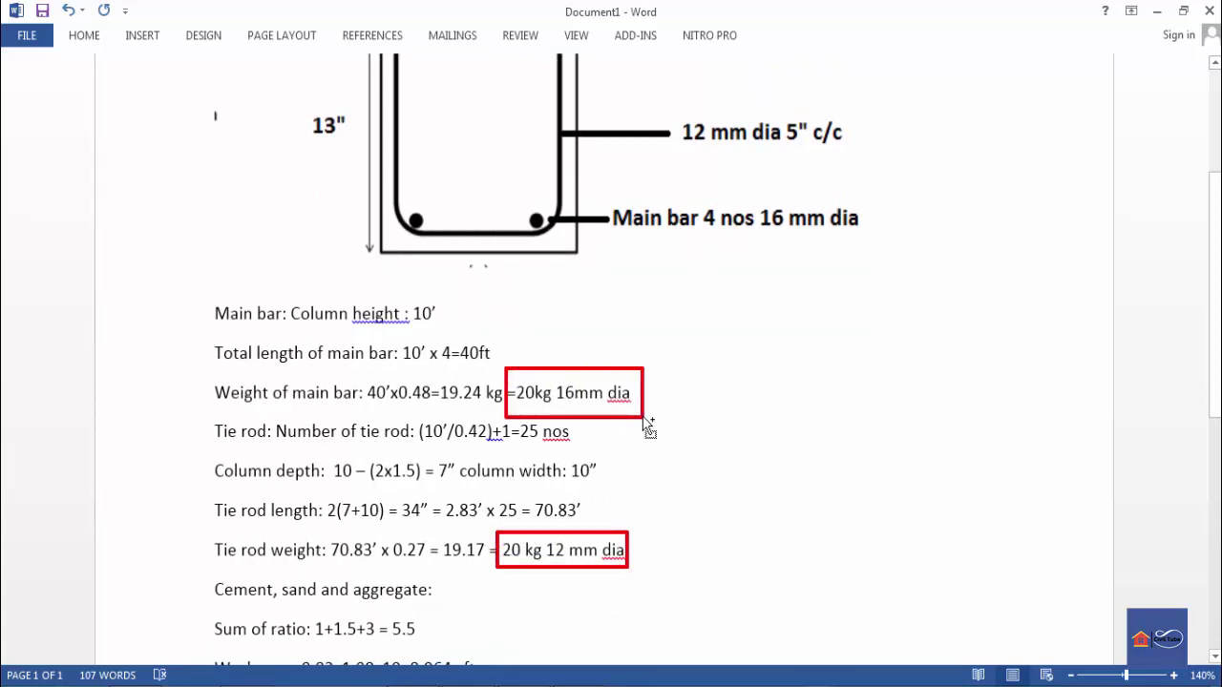
key("Escape")
scroll(637, 486, "down", 4)
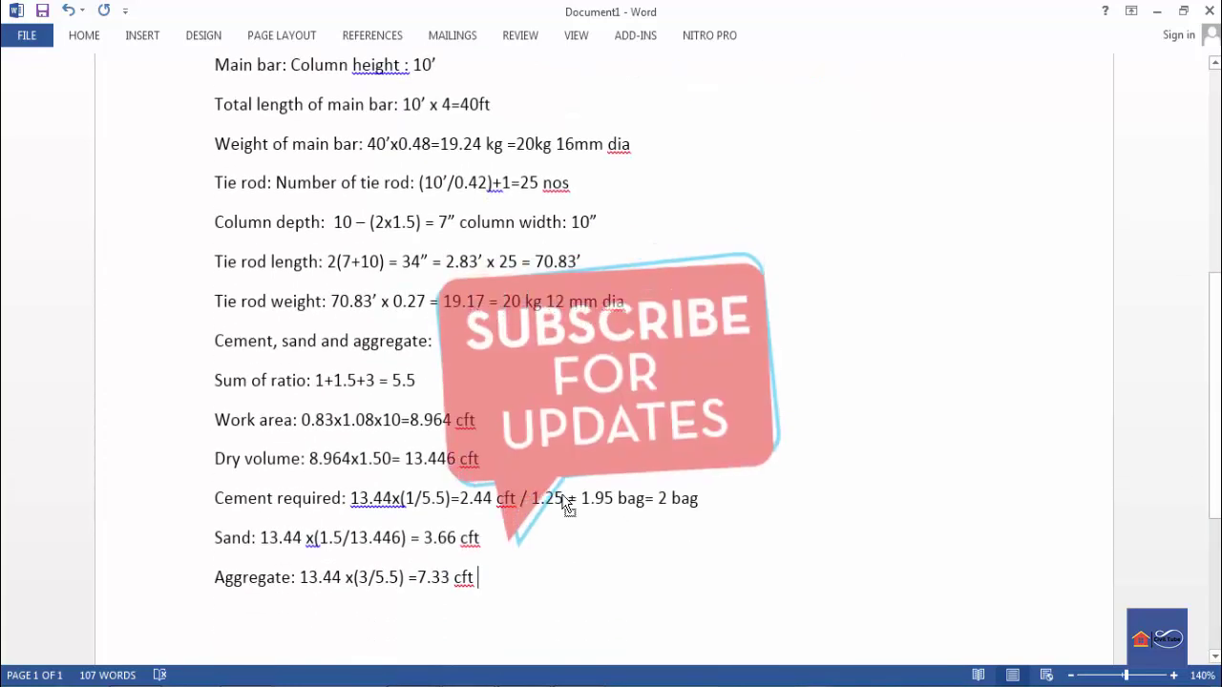
scroll(568, 509, "up", 8)
scroll(569, 509, "down", 2)
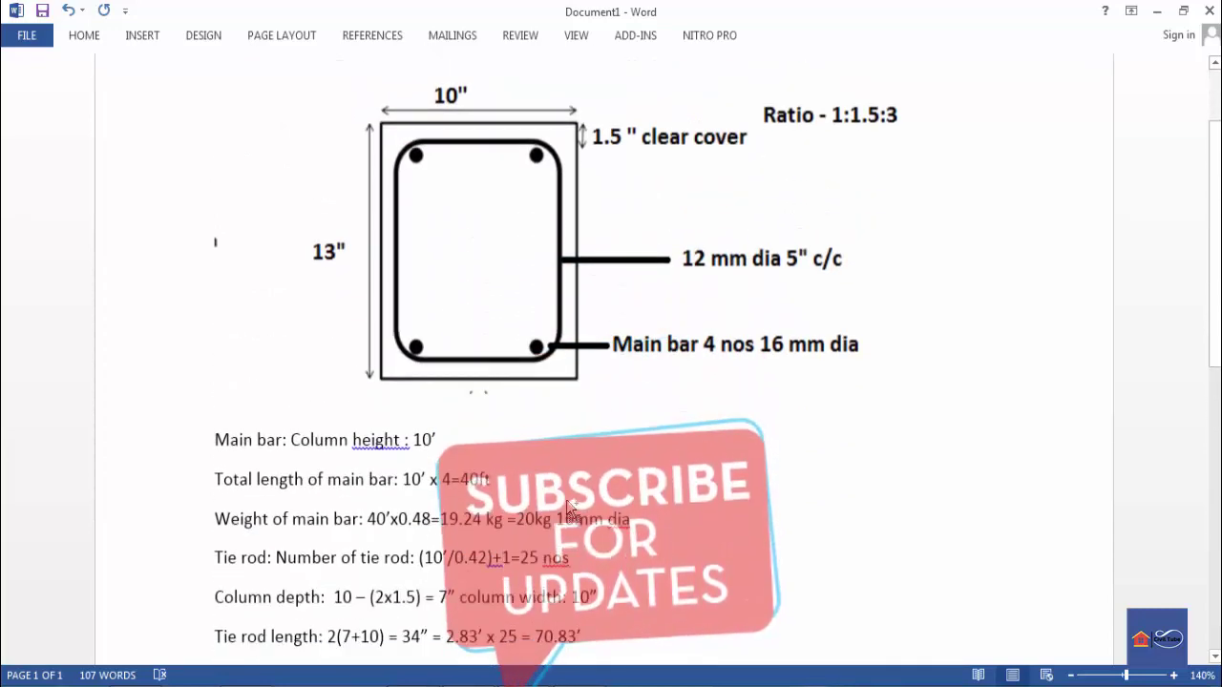
scroll(568, 509, "down", 6)
scroll(573, 511, "up", 5)
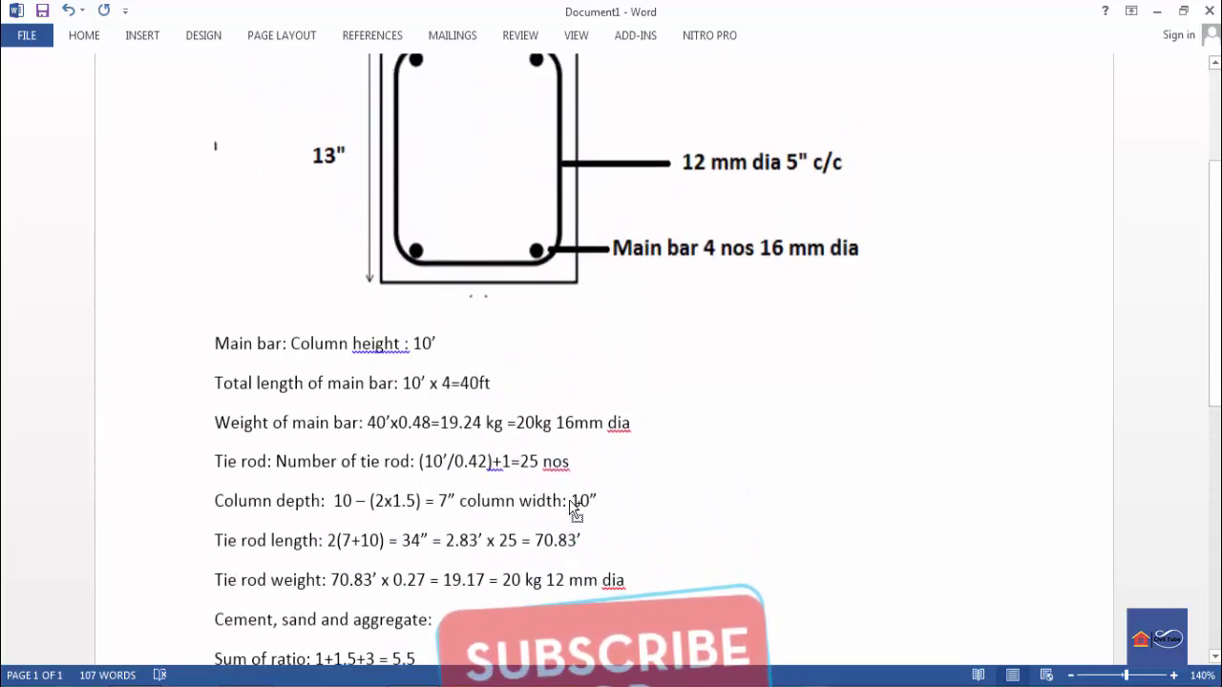
scroll(573, 508, "up", 3)
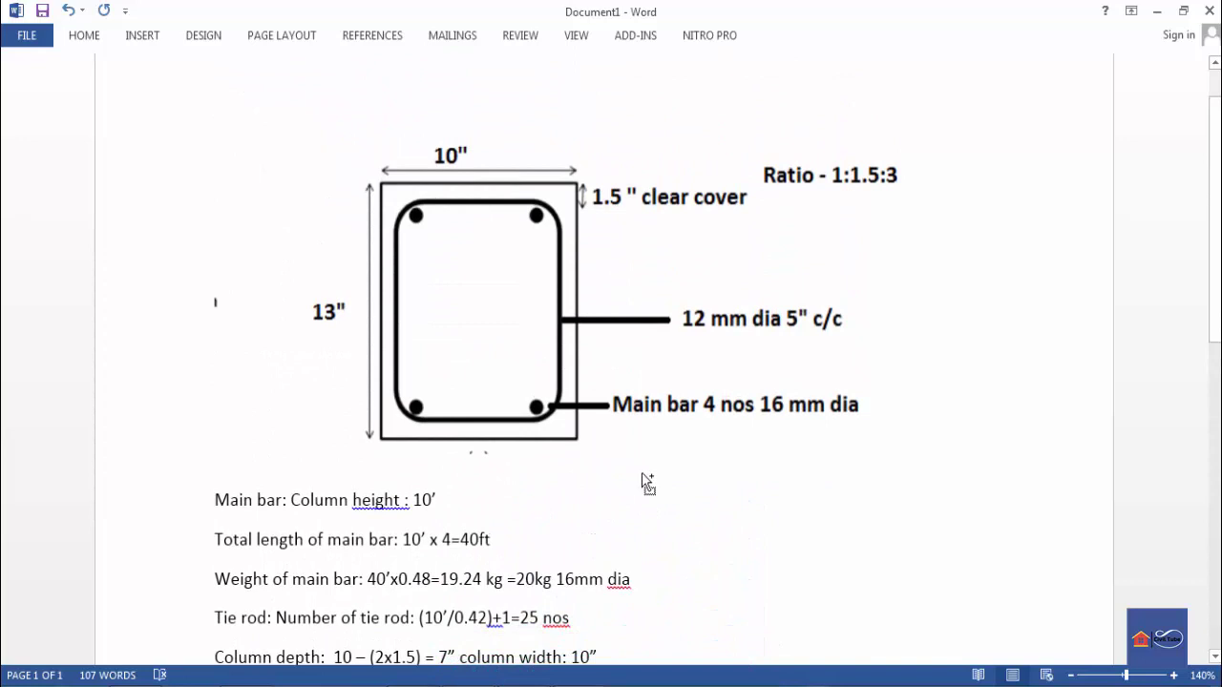